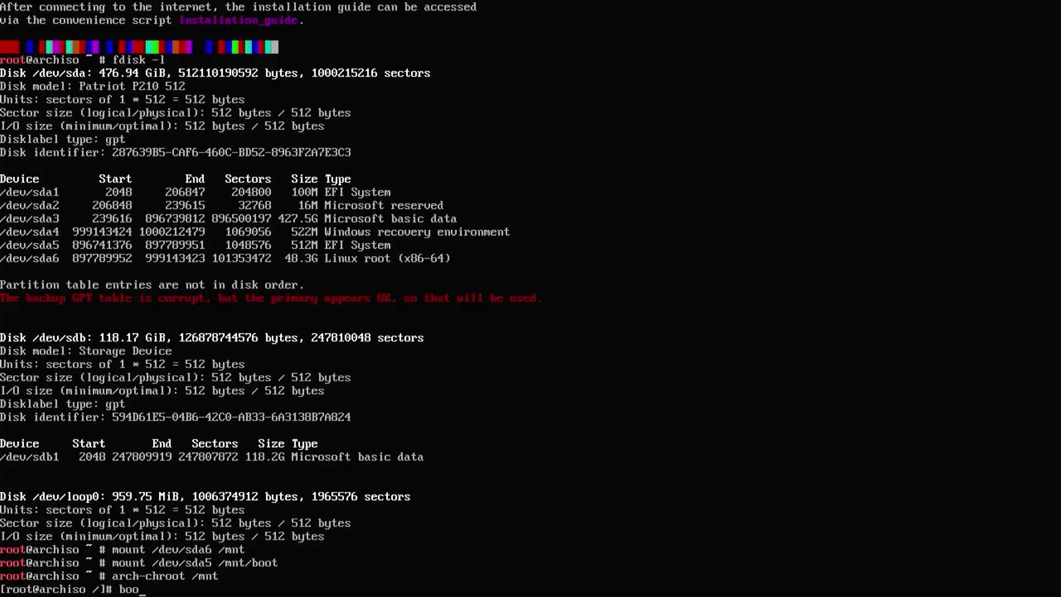
# Complete the boot loader command in the chroot with its path option set to /boot
pyautogui.write('ath=/boot')
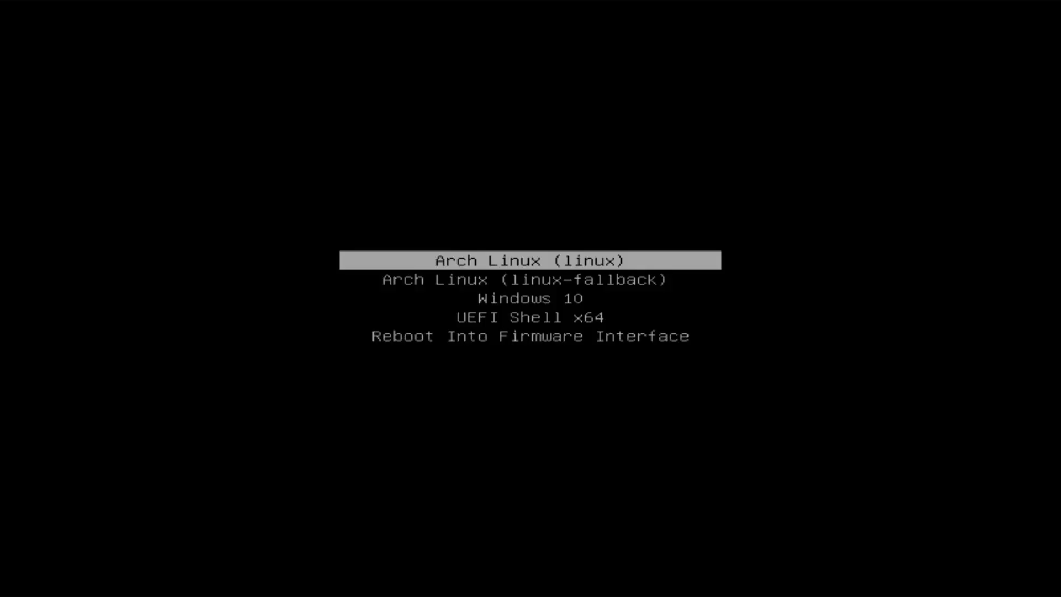
# Start Arch Linux (linux) from the boot menu
pyautogui.press('Down')
pyautogui.press('Down')
pyautogui.press('Down')
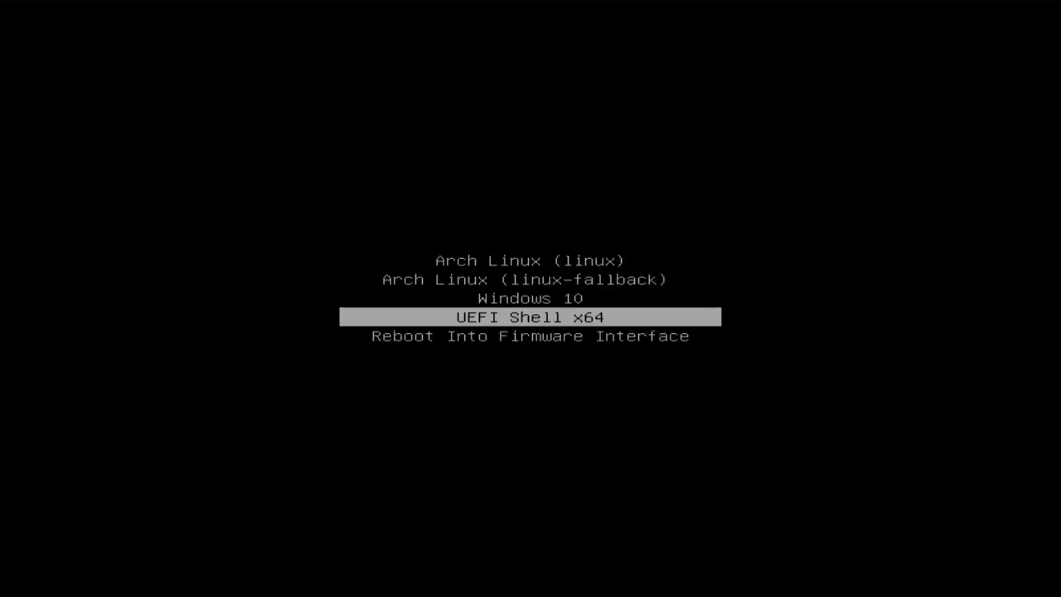
pyautogui.press('Down')
pyautogui.press('Up')
pyautogui.press('Up')
pyautogui.press('Up')
pyautogui.press('Up')
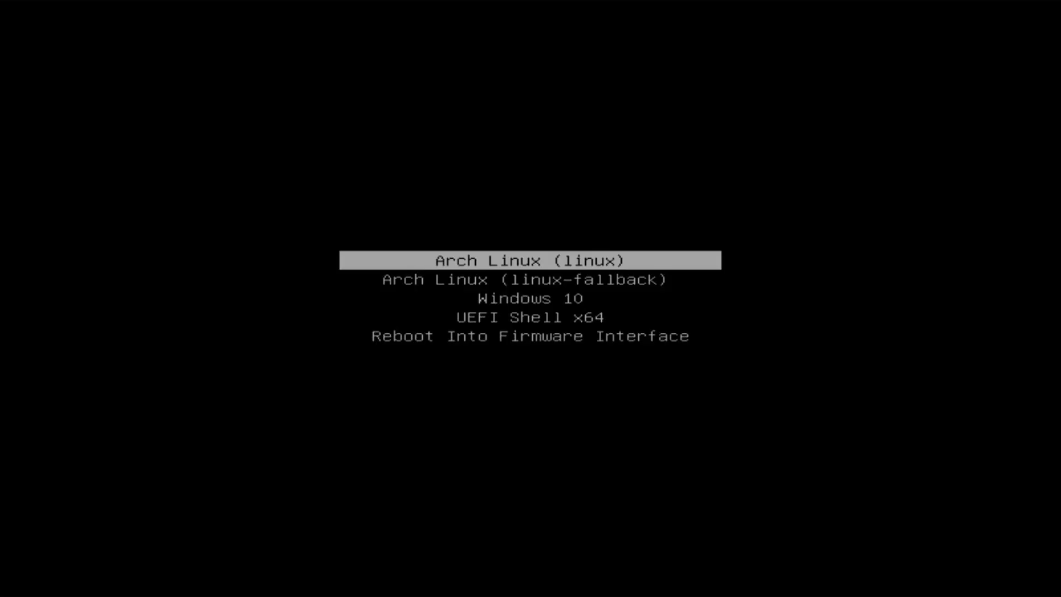
pyautogui.press('Return')
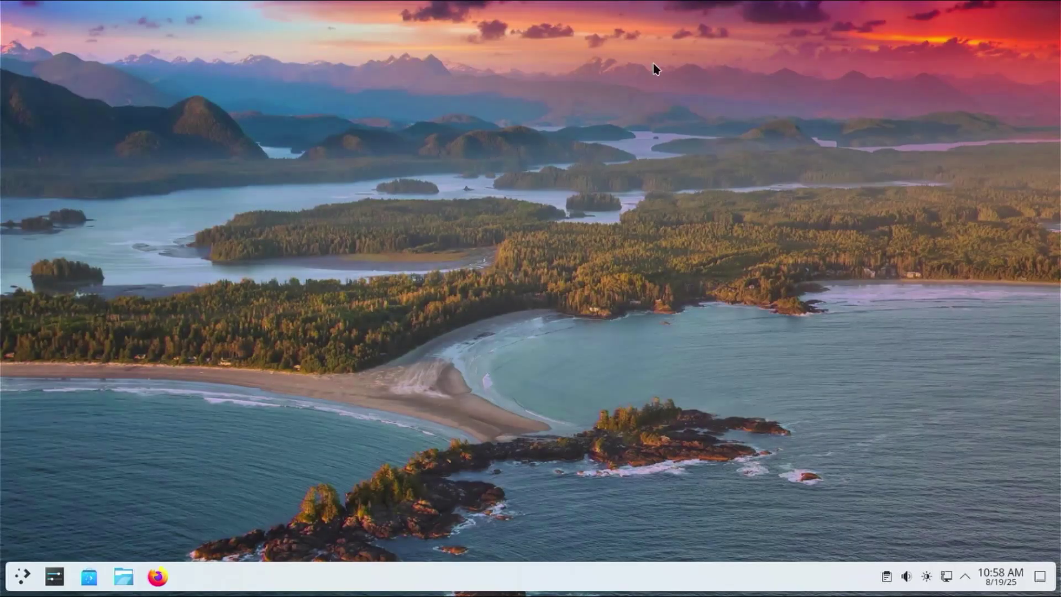
# Open the Dolphin file manager and go to the /boot directory
pyautogui.click(124, 578)
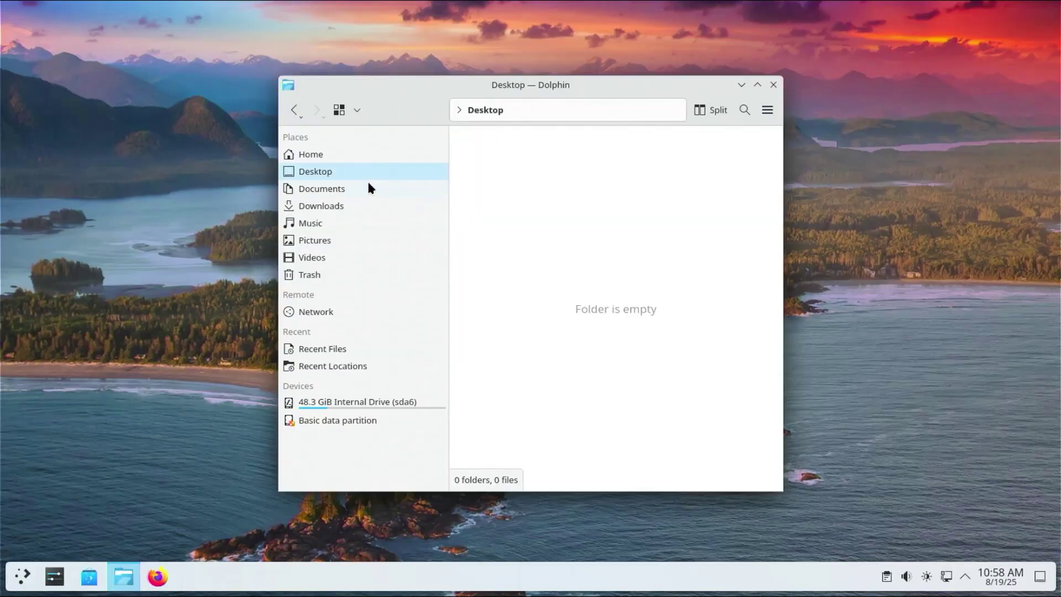
pyautogui.click(597, 112)
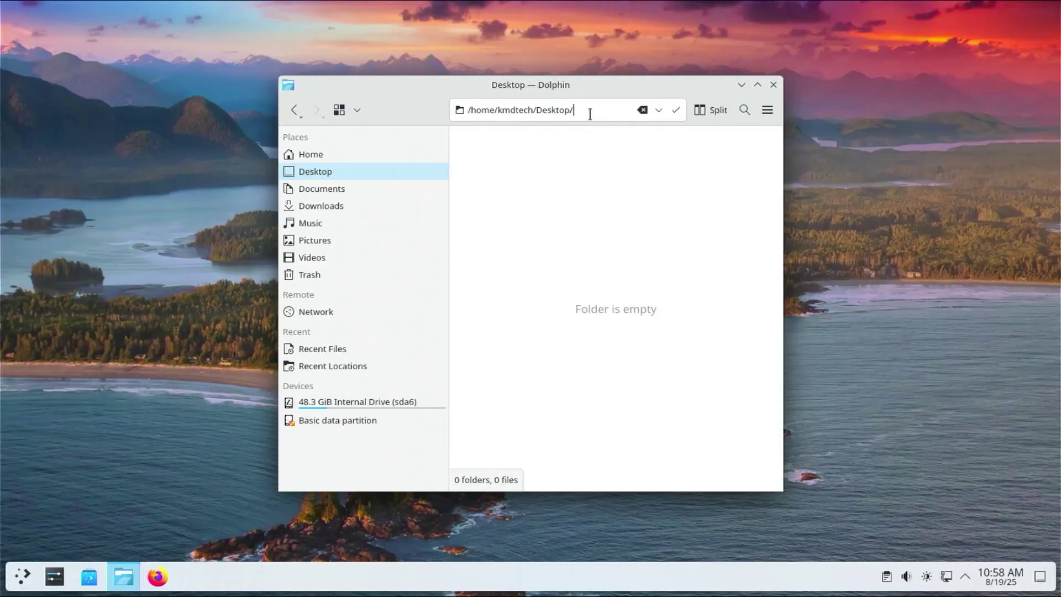
pyautogui.hotkey('ctrl', 'a')
pyautogui.write('/boot')
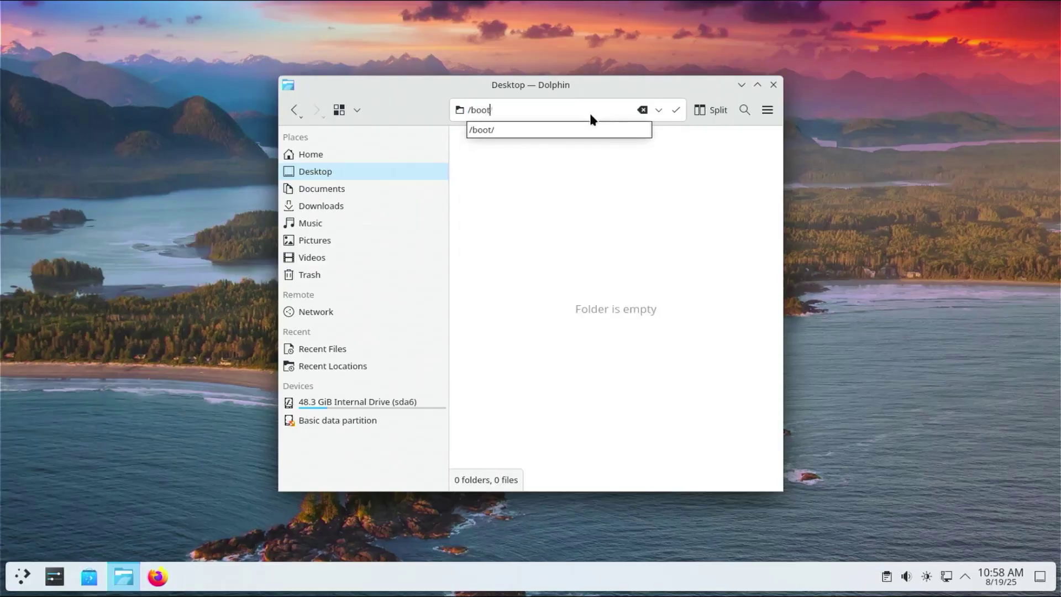
pyautogui.press('Return')
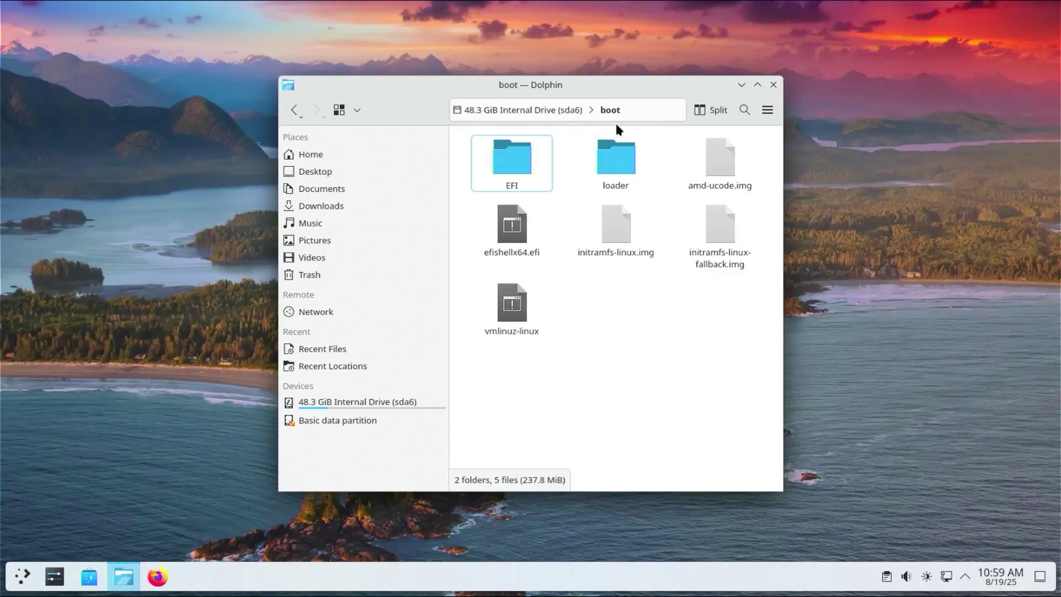
# Open the EFI folder and look inside its systemd subfolder
pyautogui.click(522, 173)
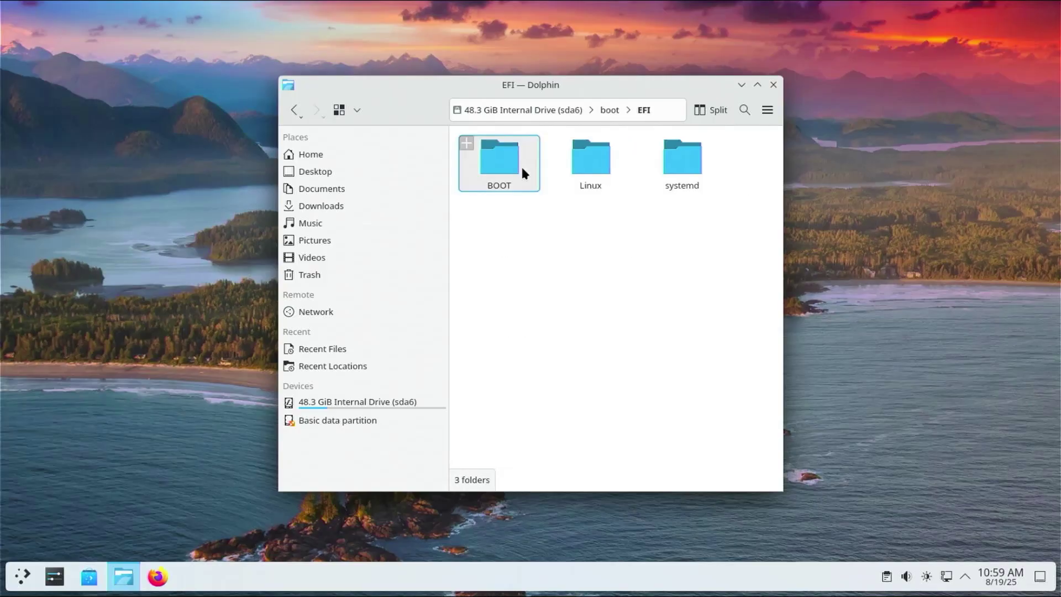
pyautogui.click(522, 167)
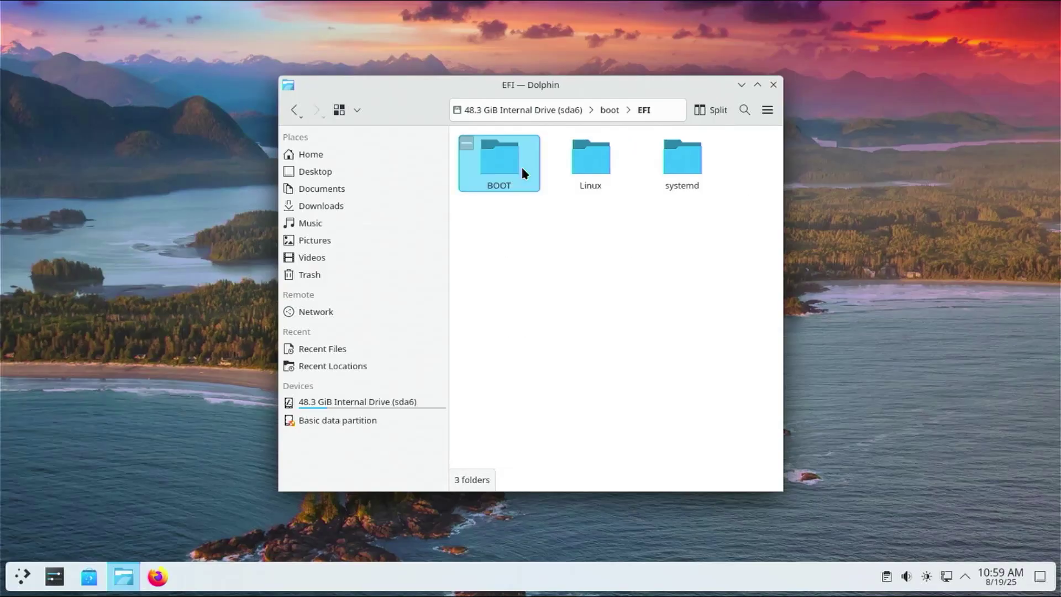
pyautogui.click(594, 168)
pyautogui.click(712, 169)
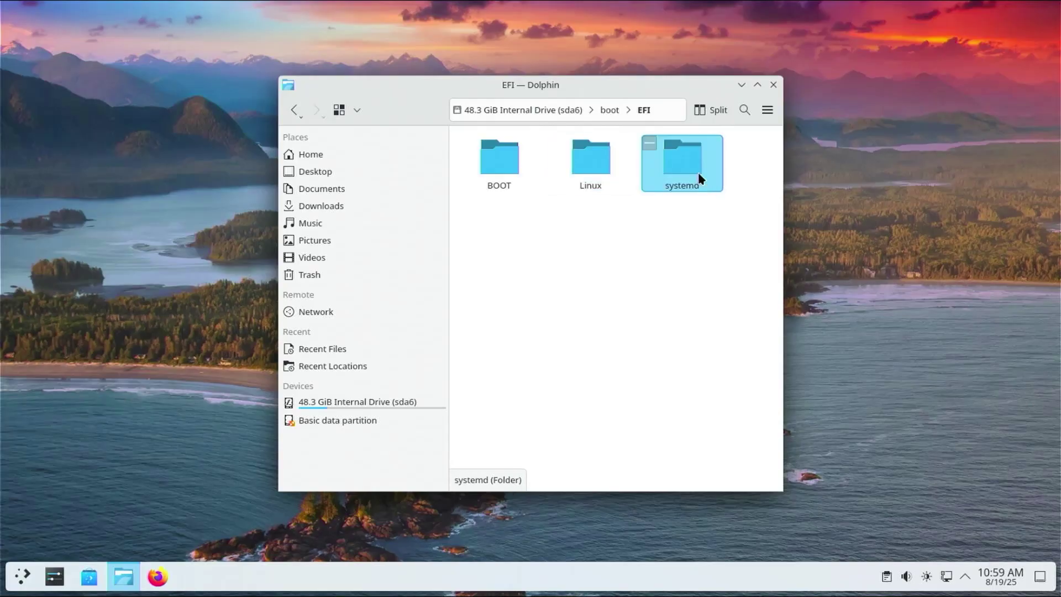
pyautogui.doubleClick(700, 178)
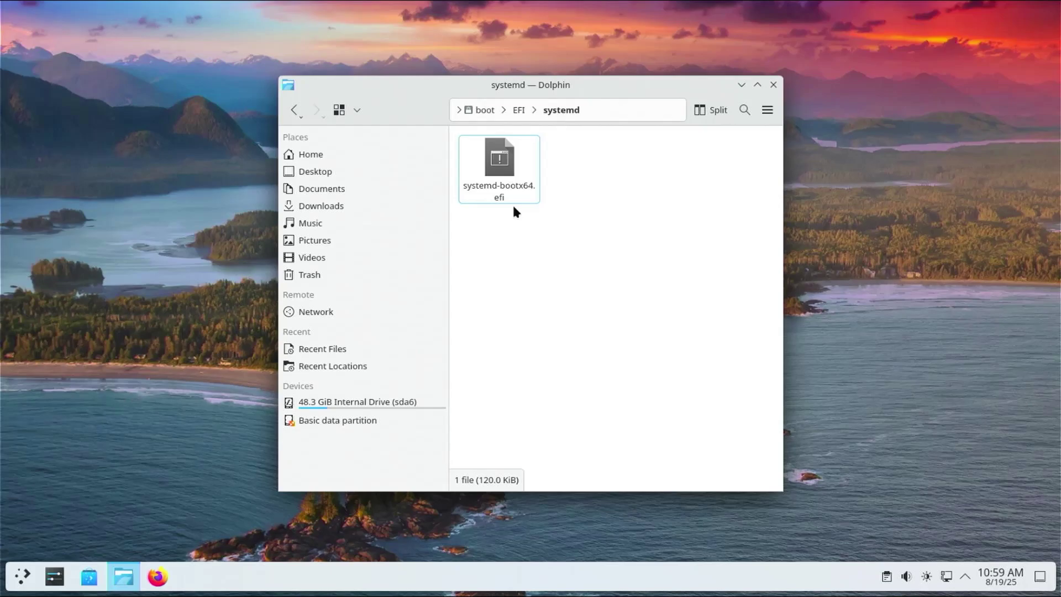
# Check the contents of the Linux and BOOT subfolders inside EFI, including the BOOTX64.EFI file
pyautogui.hotkey('alt', 'Left')
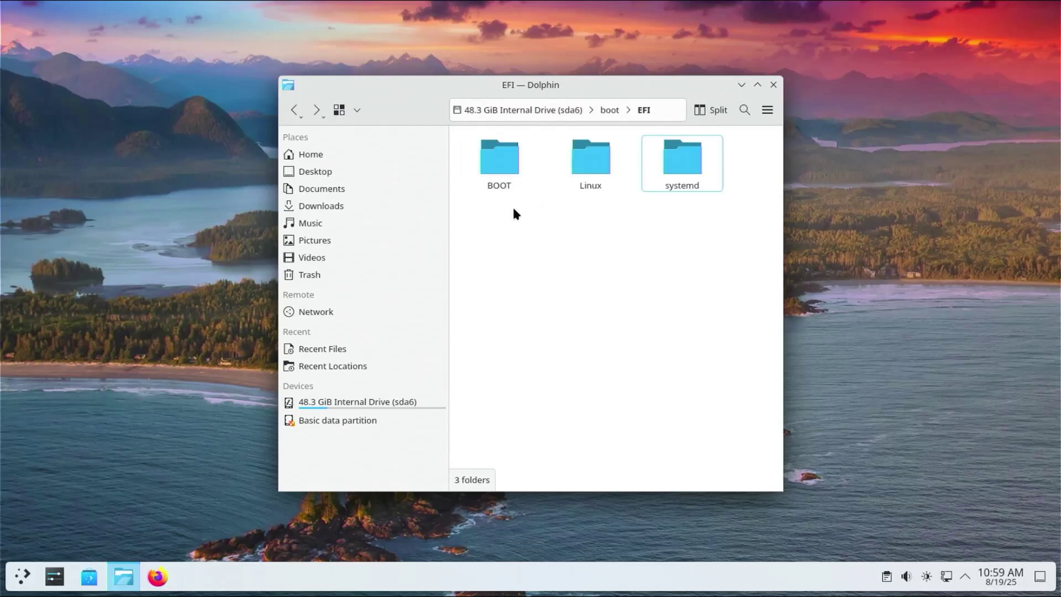
pyautogui.doubleClick(573, 158)
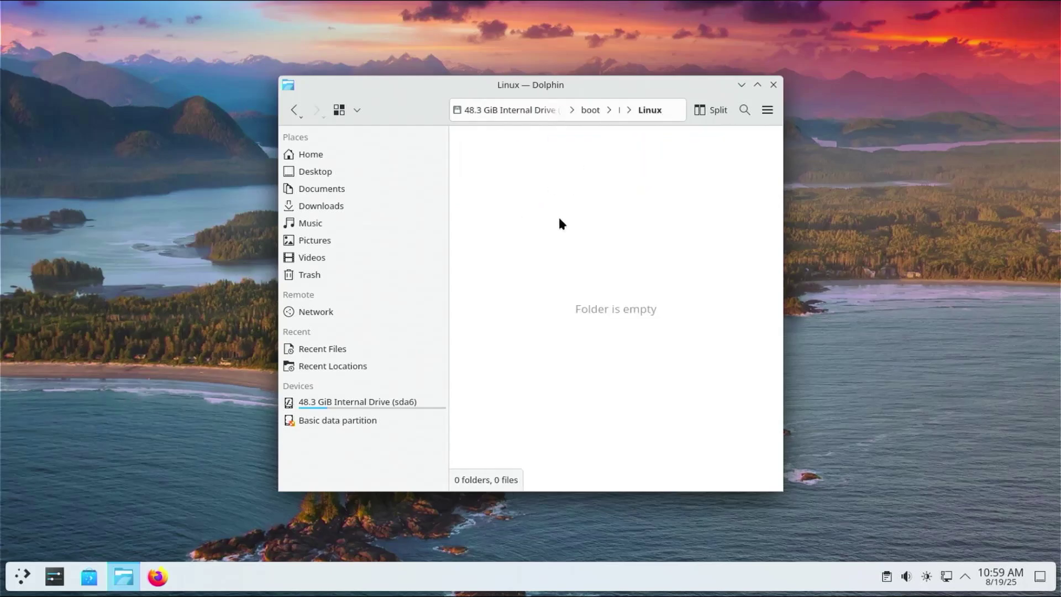
pyautogui.hotkey('alt', 'Left')
pyautogui.doubleClick(497, 166)
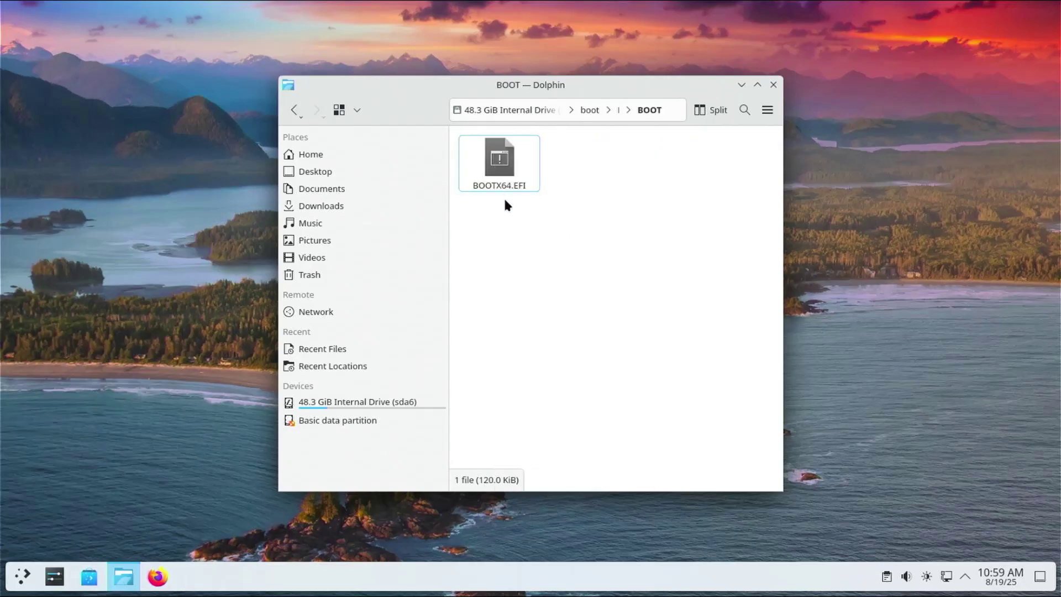
pyautogui.click(503, 177)
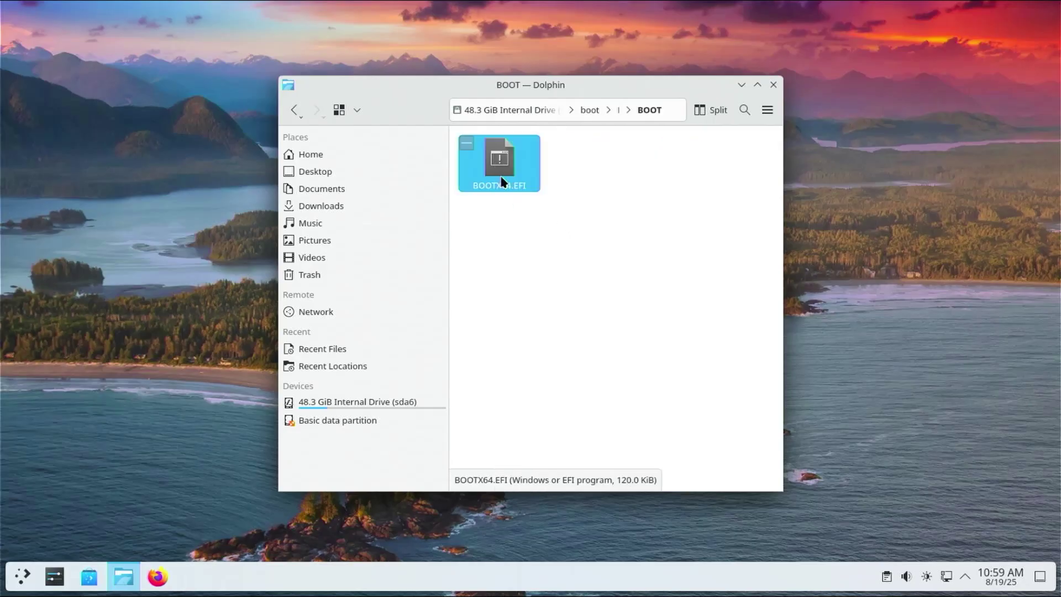
pyautogui.click(498, 205)
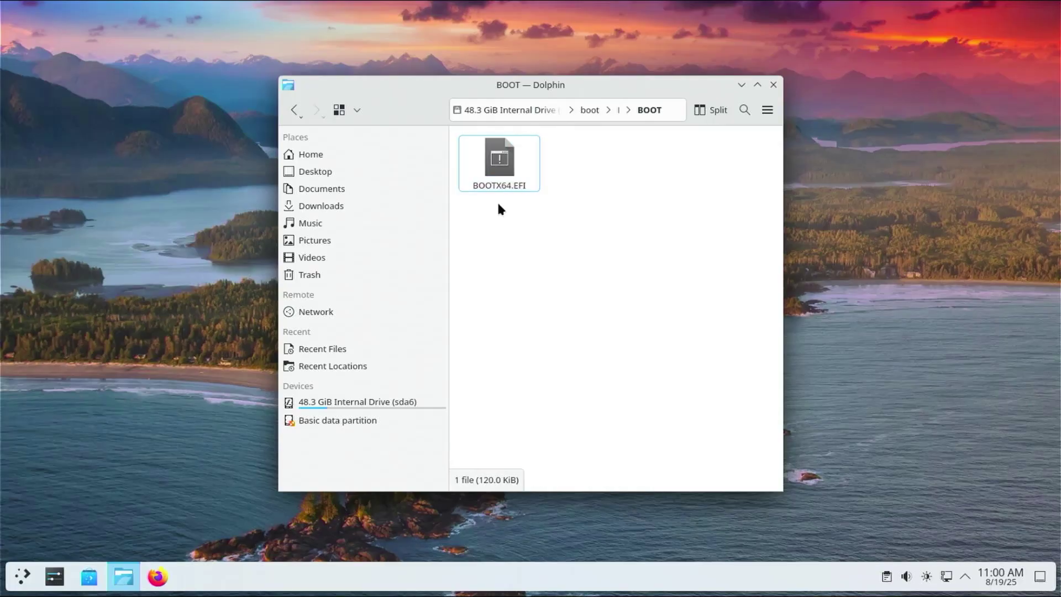
# Examine systemd-bootx64.efi in the systemd subfolder and return to the boot folder
pyautogui.hotkey('alt', 'Left')
pyautogui.doubleClick(665, 168)
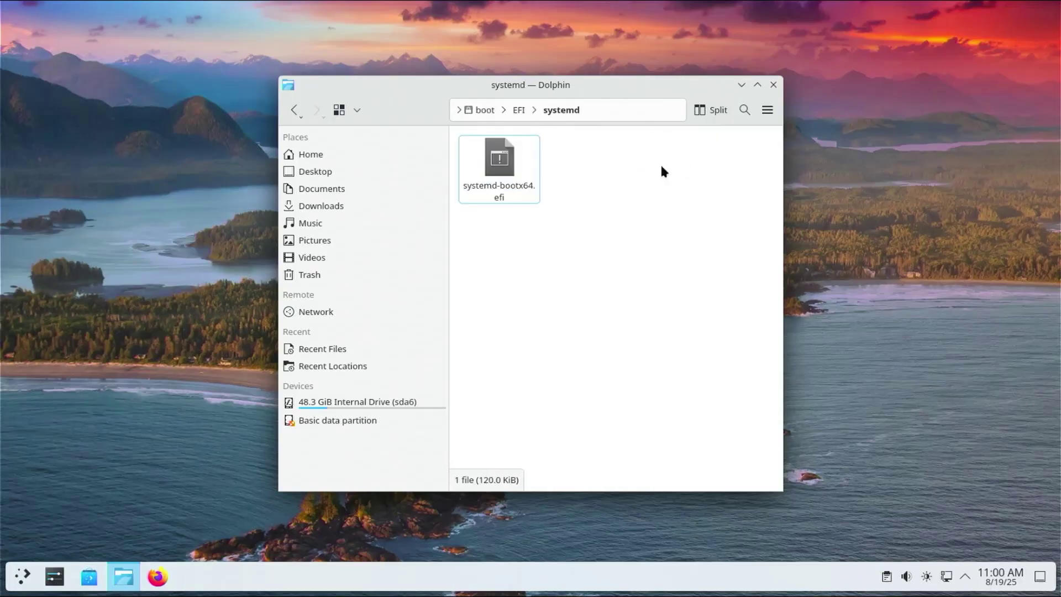
pyautogui.click(502, 193)
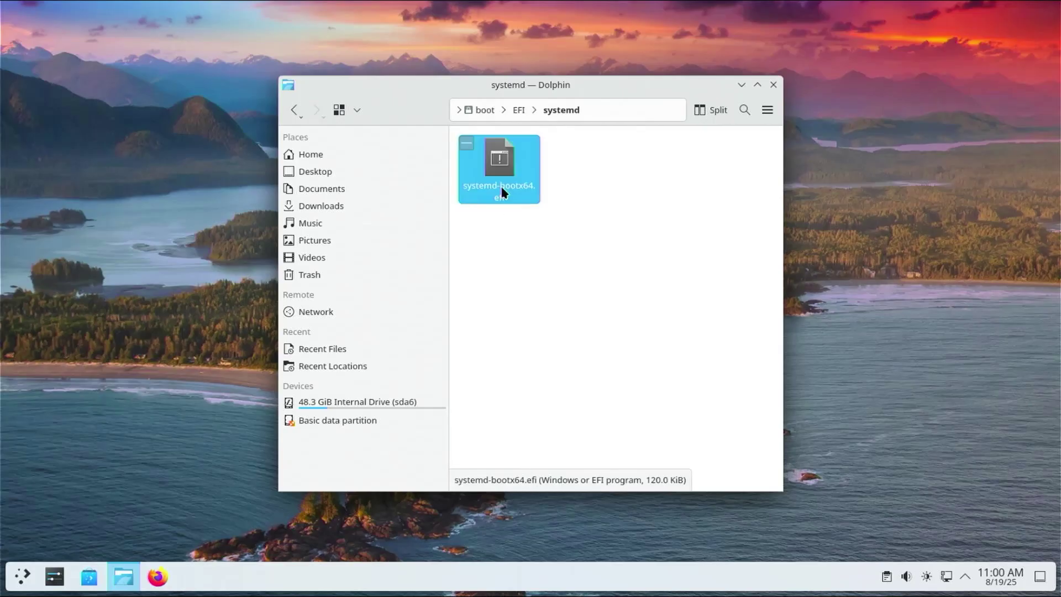
pyautogui.click(516, 220)
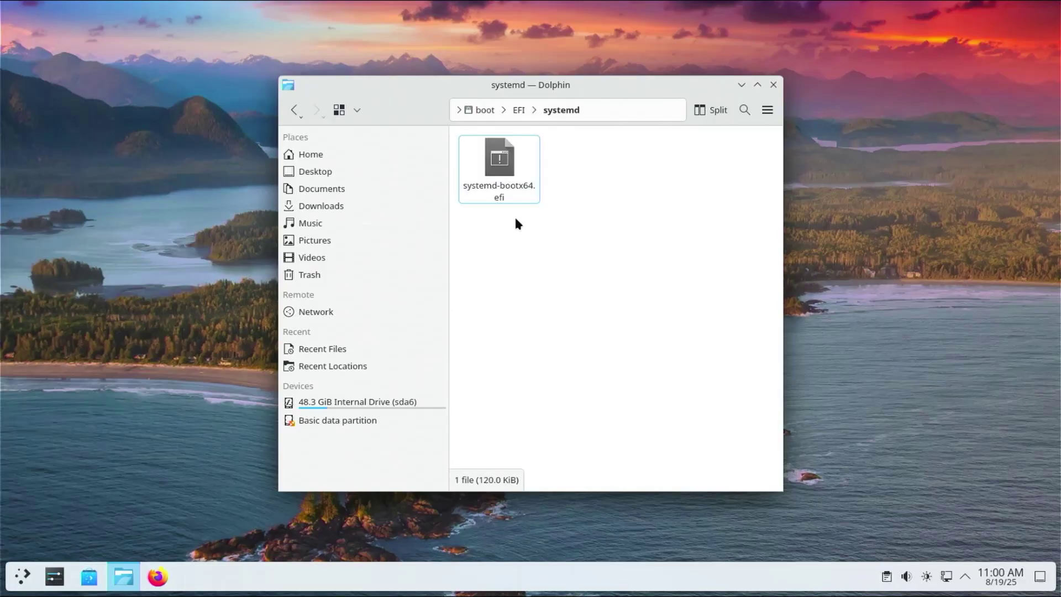
pyautogui.hotkey('alt', 'Left')
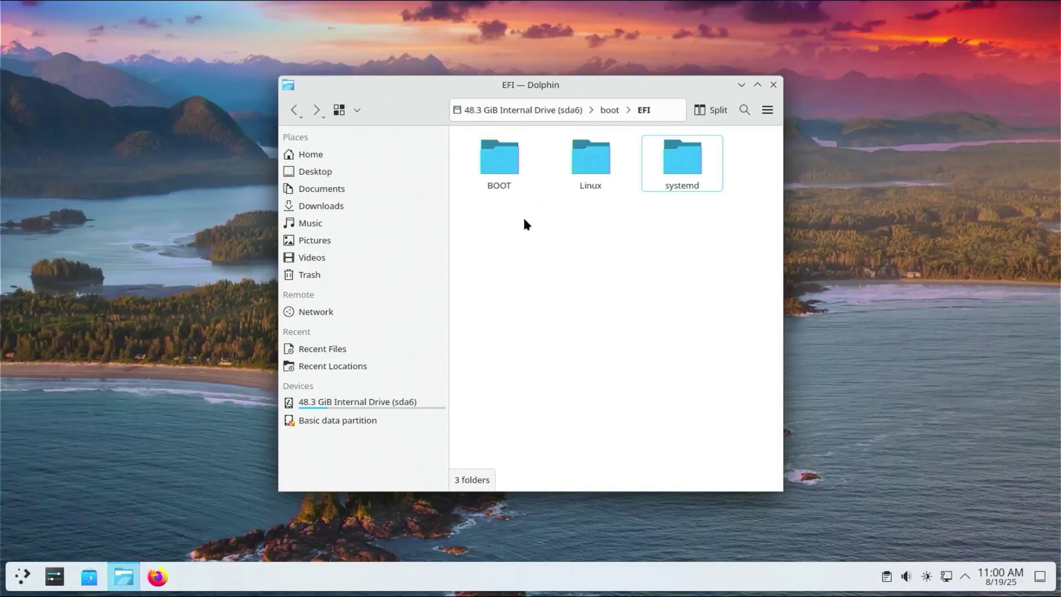
pyautogui.hotkey('alt', 'Left')
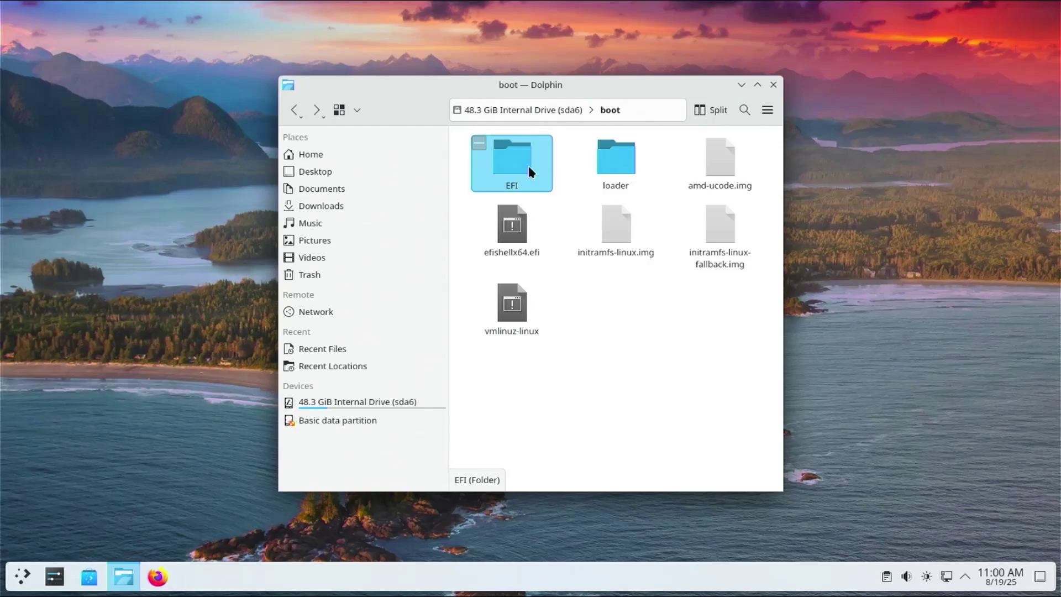
# Open the Konsole terminal and switch to the root account with sudo su -, entering the account password
pyautogui.press('super')
pyautogui.write('terminal')
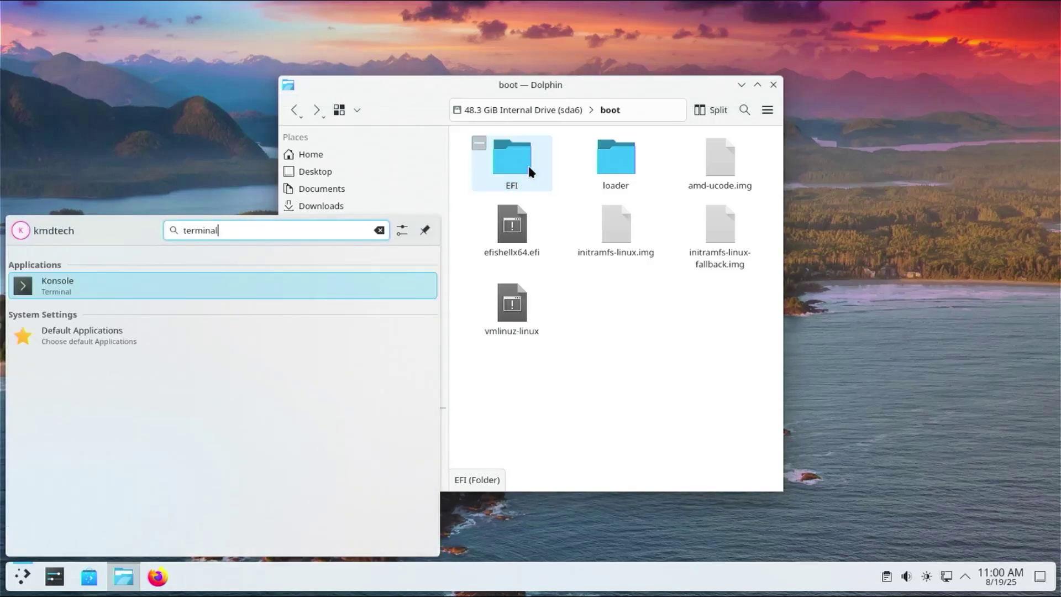
pyautogui.press('Return')
pyautogui.write('sud')
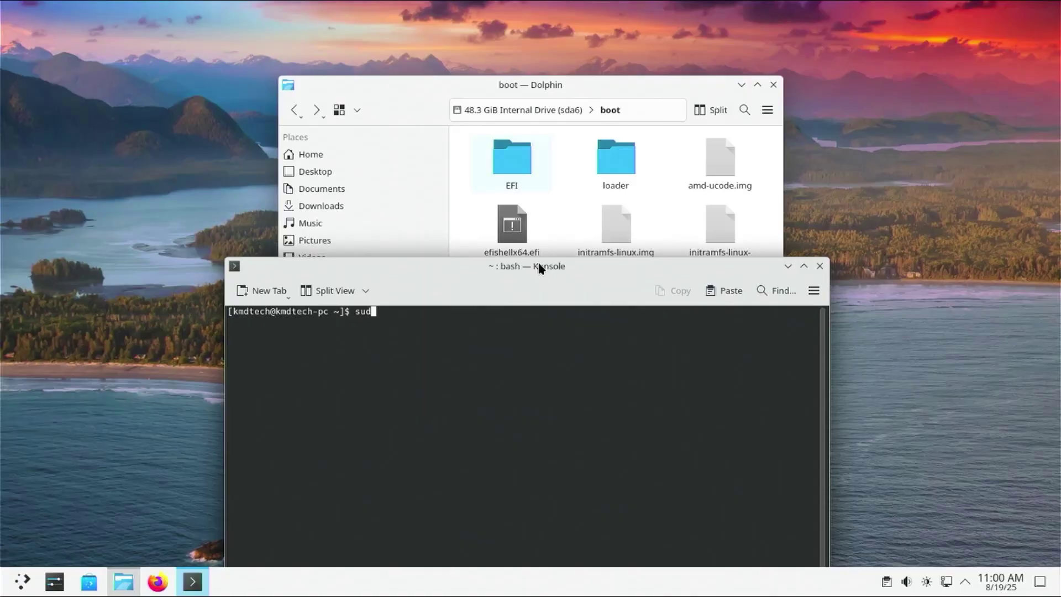
pyautogui.write('o su -')
pyautogui.press('Return')
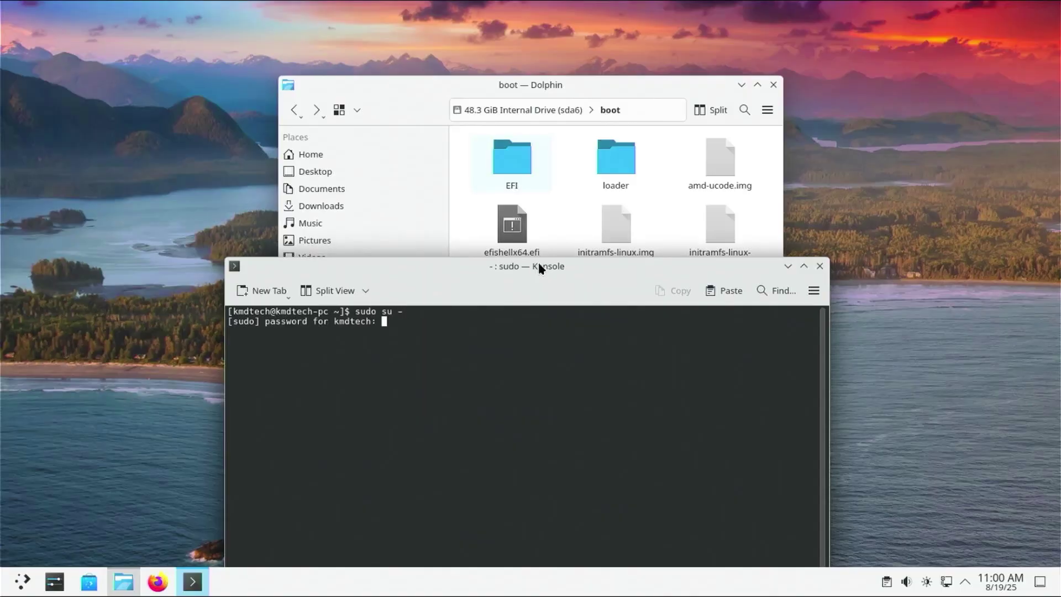
pyautogui.press('Return')
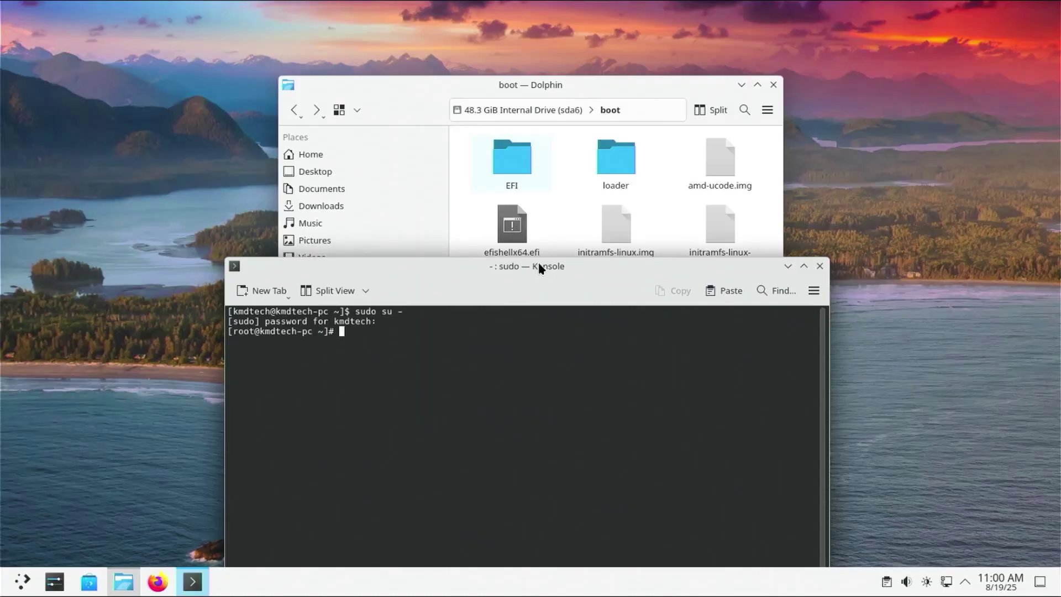
# Delete the EFI folder from the boot directory with rm -rf /boot/EFI/
pyautogui.write('rm -rf /boot/EFI/')
pyautogui.press('Return')
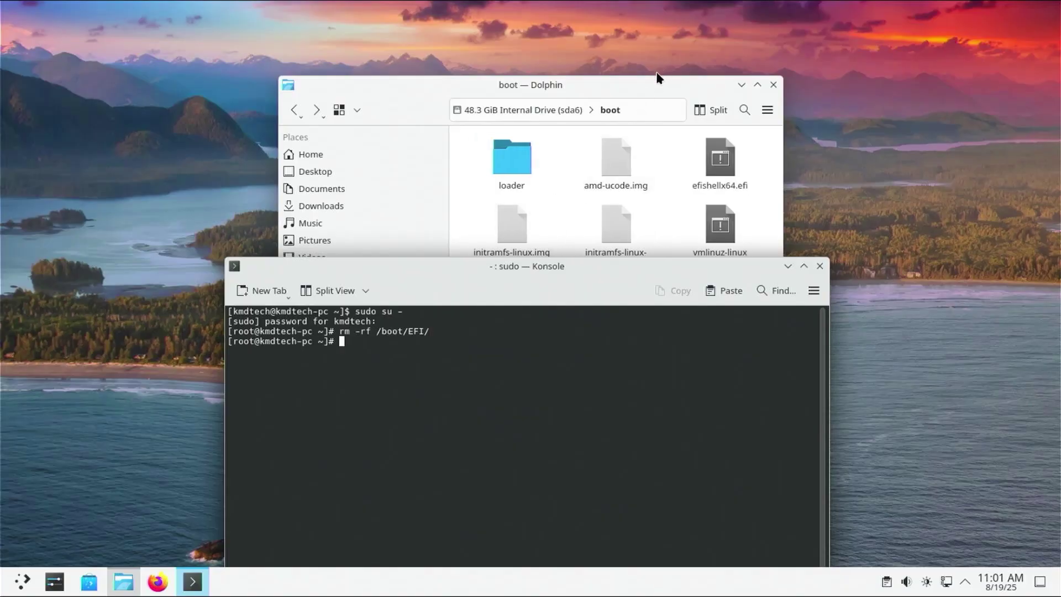
# Switch to Dolphin, open the entries folder inside loader, and examine the Linux, fallback, efishellx64 and windows10 boot entry files
pyautogui.click(642, 78)
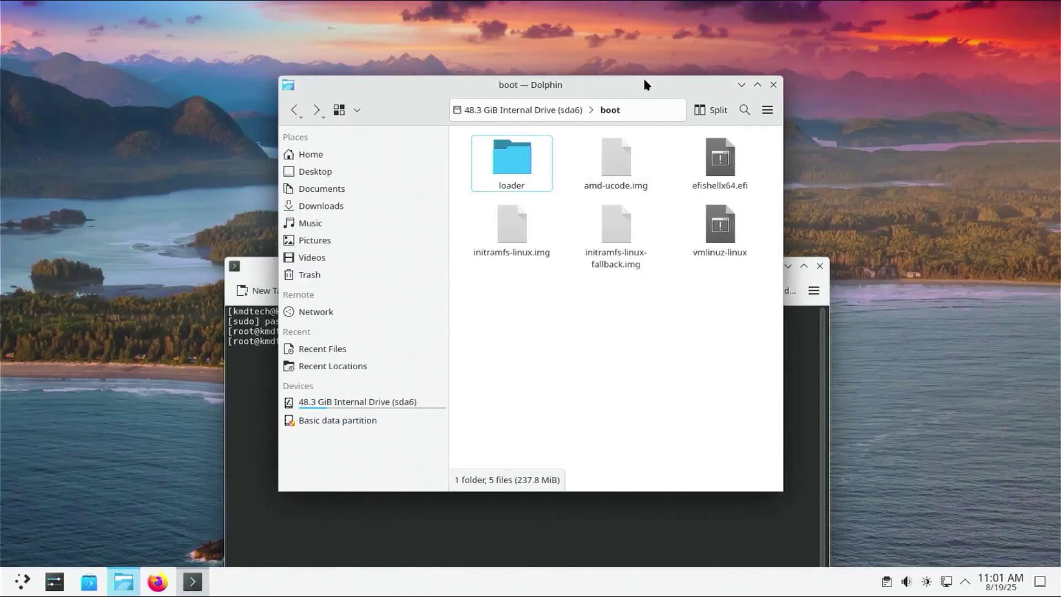
pyautogui.doubleClick(518, 164)
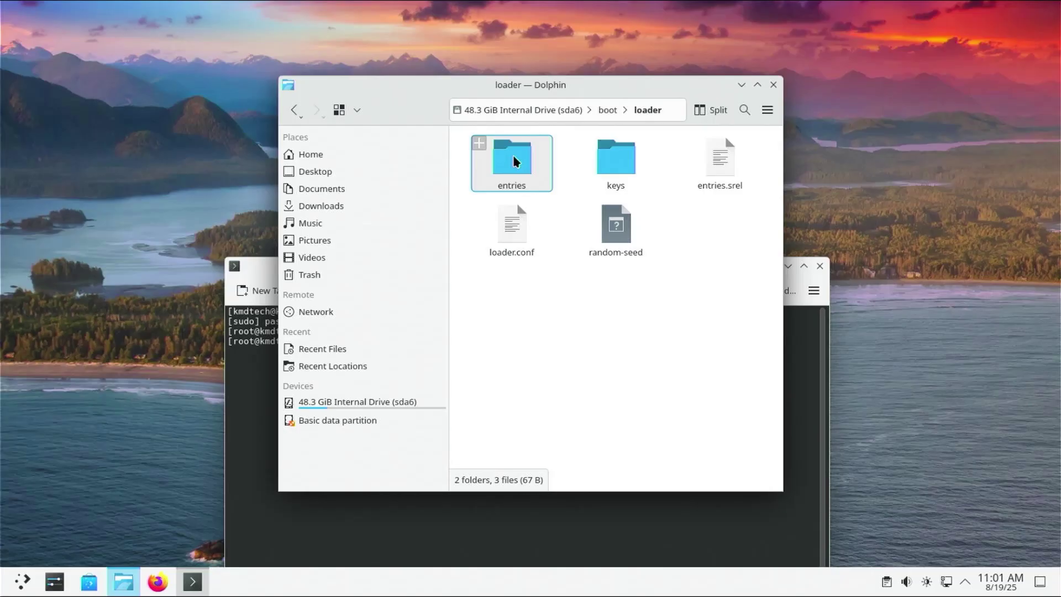
pyautogui.doubleClick(513, 160)
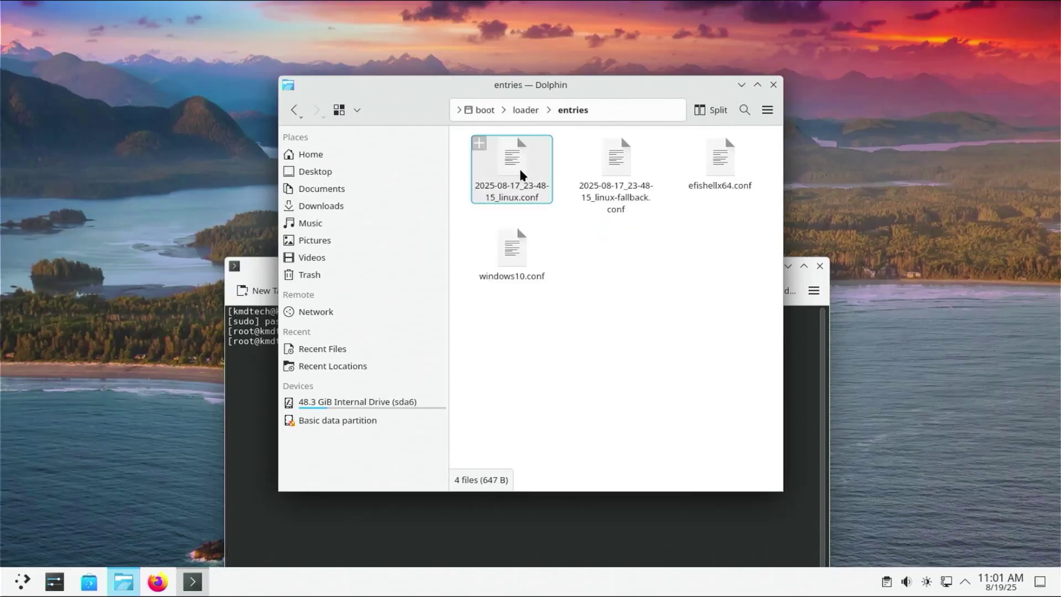
pyautogui.click(519, 173)
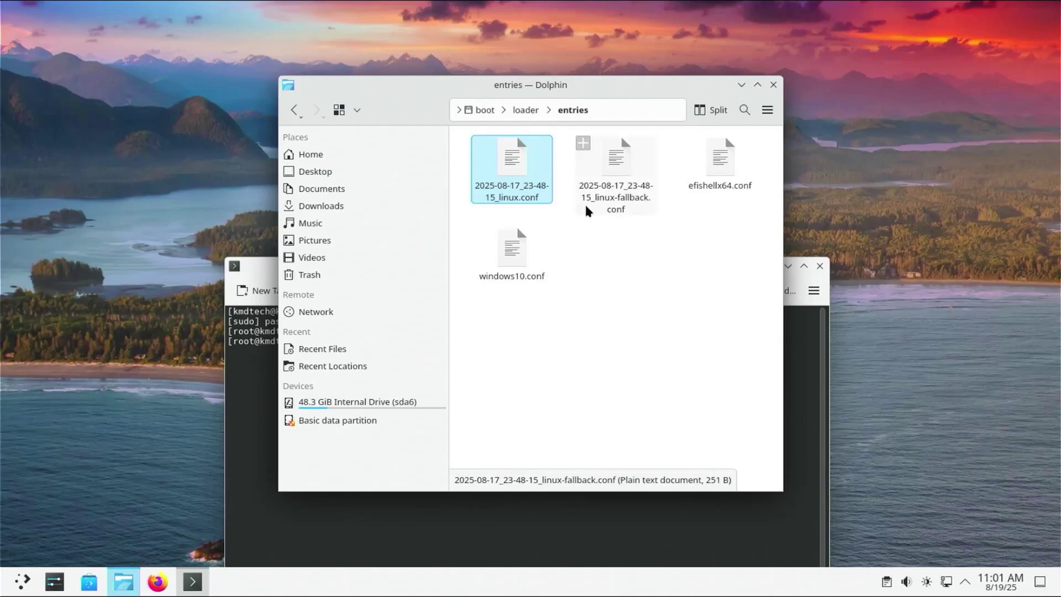
pyautogui.click(616, 207)
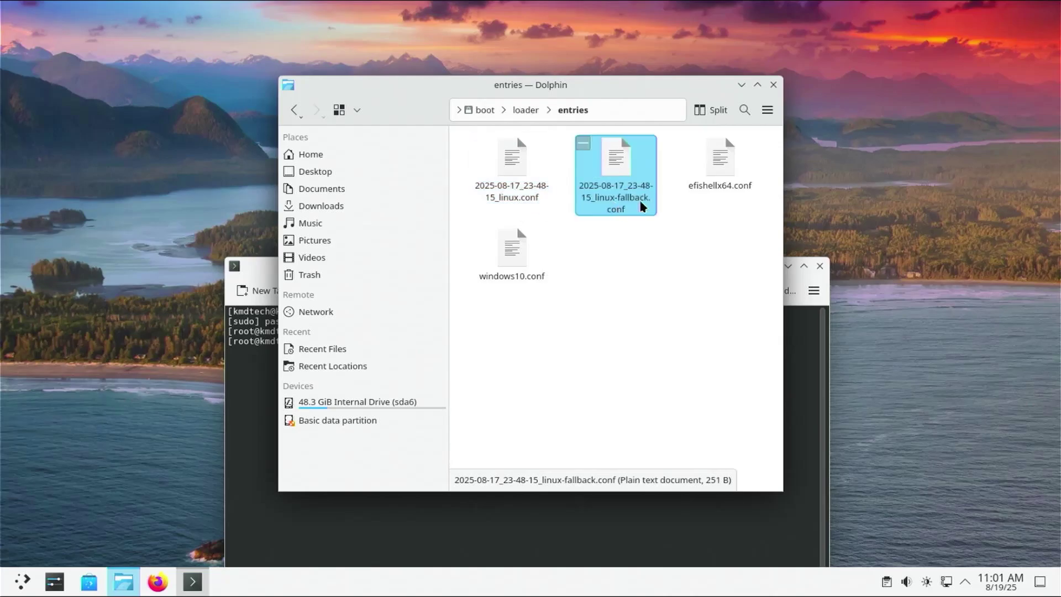
pyautogui.click(732, 185)
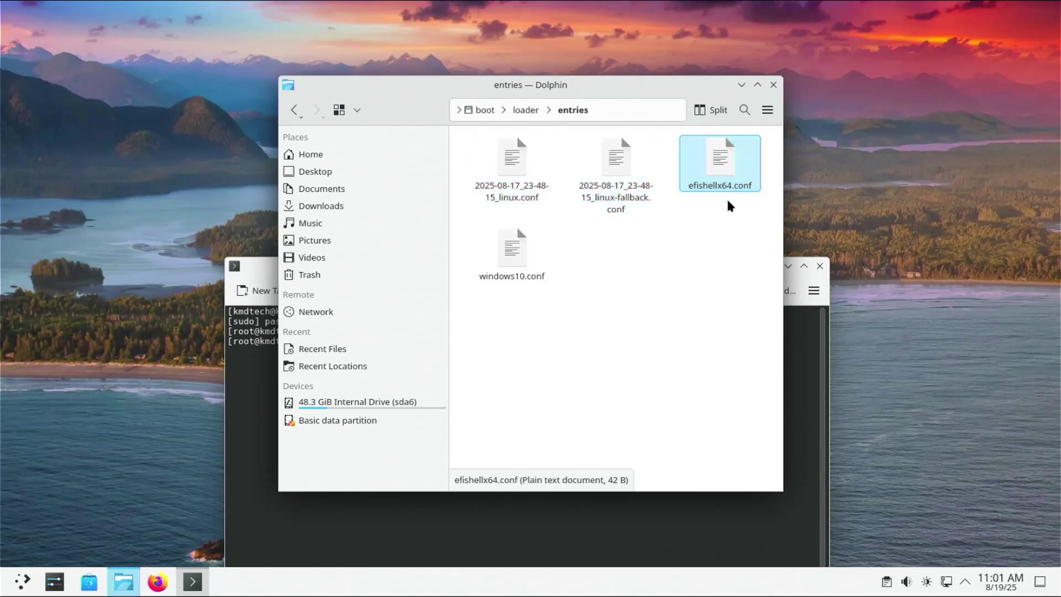
pyautogui.click(504, 266)
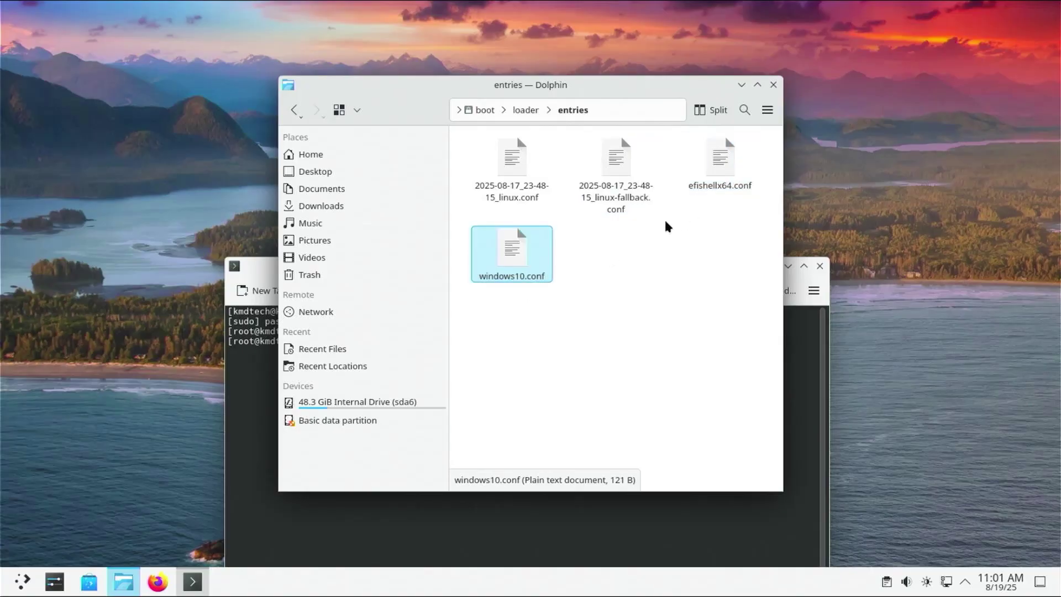
pyautogui.click(716, 166)
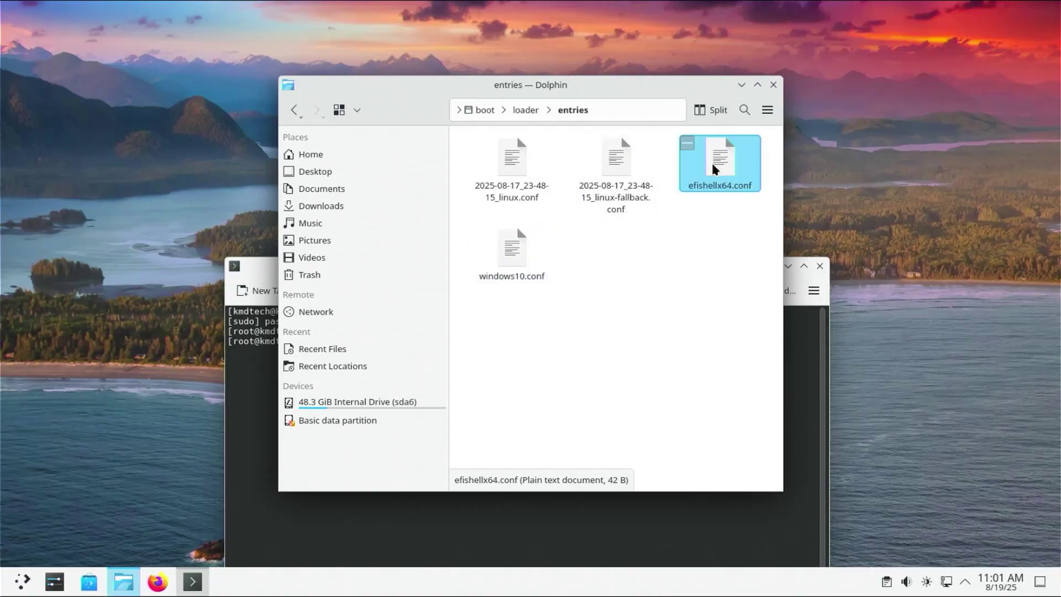
# Examine windows10.conf, the empty keys folder, entries.srel, loader.conf and random-seed inside loader, and return to the boot folder
pyautogui.click(515, 258)
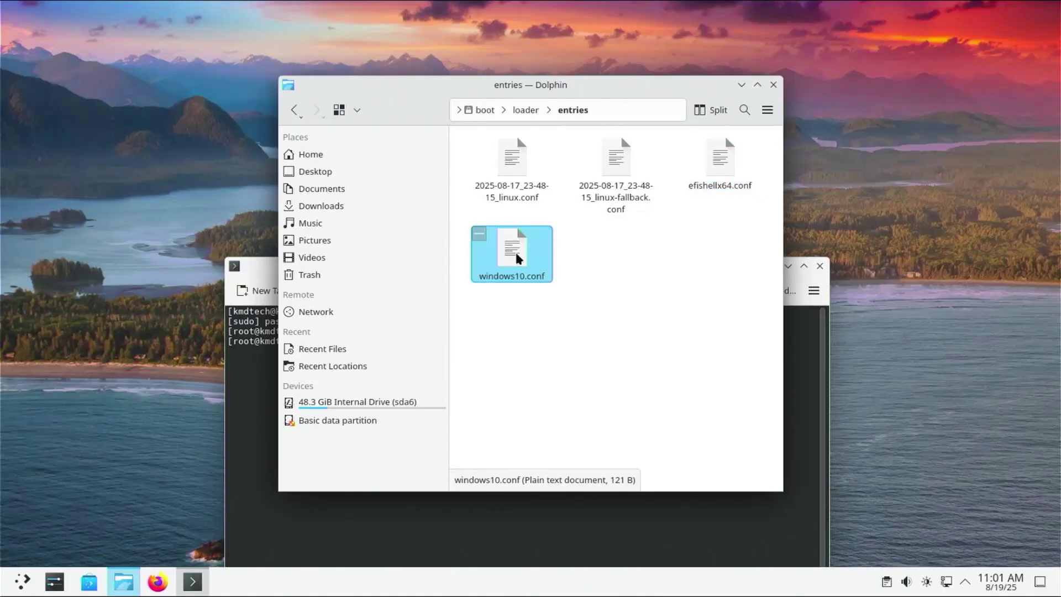
pyautogui.hotkey('alt', 'Left')
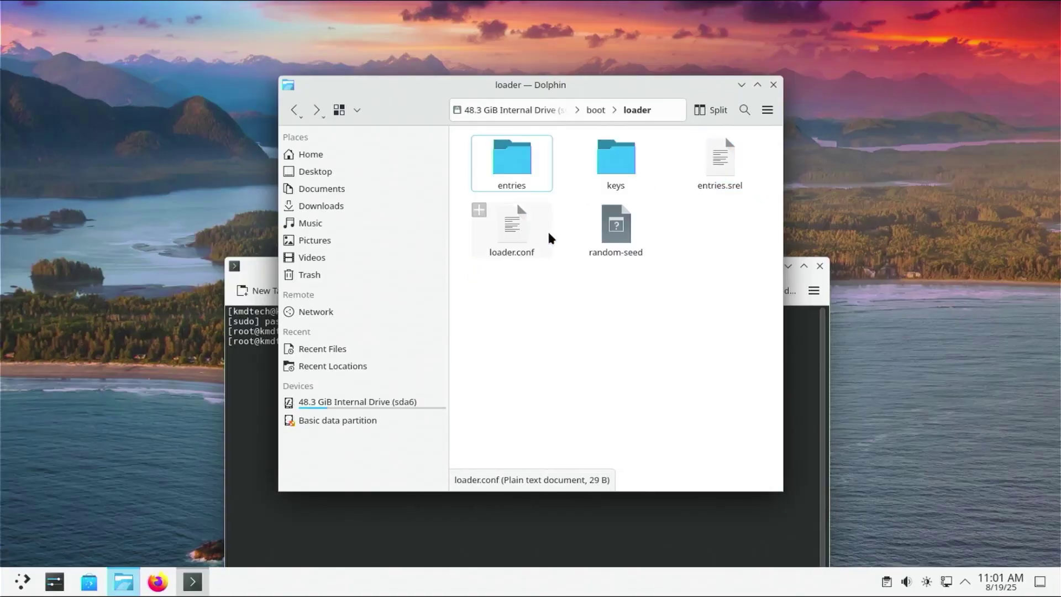
pyautogui.doubleClick(619, 160)
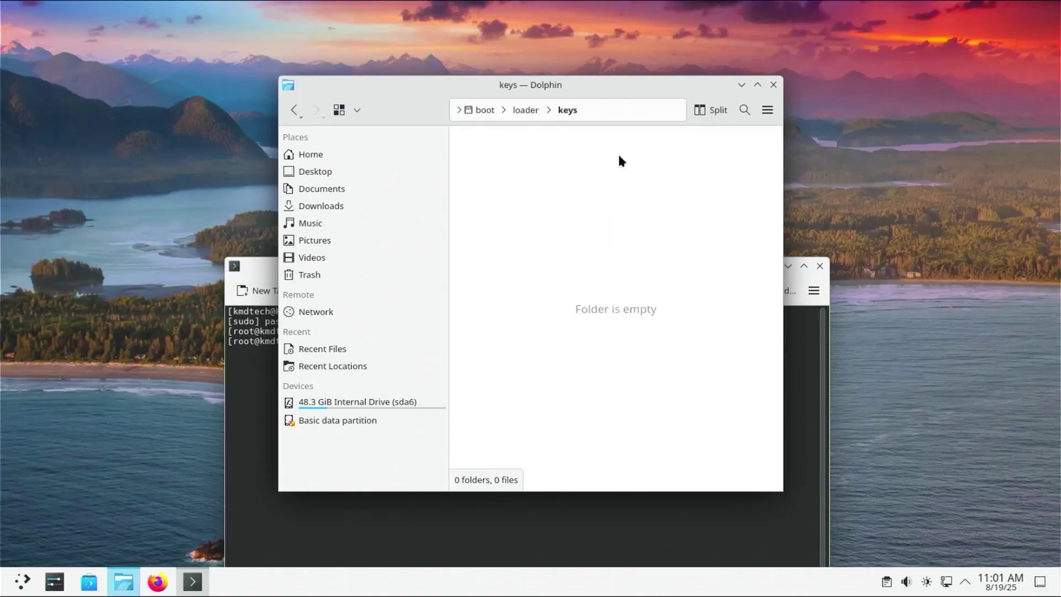
pyautogui.hotkey('alt', 'Left')
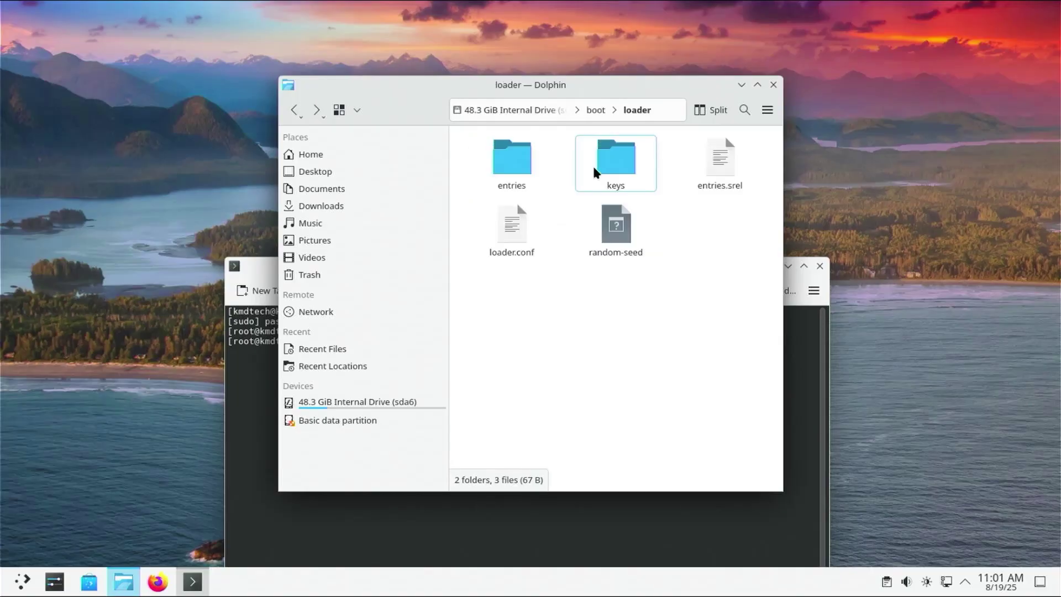
pyautogui.click(728, 169)
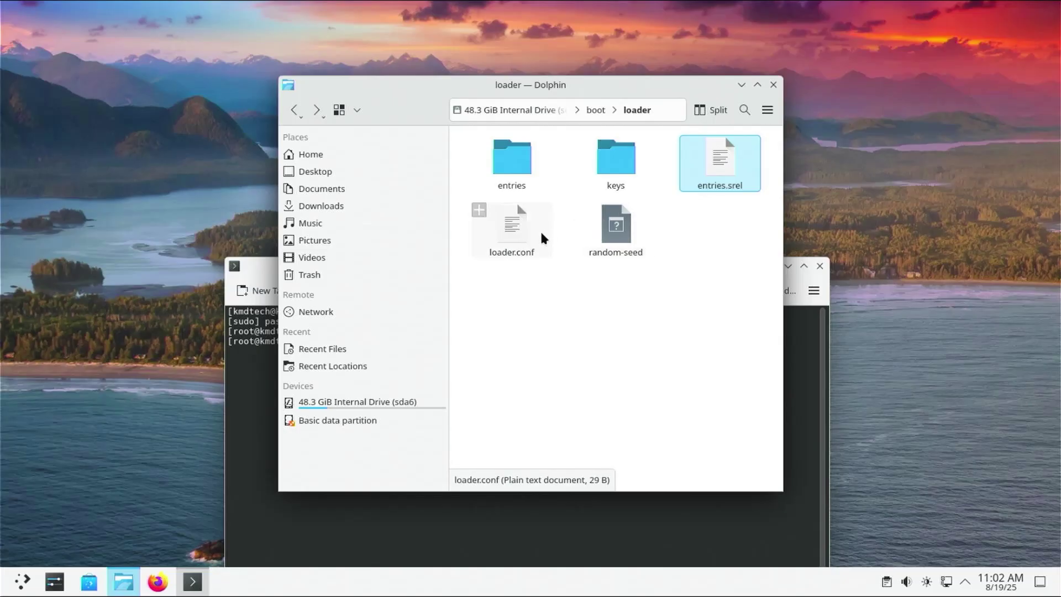
pyautogui.click(508, 240)
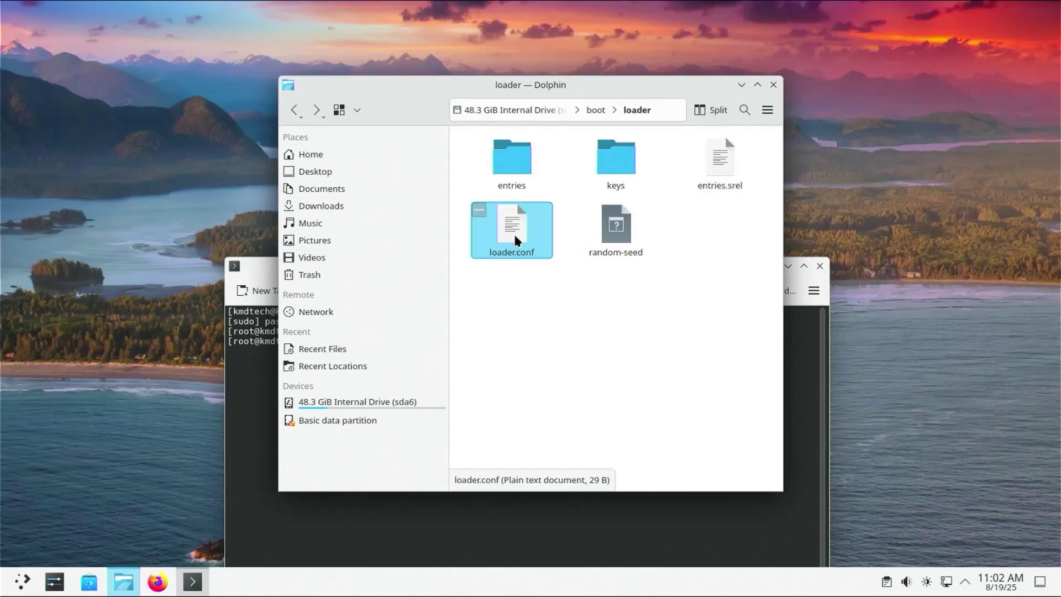
pyautogui.click(630, 247)
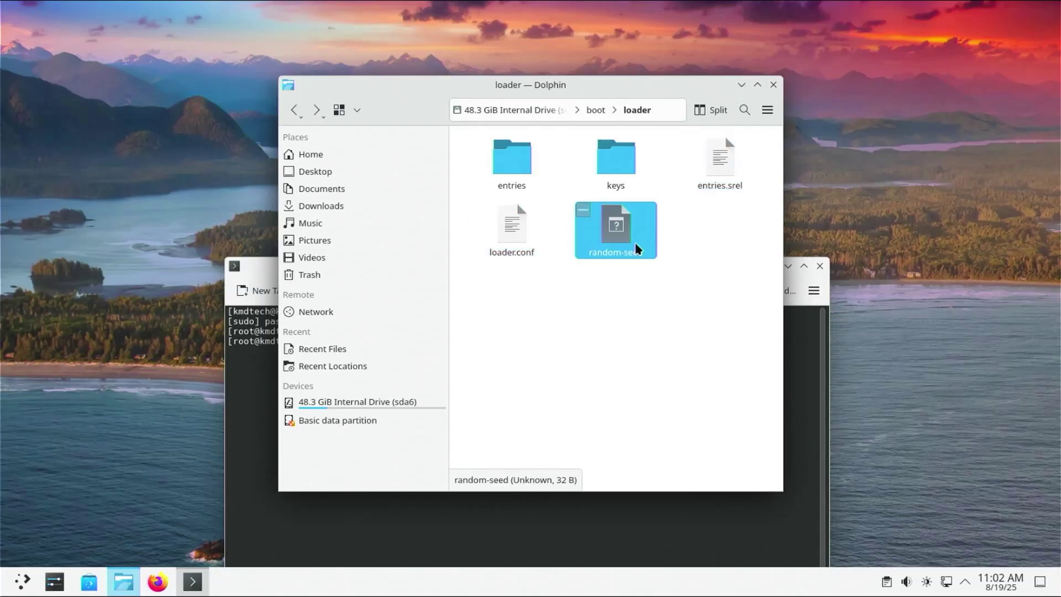
pyautogui.click(596, 294)
pyautogui.press('BackSpace')
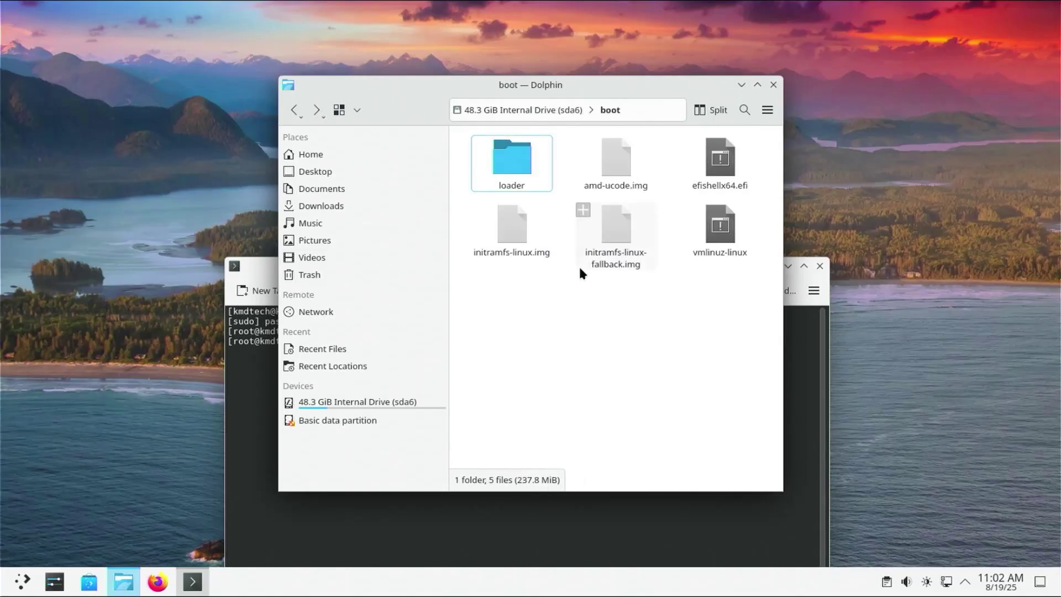
# Delete the loader folder from the boot directory in Konsole with rm -rf /boot/loader/
pyautogui.click(520, 168)
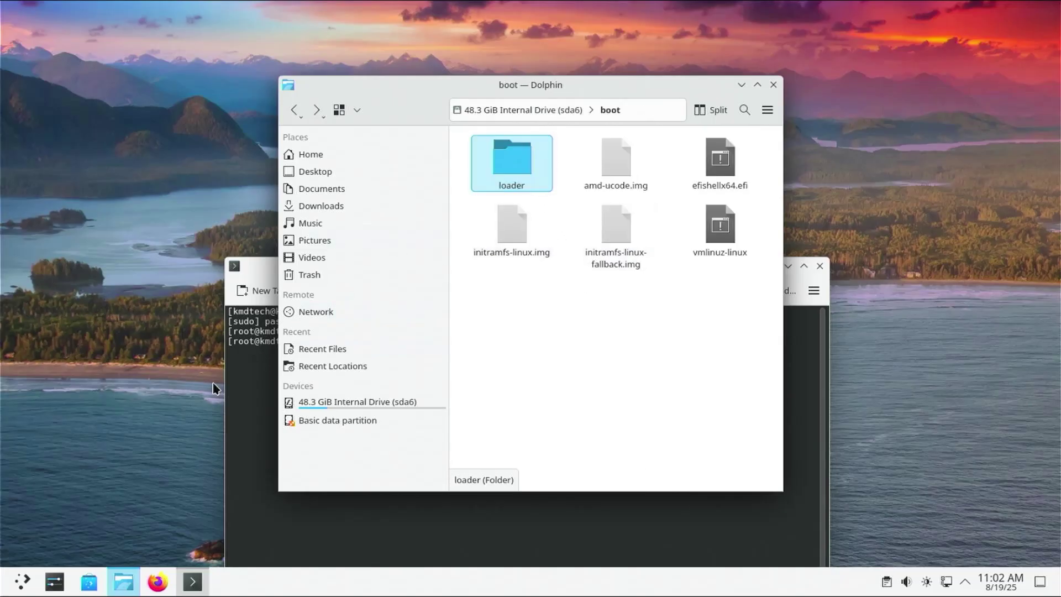
pyautogui.click(252, 375)
pyautogui.press('Up')
pyautogui.press('BackSpace')
pyautogui.press('BackSpace')
pyautogui.press('BackSpace')
pyautogui.press('BackSpace')
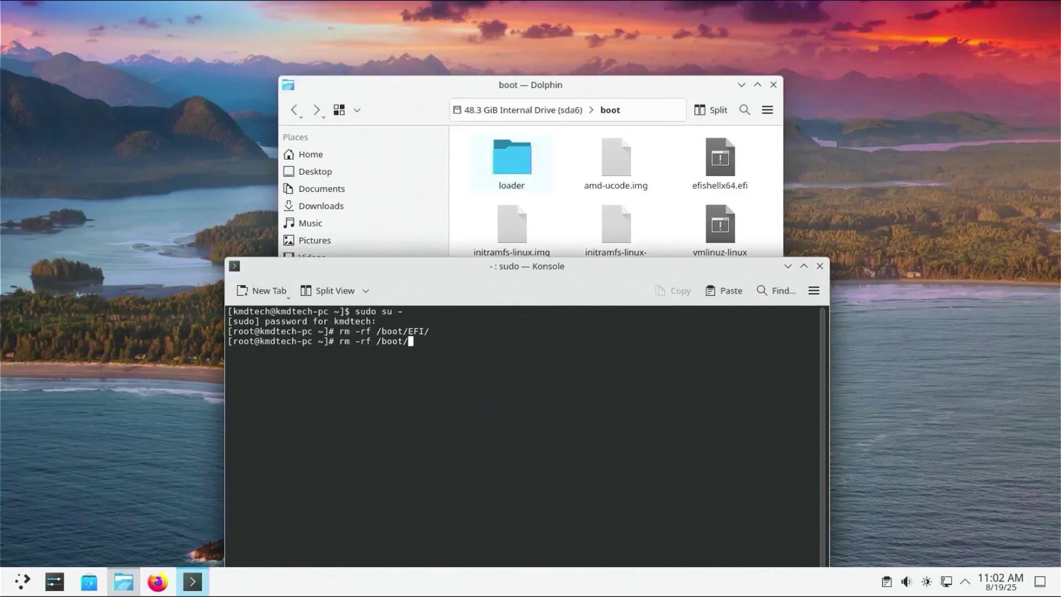
pyautogui.write('loader/')
pyautogui.press('Return')
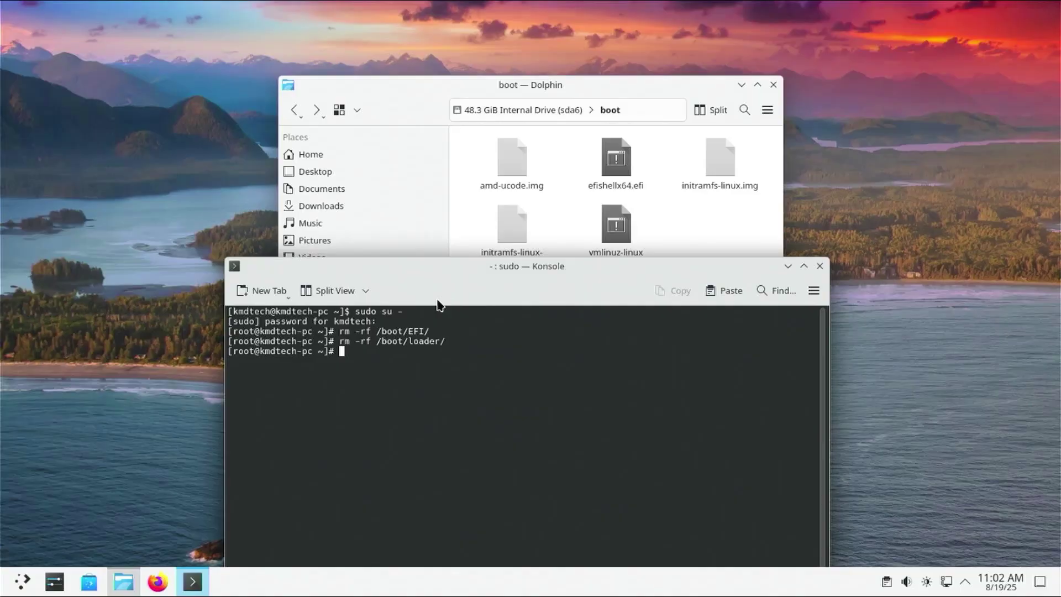
# Locate efishellx64.efi in Dolphin's boot folder and delete it in Konsole with rm -rf /boot/efishellx64.efi
pyautogui.click(693, 230)
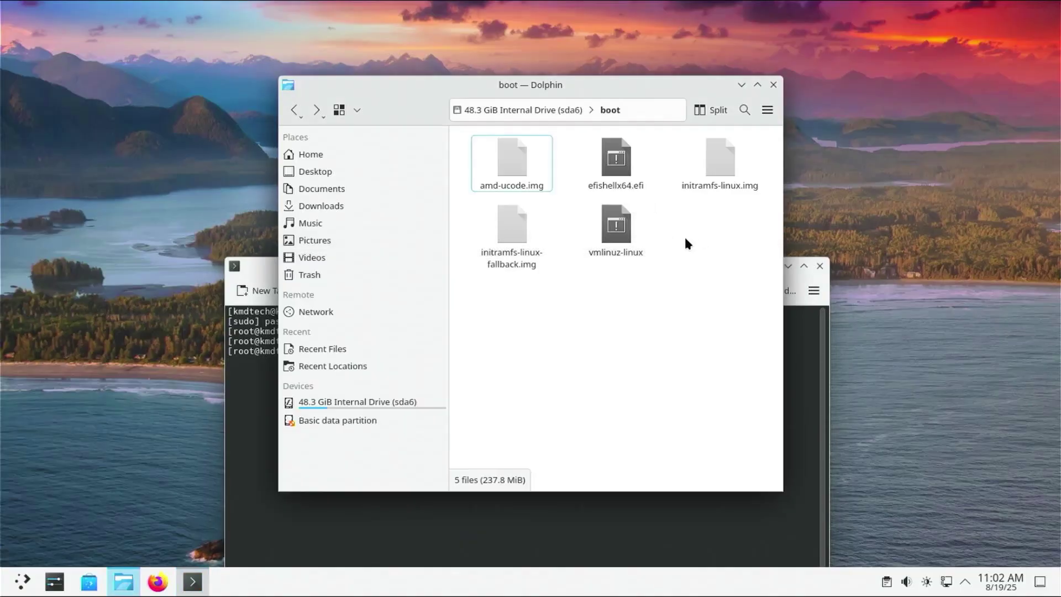
pyautogui.click(616, 159)
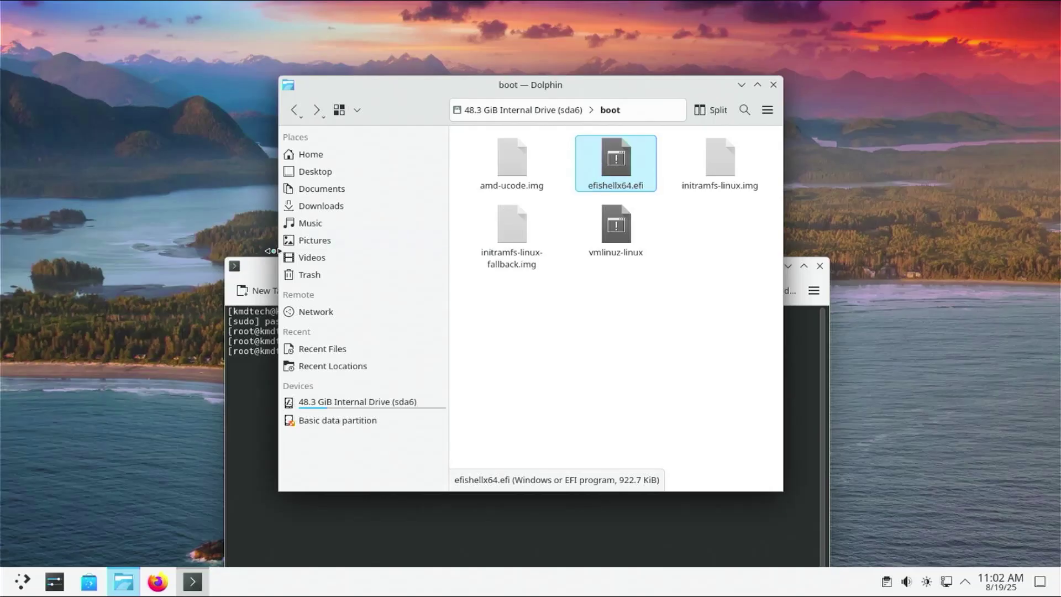
pyautogui.click(264, 271)
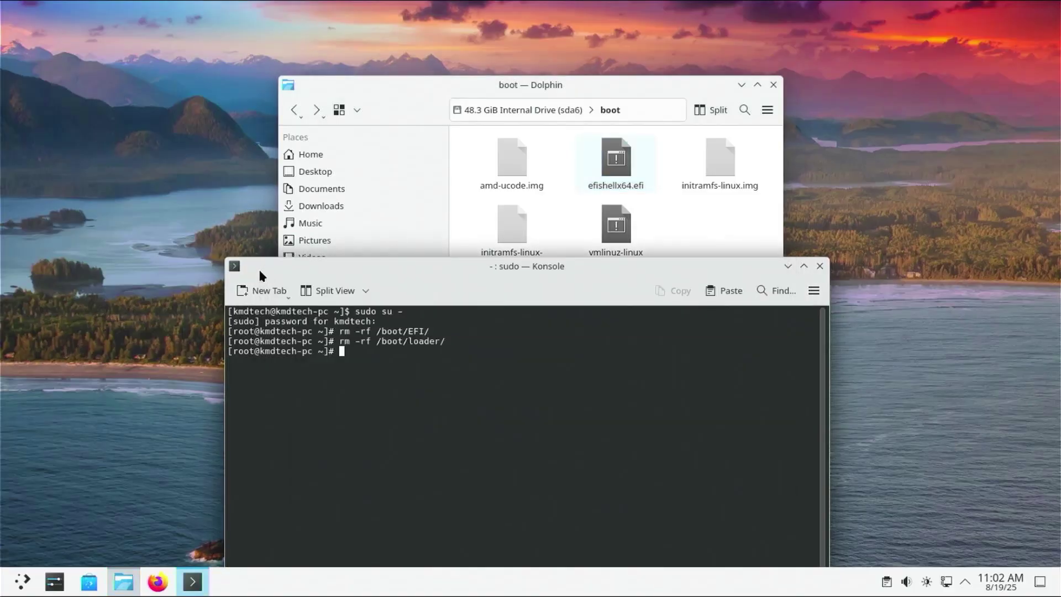
pyautogui.press('Up')
pyautogui.press('BackSpace')
pyautogui.press('BackSpace')
pyautogui.press('BackSpace')
pyautogui.press('BackSpace')
pyautogui.press('BackSpace')
pyautogui.press('BackSpace')
pyautogui.press('BackSpace')
pyautogui.write('efi')
pyautogui.press('Tab')
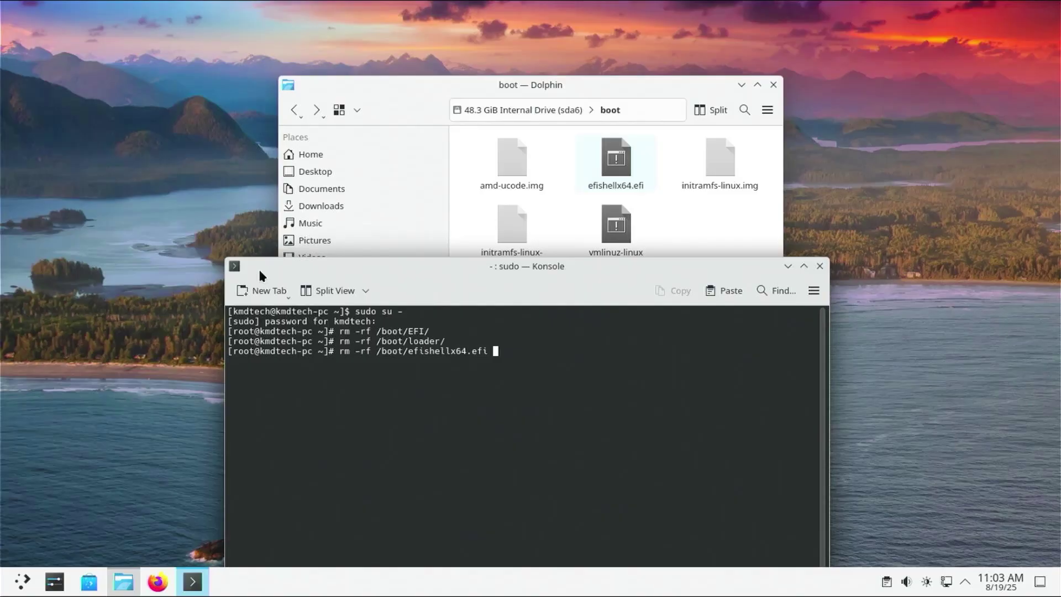
pyautogui.press('Return')
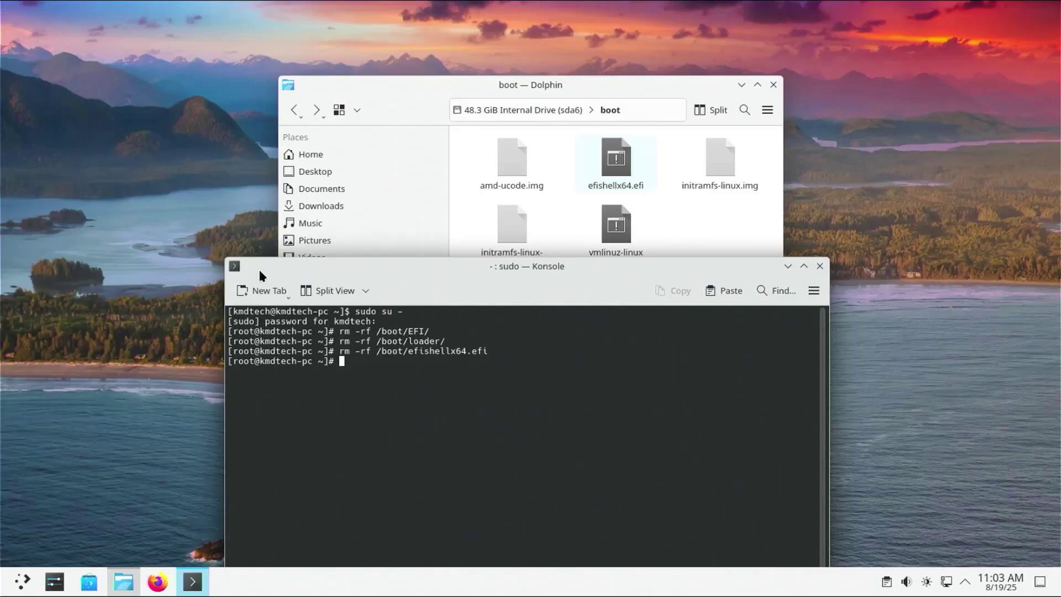
# Check the remaining boot files in Dolphin and restart the computer into the Arch Linux live environment
pyautogui.click(709, 222)
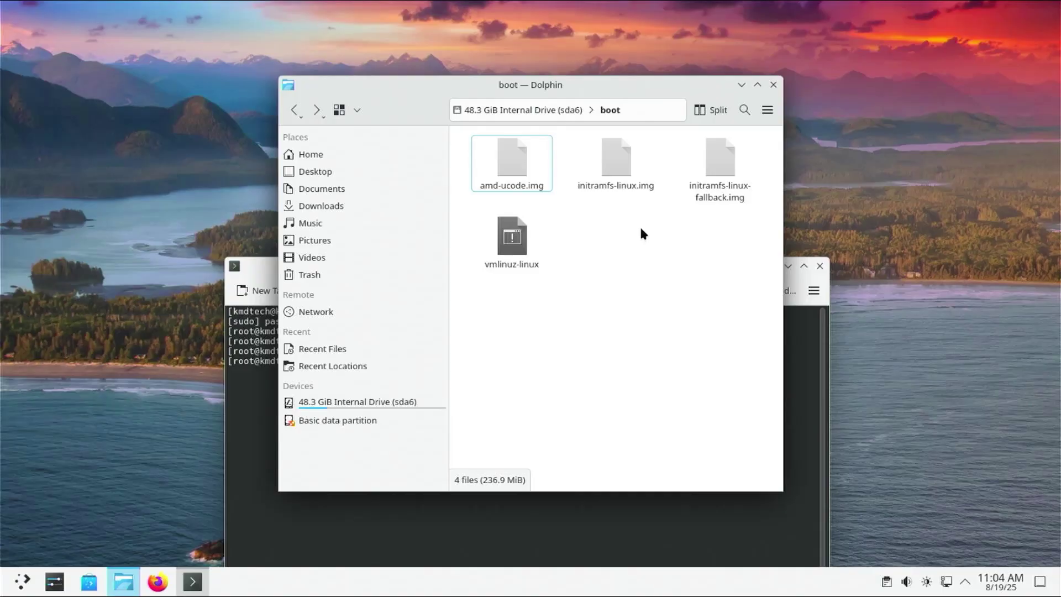
pyautogui.press('super')
pyautogui.click(281, 550)
pyautogui.click(483, 394)
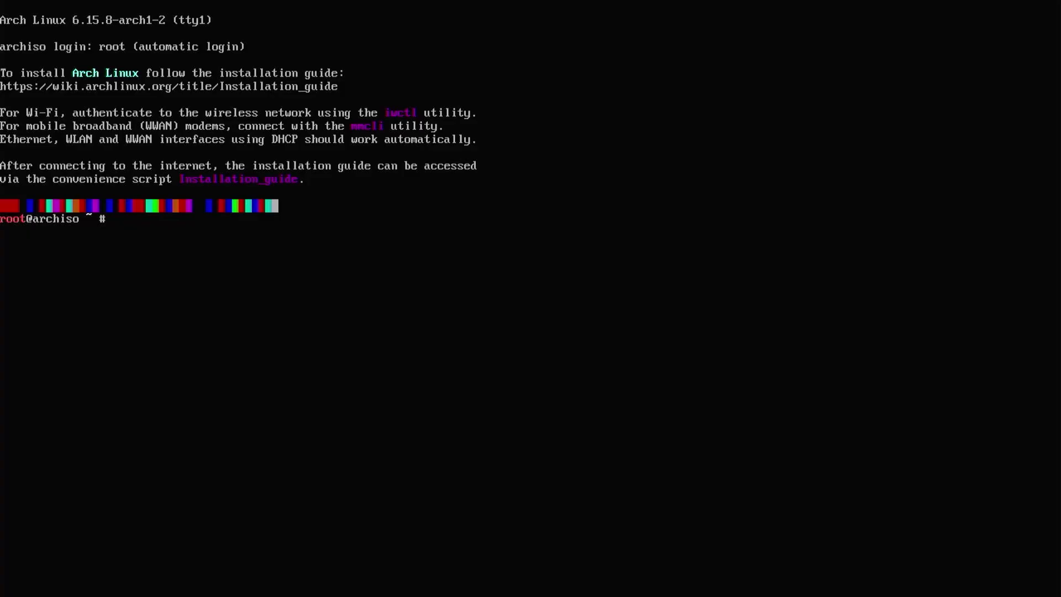
# List the partitions with fdisk -l, and mount /dev/sda6 on /mnt and /dev/sda5 on /mnt/boot
pyautogui.write('fdisk -l')
pyautogui.press('Return')
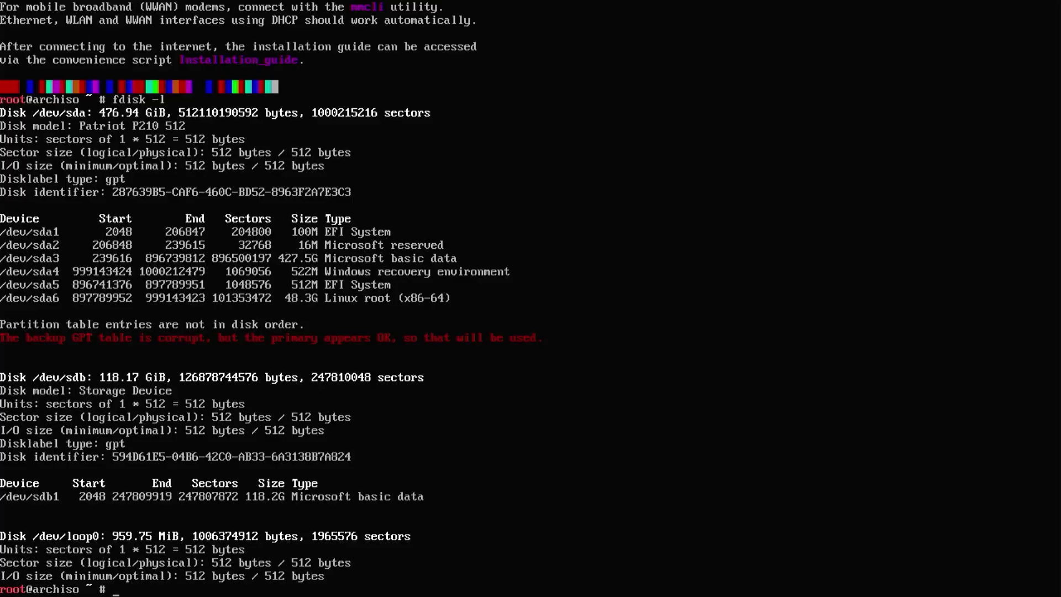
pyautogui.write('unt /dev/sda6 /mnt')
pyautogui.press('Return')
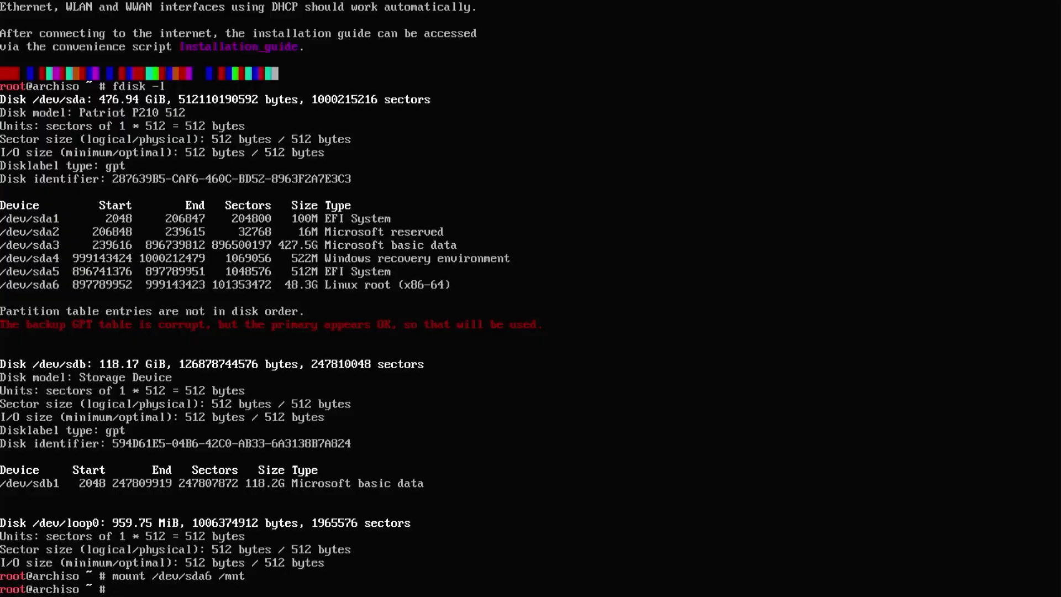
pyautogui.write('mount /dev/sda5 /mn')
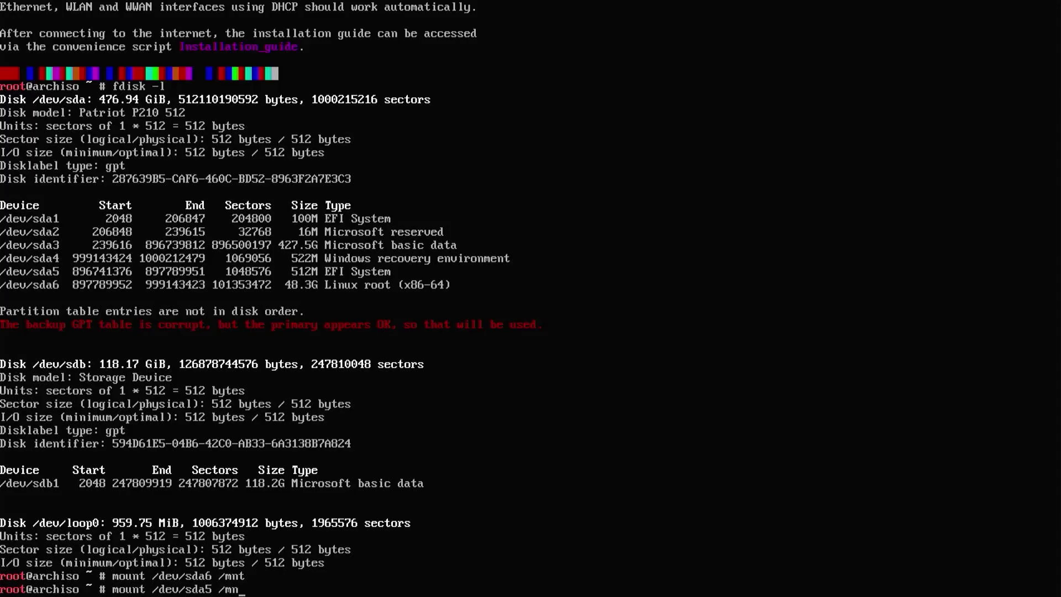
pyautogui.write('t/boot')
pyautogui.press('Return')
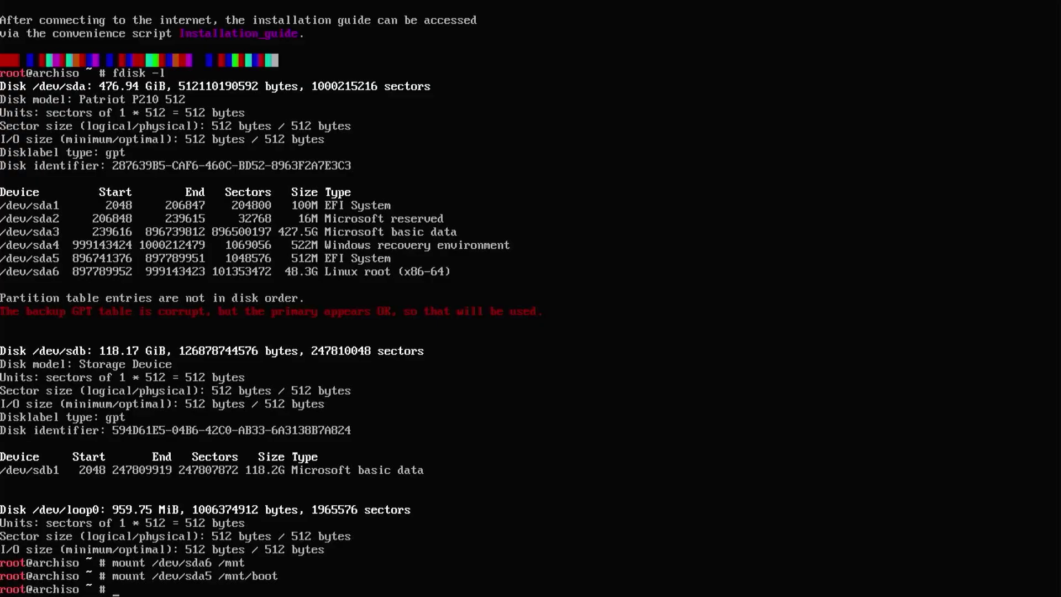
# Enter the installed system with arch-chroot /mnt and reinstall systemd-boot with bootctl --path=/boot install
pyautogui.write('arch-chroot /mnt')
pyautogui.press('Return')
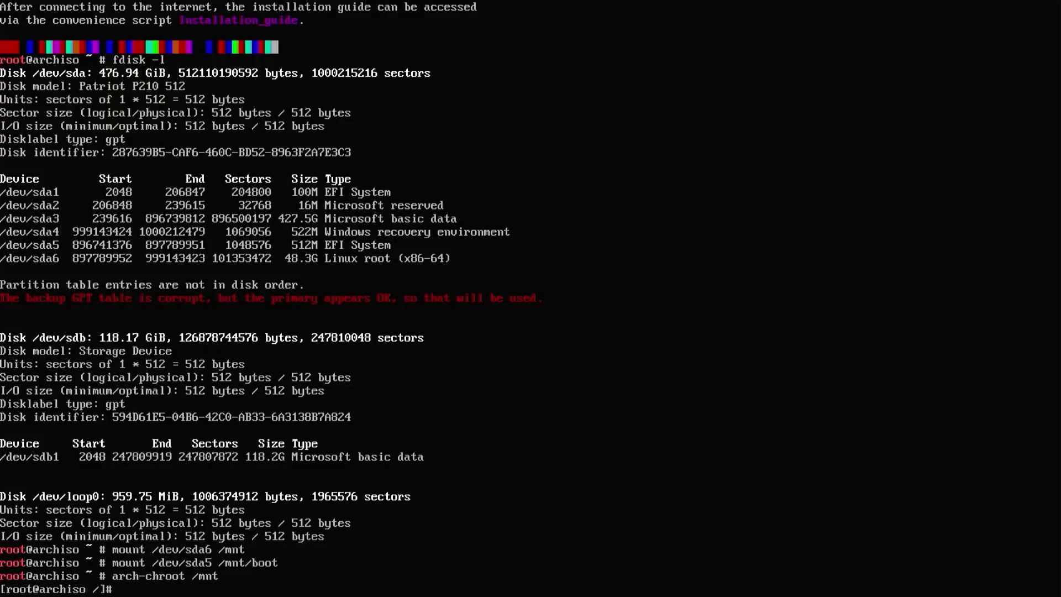
pyautogui.write('bootctl --path=/boot')
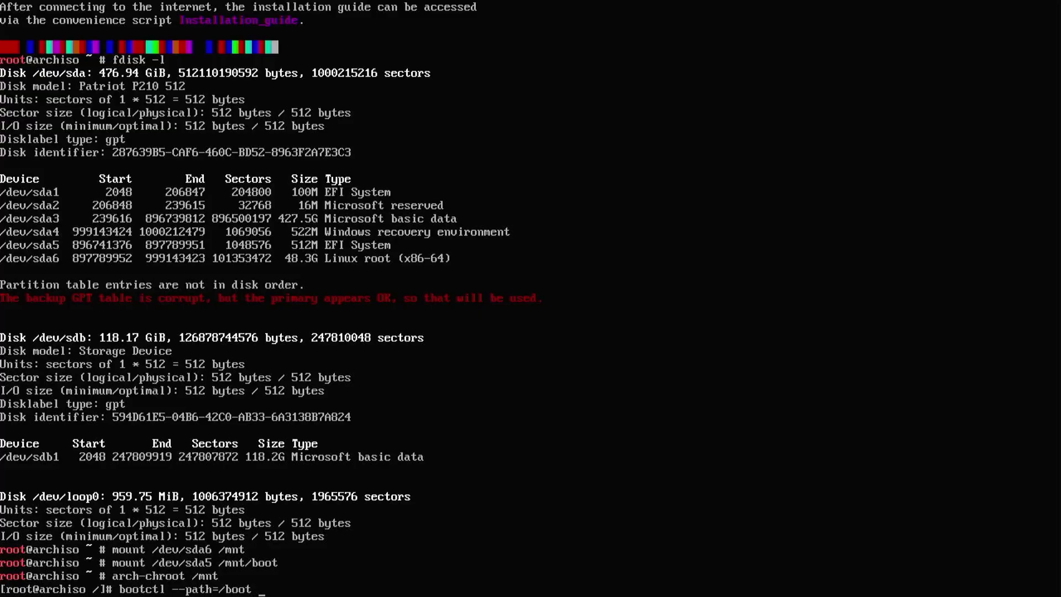
pyautogui.write(' install')
pyautogui.press('Return')
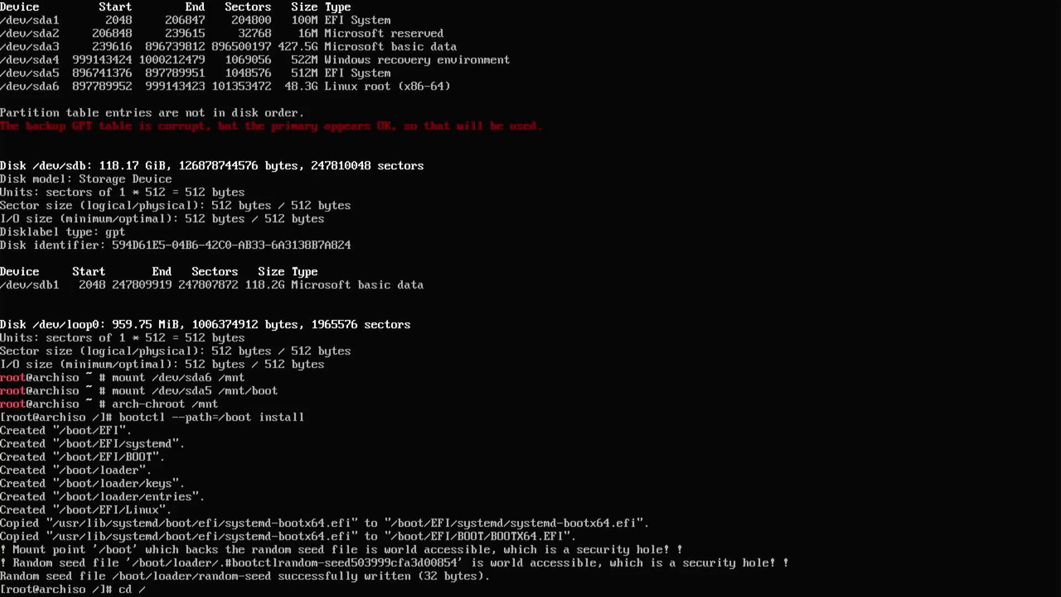
# Change to /boot and its loader subfolder, listing the contents of each with ls -al
pyautogui.write('boot')
pyautogui.press('Return')
pyautogui.write('ls -al')
pyautogui.press('Return')
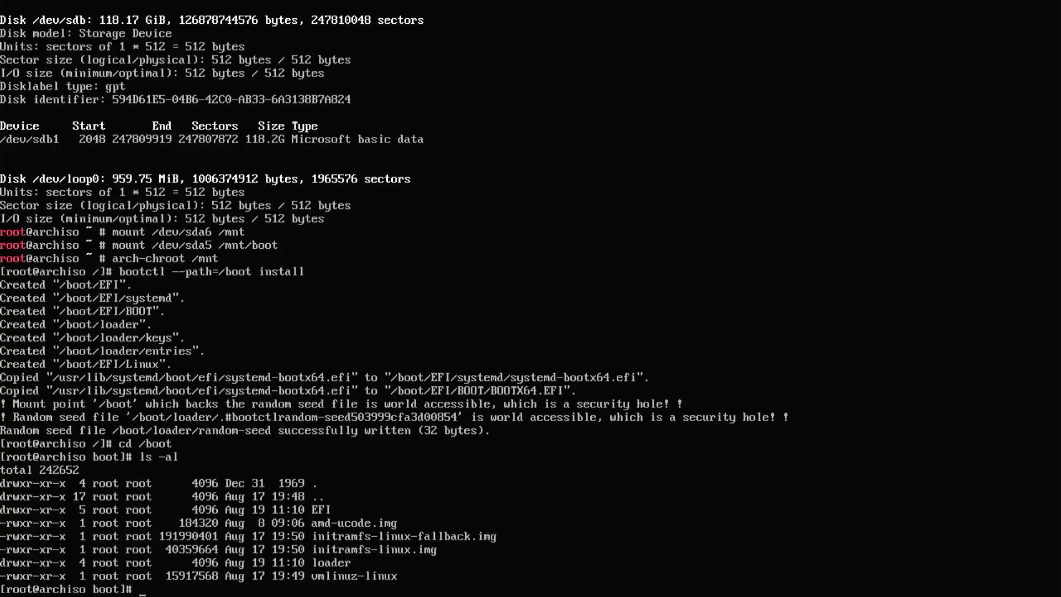
pyautogui.write('cd lo')
pyautogui.press('Tab')
pyautogui.press('Return')
pyautogui.write('ls -a')
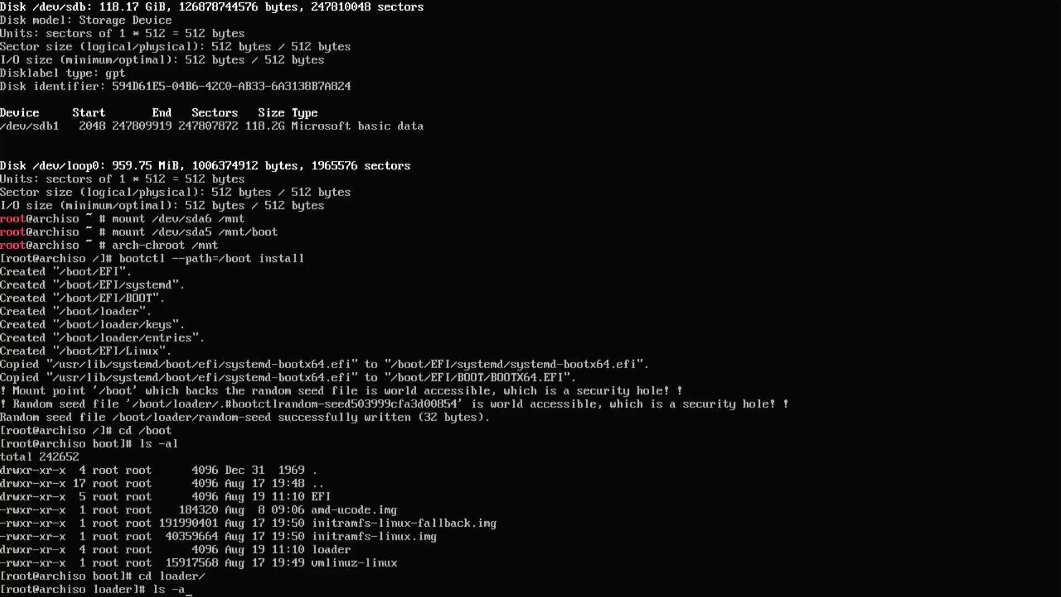
pyautogui.write('l')
pyautogui.press('Return')
# Change to the entries folder inside loader and list its contents with ls -al
pyautogui.write('cd en')
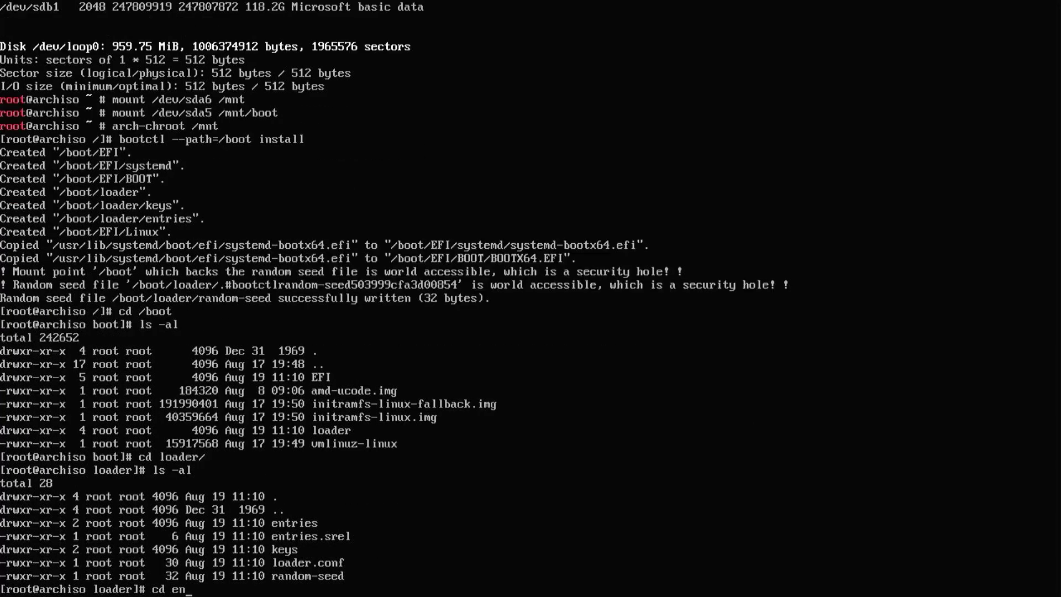
pyautogui.write('tries')
pyautogui.press('Return')
pyautogui.write('ls -')
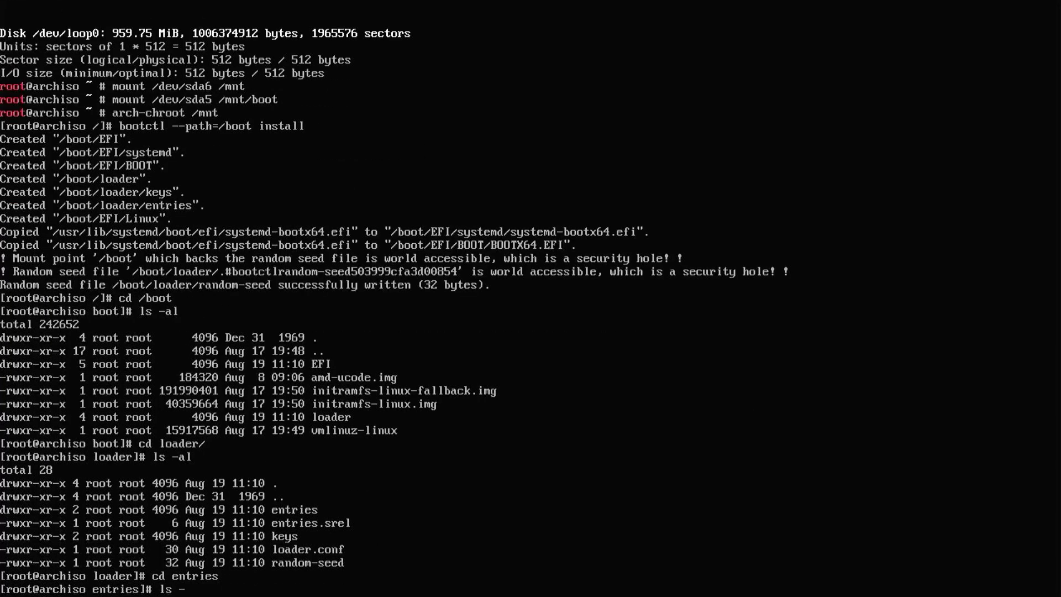
pyautogui.write('al')
pyautogui.press('Return')
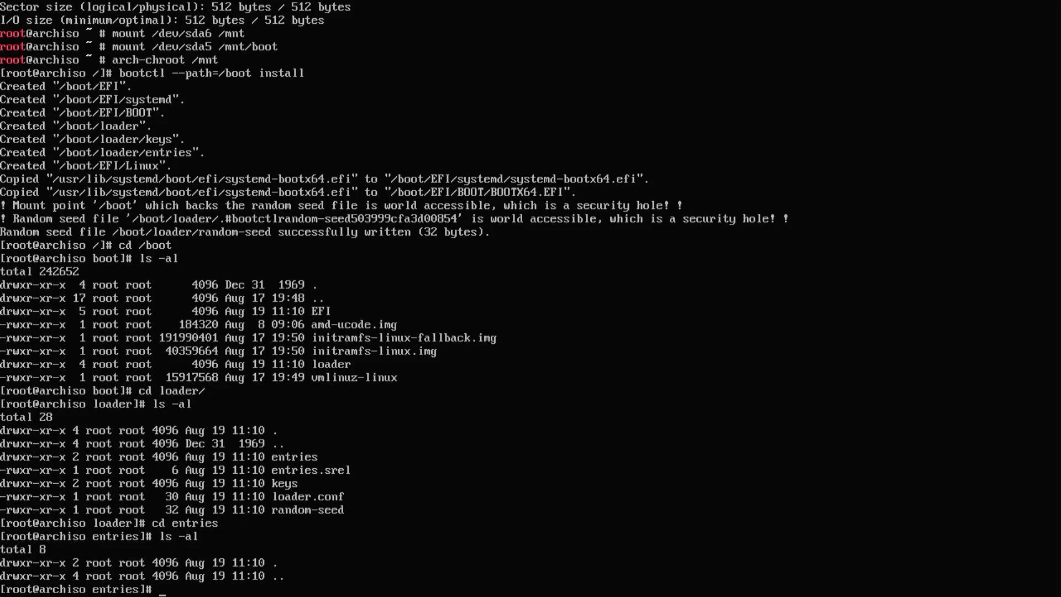
# List the partition identifiers with blkid and save the root partition's PARTUUID using blkid -s PARTUUID -o value /dev/sda6 > arch.conf
pyautogui.write('d')
pyautogui.press('Return')
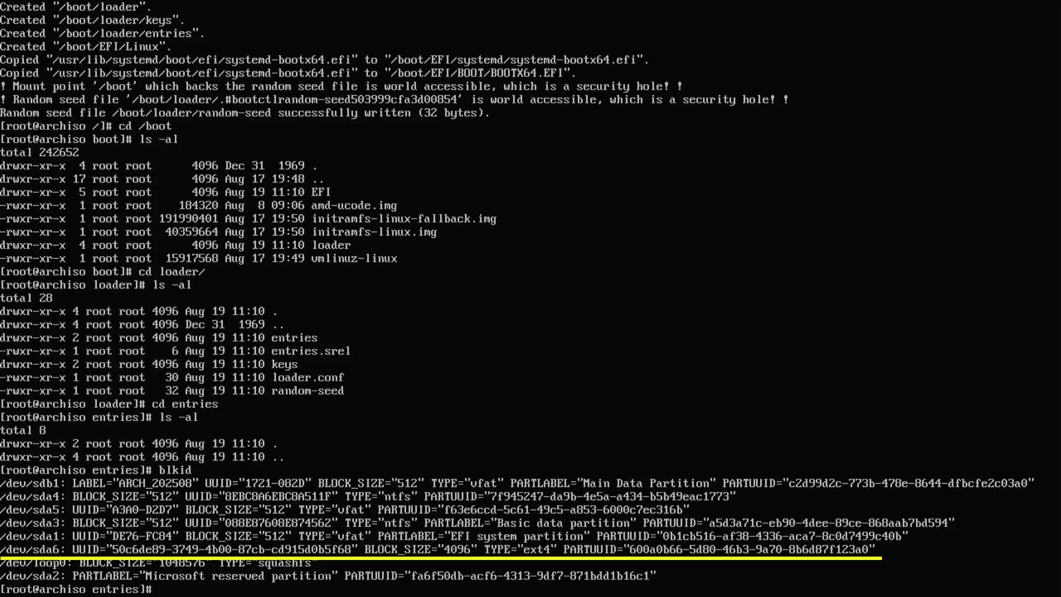
pyautogui.write('blkid')
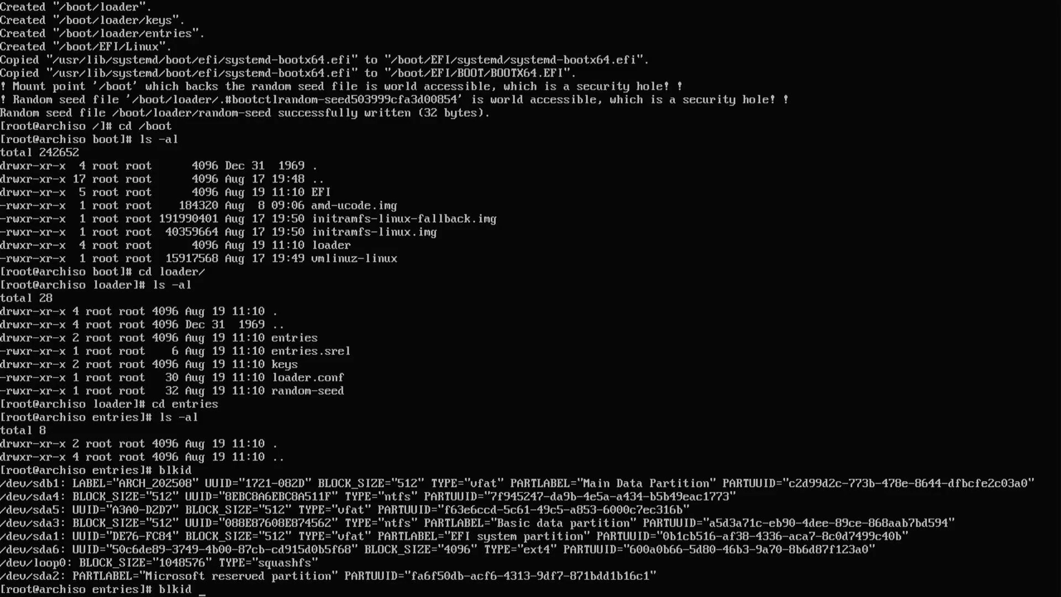
pyautogui.write(' -s PARTUUID -o value /')
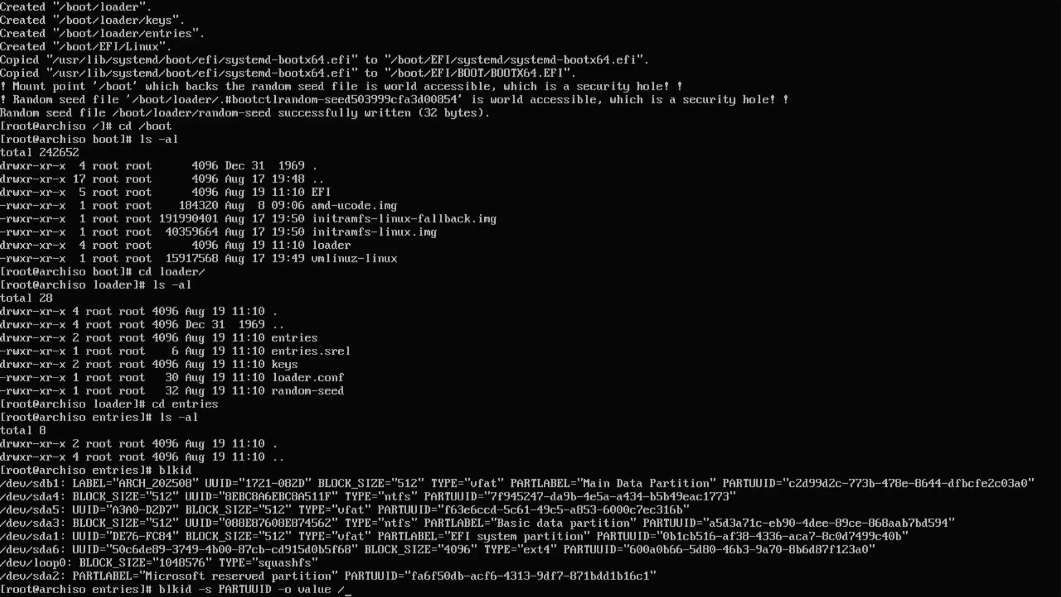
pyautogui.write('dev/sda6 > arch.conf')
pyautogui.press('Return')
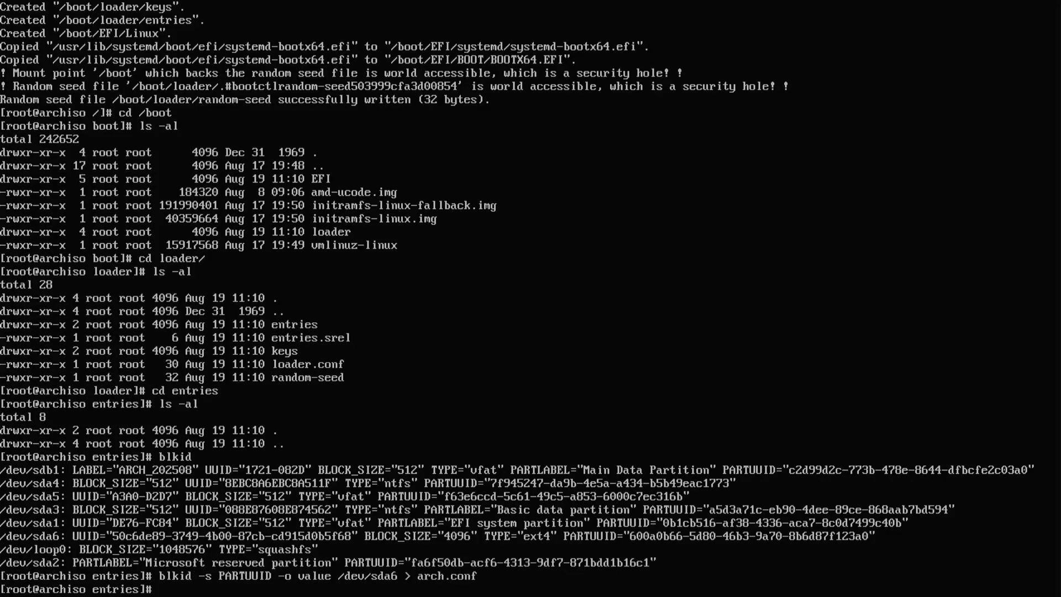
# Open arch.conf in nano and add the line "title Arch Linux (linux)" above the saved PARTUUID
pyautogui.write('nano arch.conf')
pyautogui.press('Return')
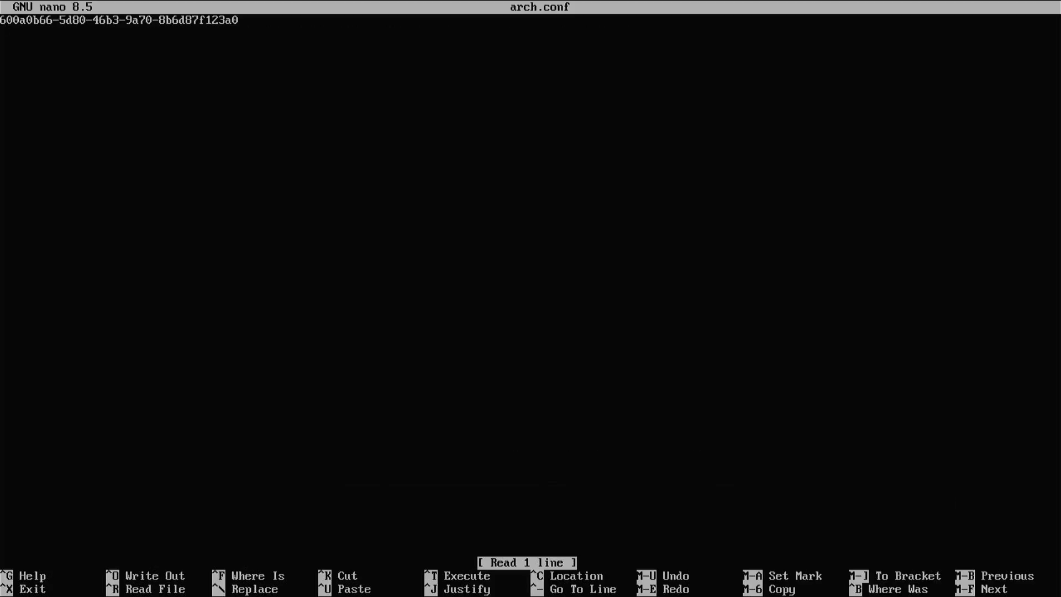
pyautogui.press('Return')
pyautogui.press('Return')
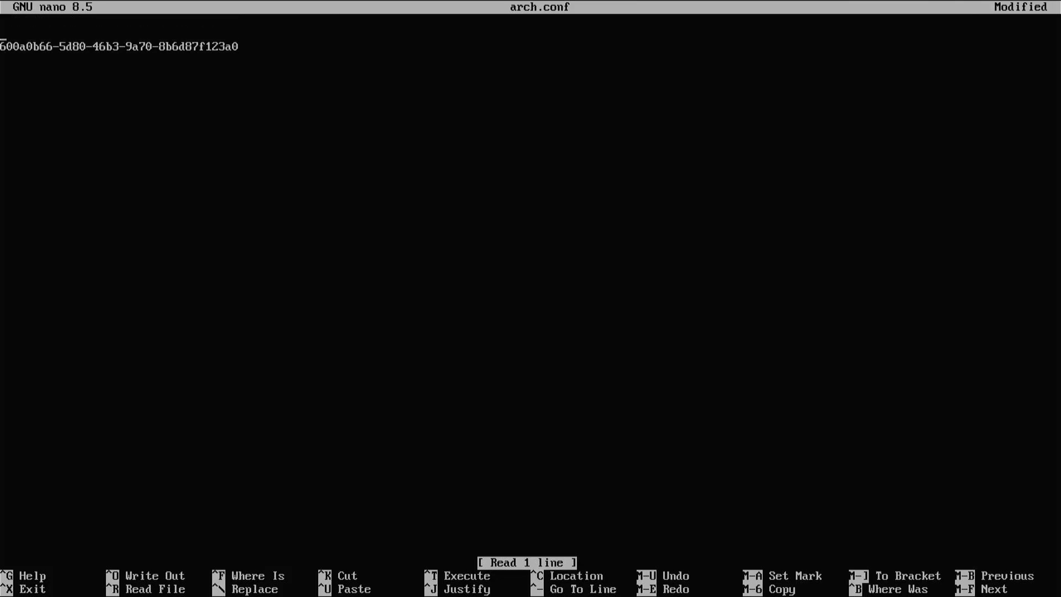
pyautogui.write('title')
pyautogui.press('Tab')
pyautogui.write('Arch Linux')
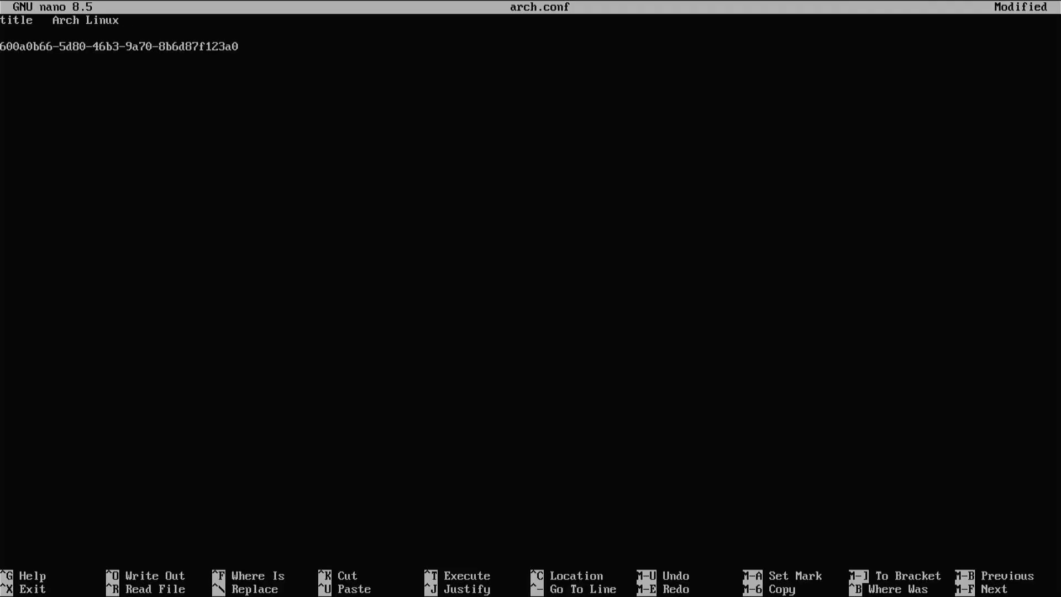
pyautogui.write(' (linux)')
pyautogui.press('Return')
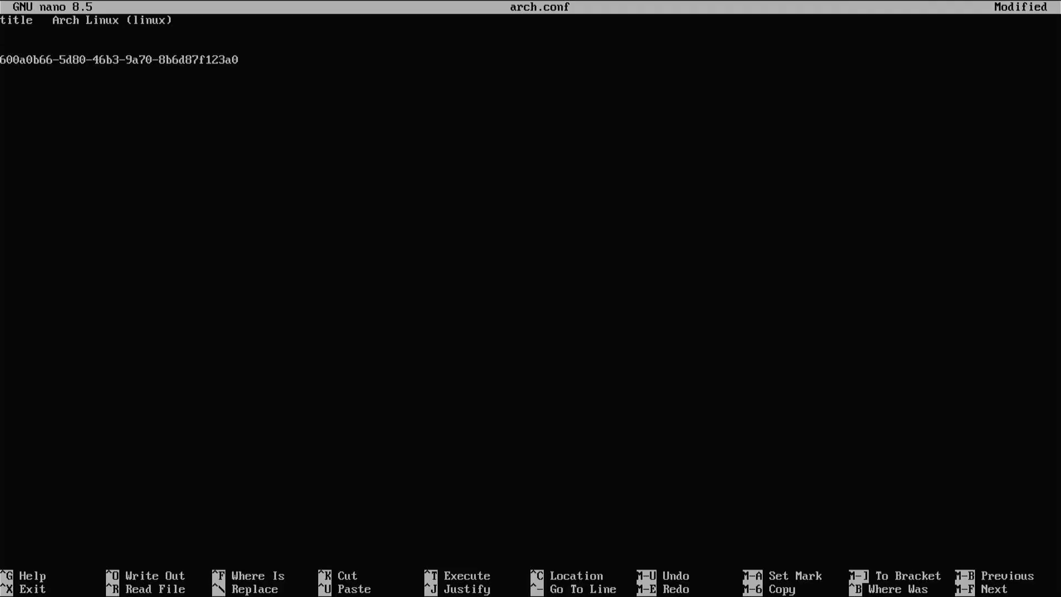
# Add the lines "linux /vmlinuz-linux" and "initrd initramfs-linux.img" below the title in arch.conf
pyautogui.write('linux   /vmlinuz-linux')
pyautogui.press('Return')
pyautogui.write('in')
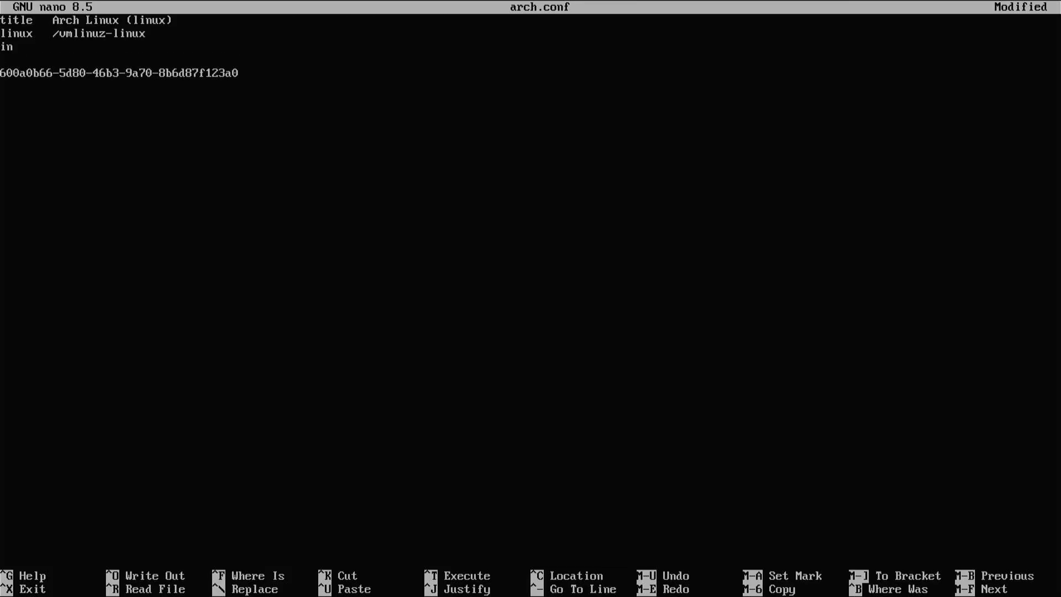
pyautogui.write('itrd  initramfs-linux.img')
pyautogui.press('Return')
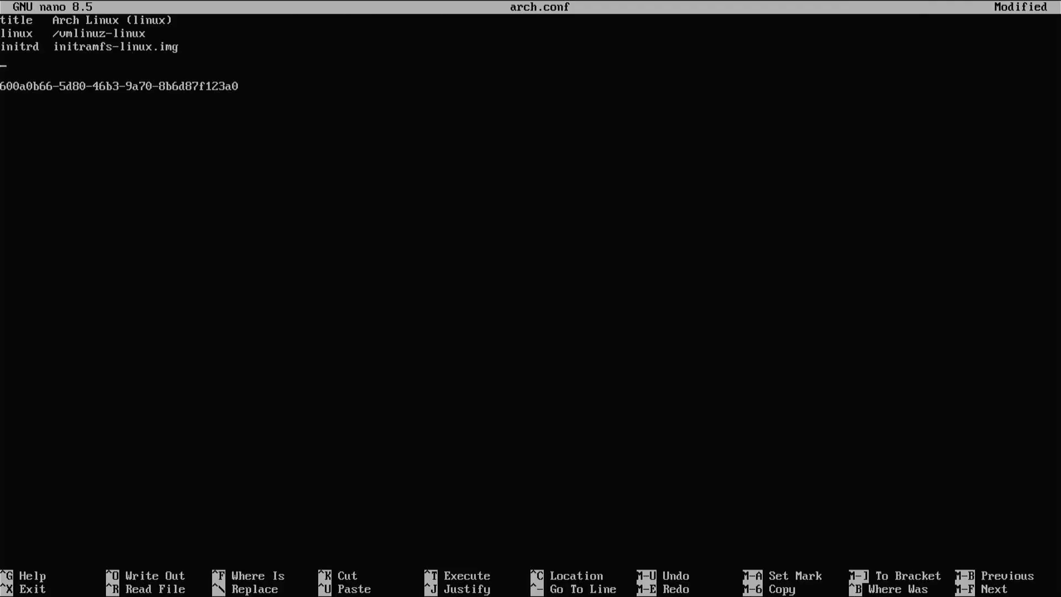
# Add "options root=PARTUUID=" below the initrd line and join the saved partition identifier directly to its end
pyautogui.write('options root=PARTUUID=')
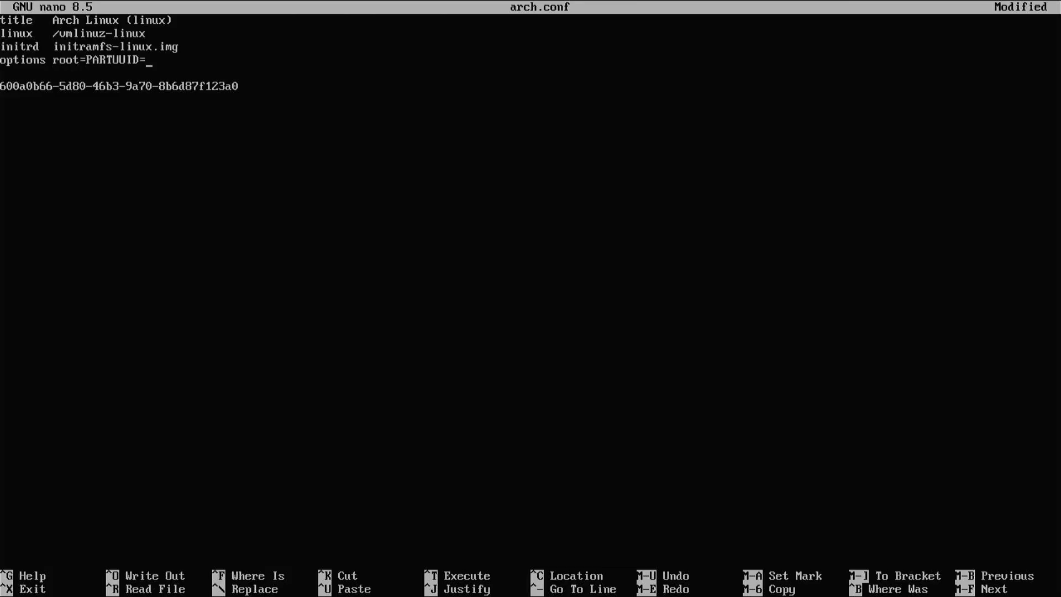
pyautogui.click(83, 87)
pyautogui.press('BackSpace')
pyautogui.press('BackSpace')
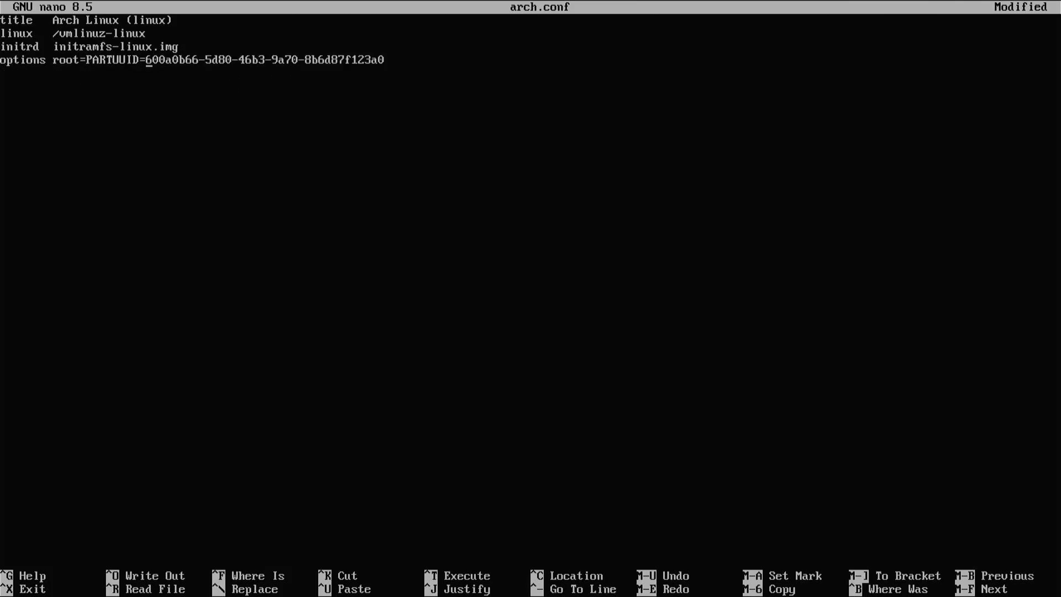
# Append "zswap.enabled=0 rw rootfstype=ext4" to the options line, then save arch.conf and leave the editor
pyautogui.click(176, 59)
pyautogui.press('End')
pyautogui.write('zswap.enabled=0 ')
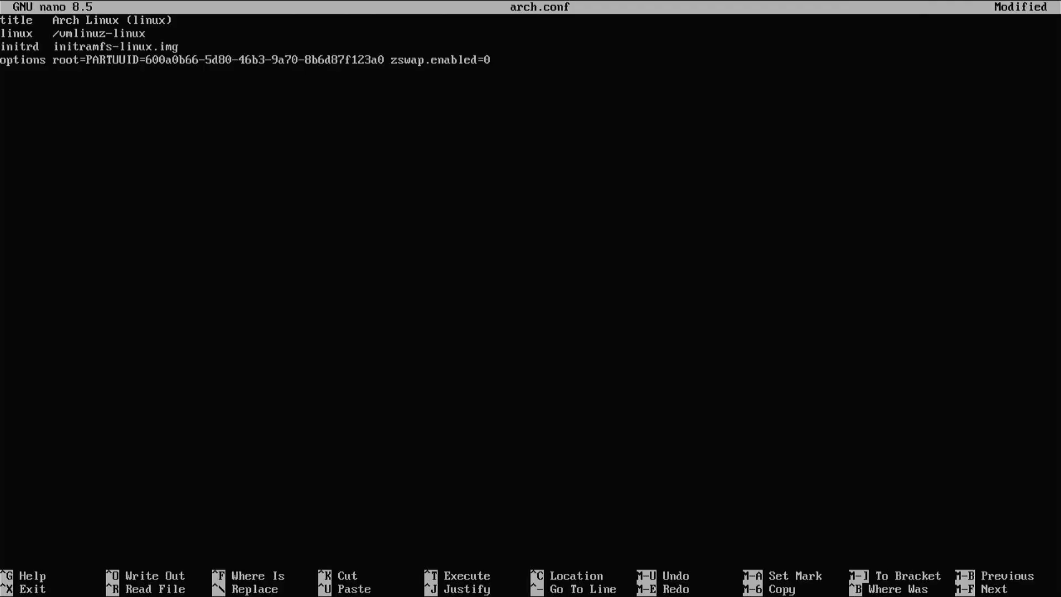
pyautogui.write('rw rootfstype=ext4')
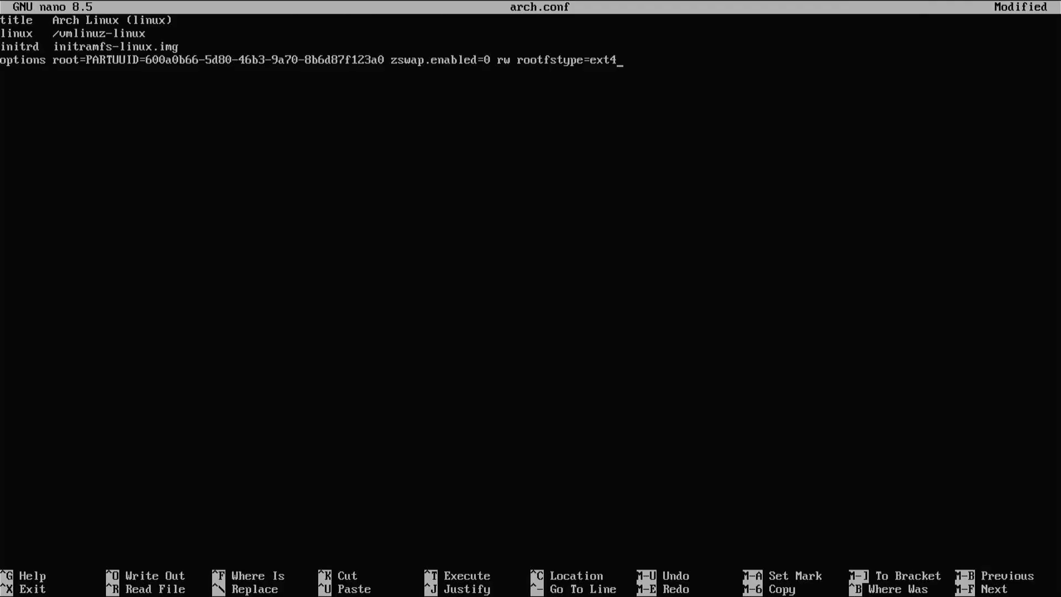
pyautogui.hotkey('ctrl', 'x')
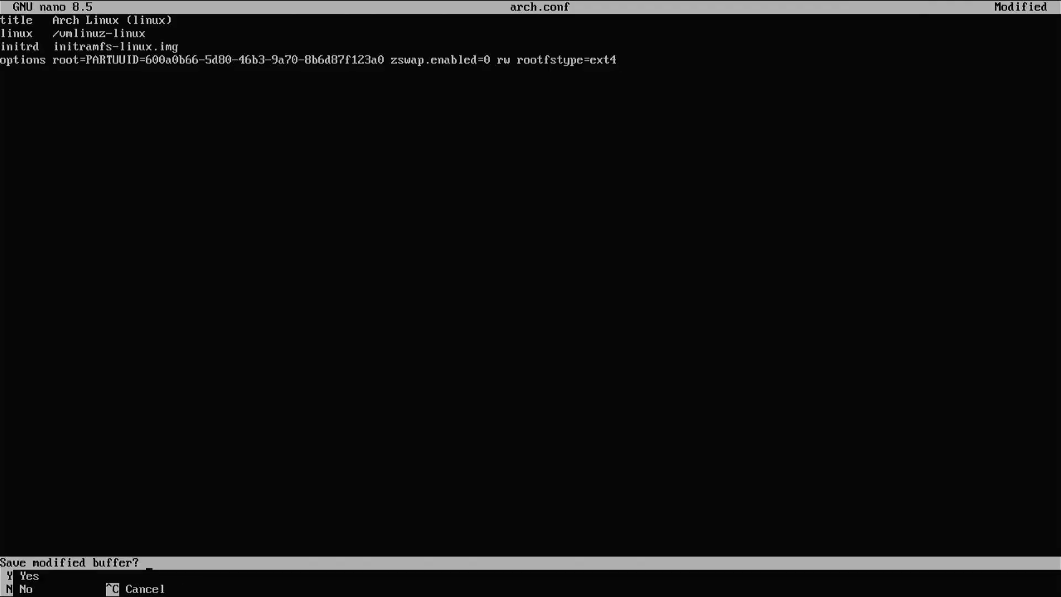
pyautogui.press('y')
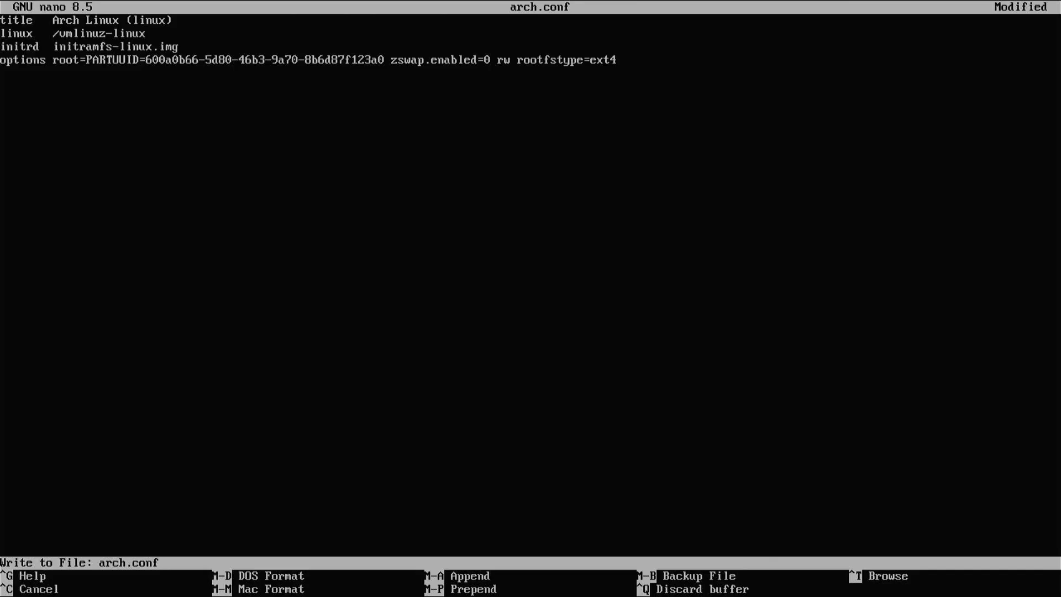
pyautogui.press('Return')
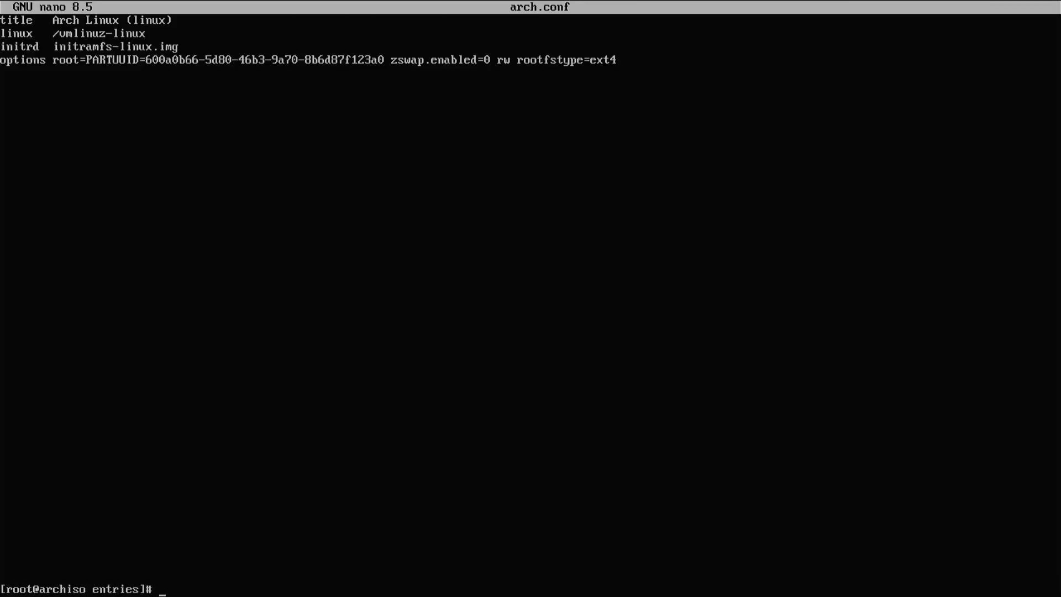
# List the entries folder with ls -al, then go up to the loader folder and list its contents
pyautogui.write('ls -al')
pyautogui.press('Return')
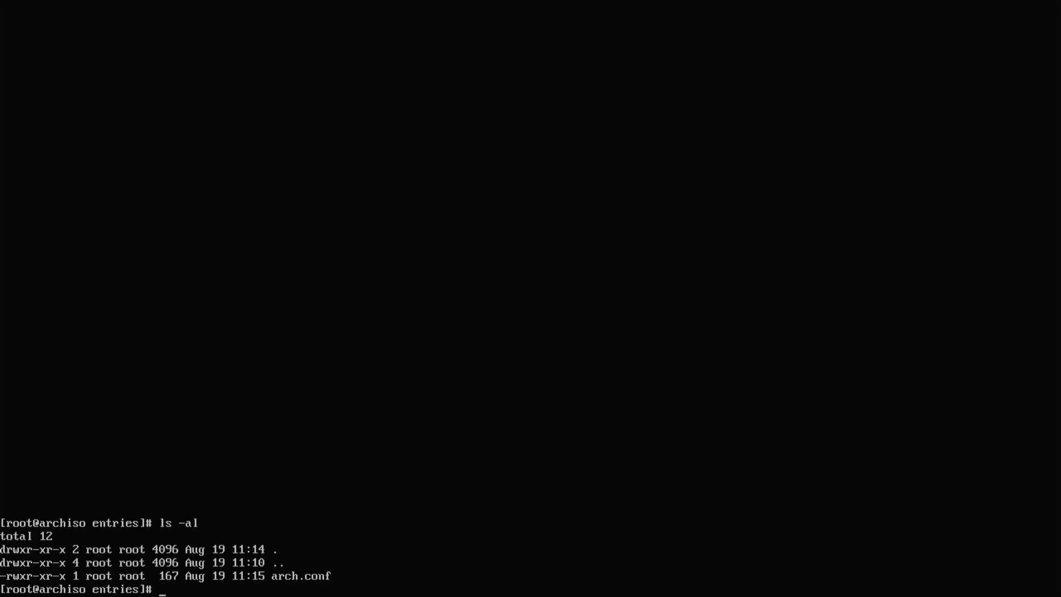
pyautogui.write('cd ..')
pyautogui.press('Return')
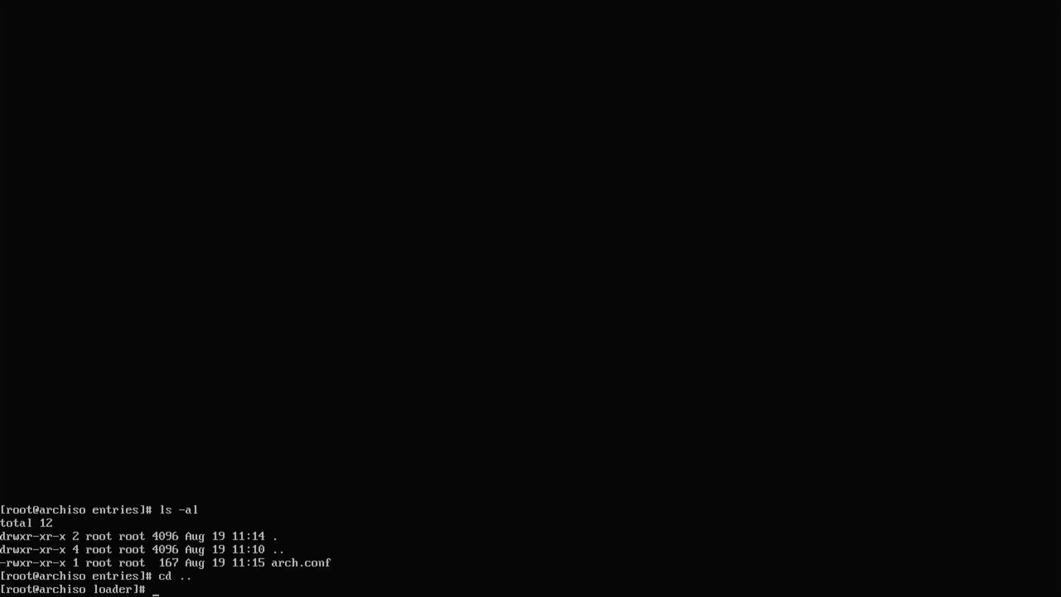
pyautogui.write('ls -al')
pyautogui.press('Return')
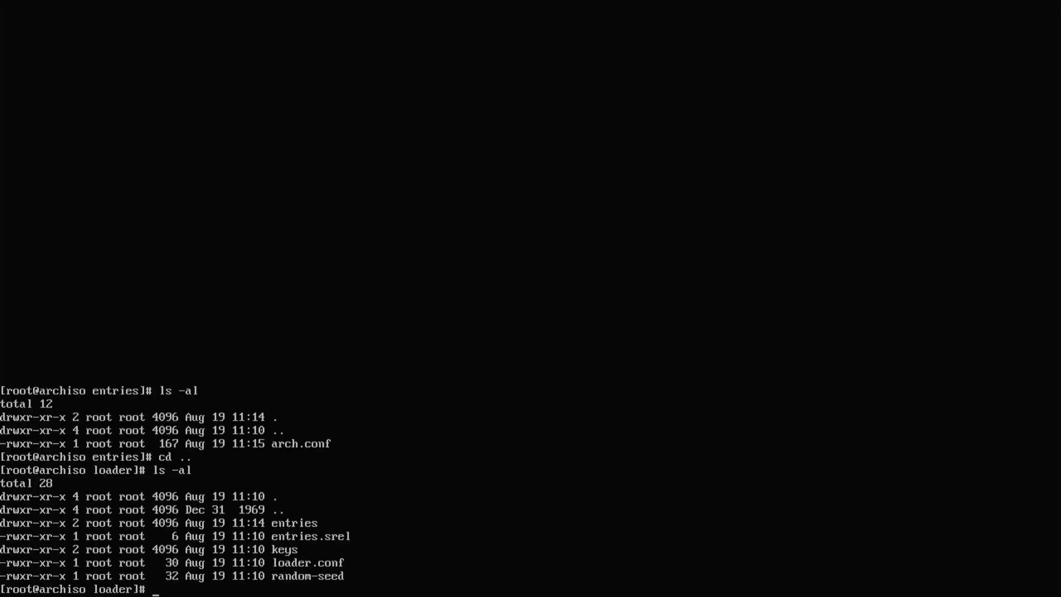
# Open loader.conf in nano, uncomment the "timeout 3" line, and save the file
pyautogui.write('nano loa')
pyautogui.press('Tab')
pyautogui.press('Return')
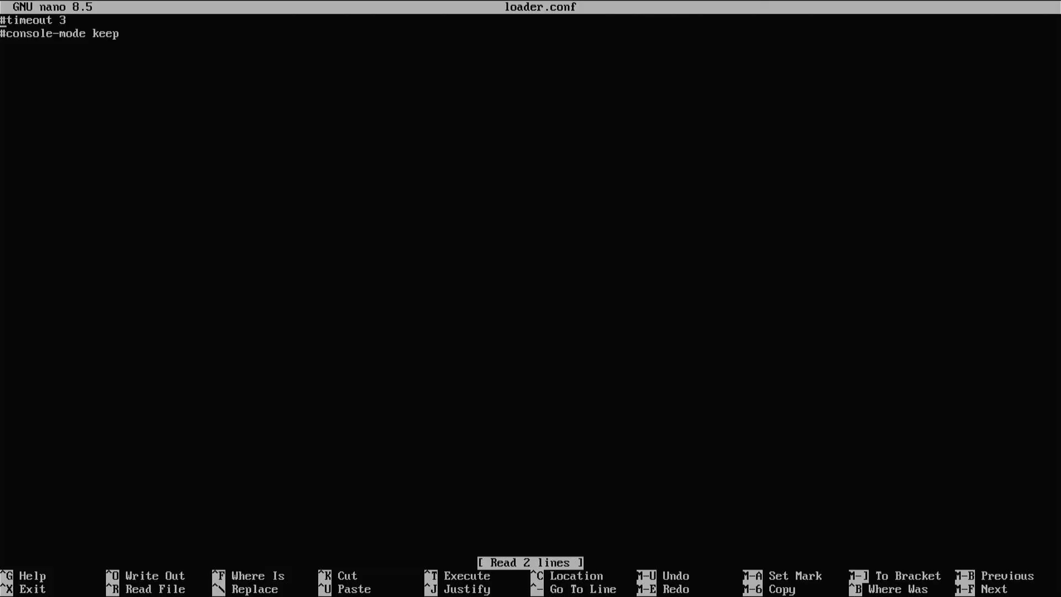
pyautogui.press('Right')
pyautogui.press('BackSpace')
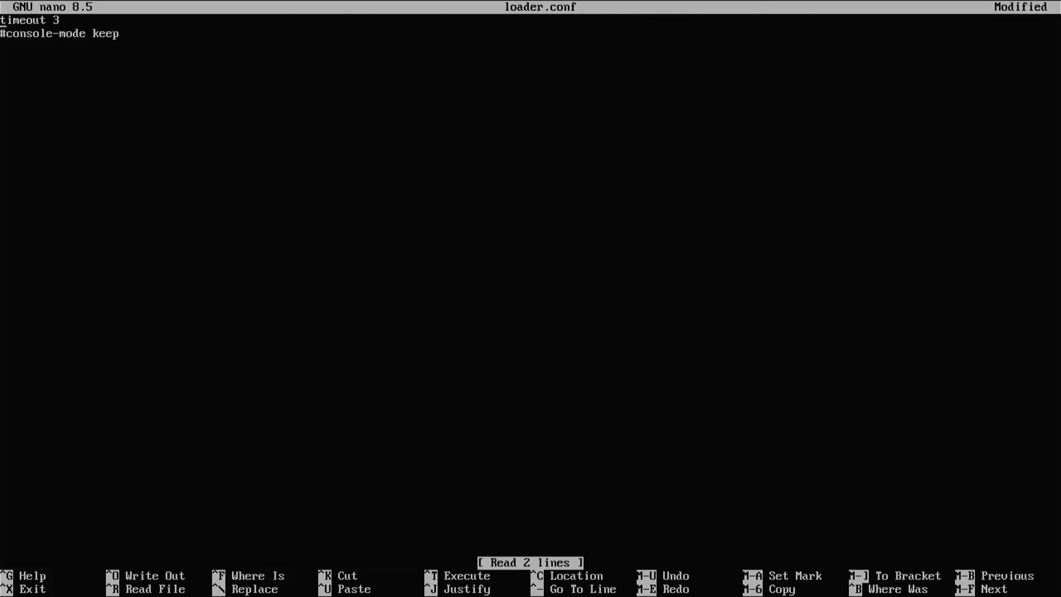
pyautogui.hotkey('ctrl', 'x')
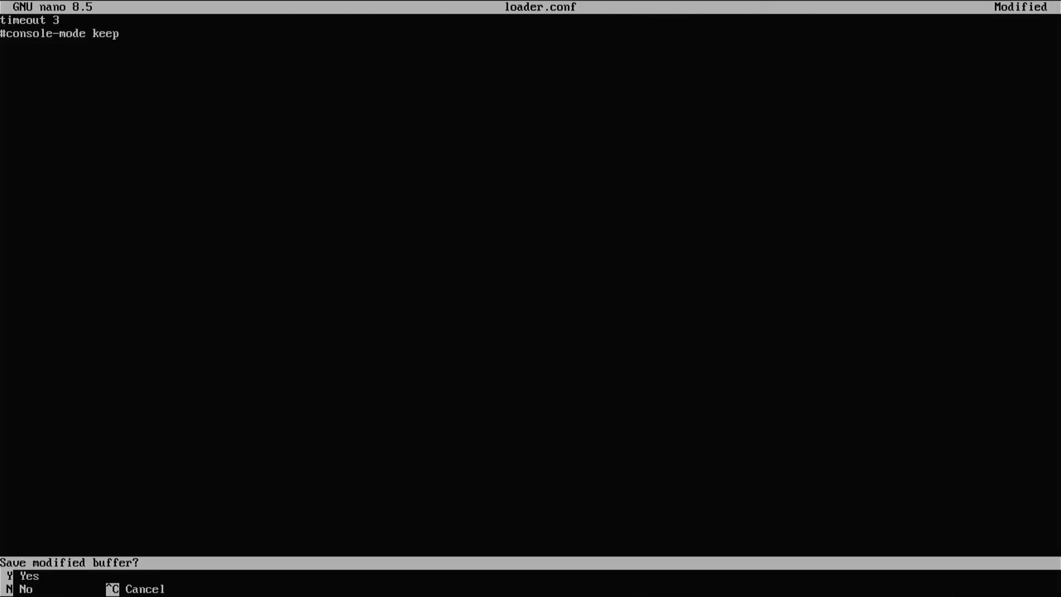
pyautogui.press('y')
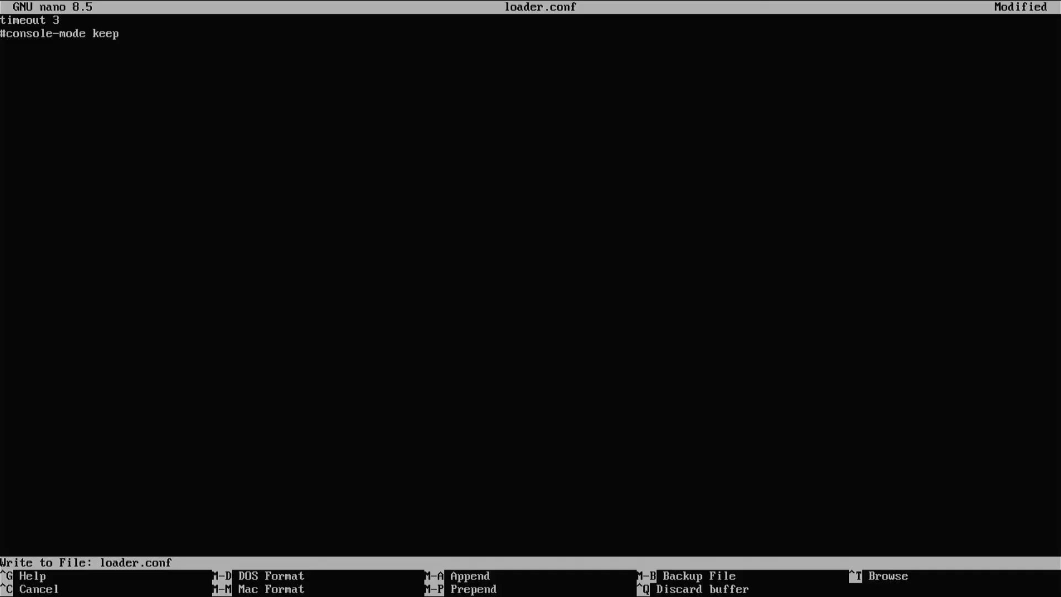
pyautogui.press('Return')
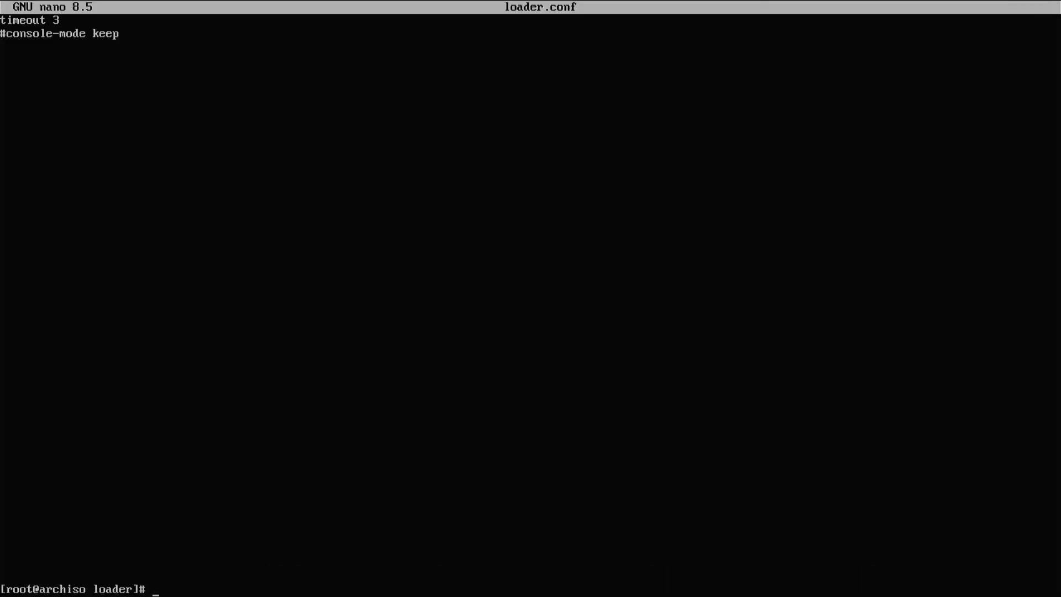
# Exit the chroot and, in the firmware setup, move UEFI OS ahead of Windows Boot Manager in the boot order
pyautogui.write('exit')
pyautogui.press('Return')
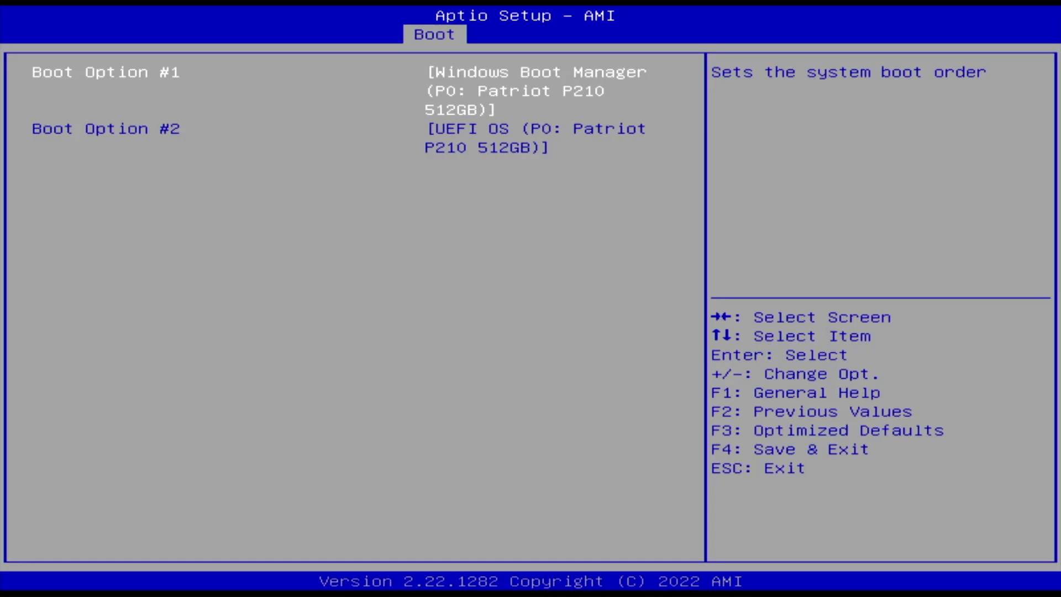
pyautogui.press('+')
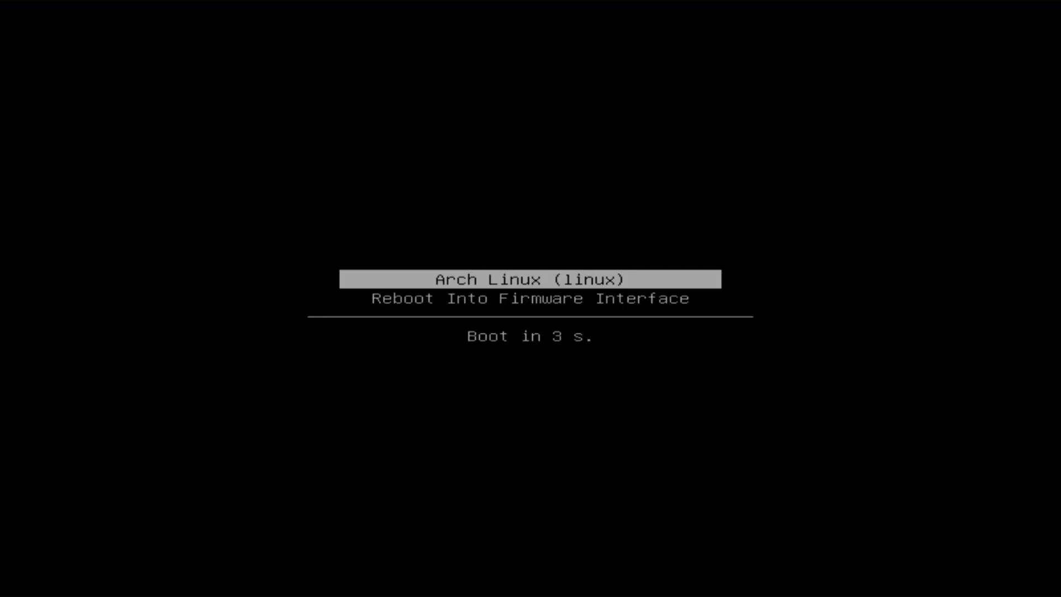
# Stop the boot menu countdown and boot the Arch Linux (linux) entry
pyautogui.press('Up')
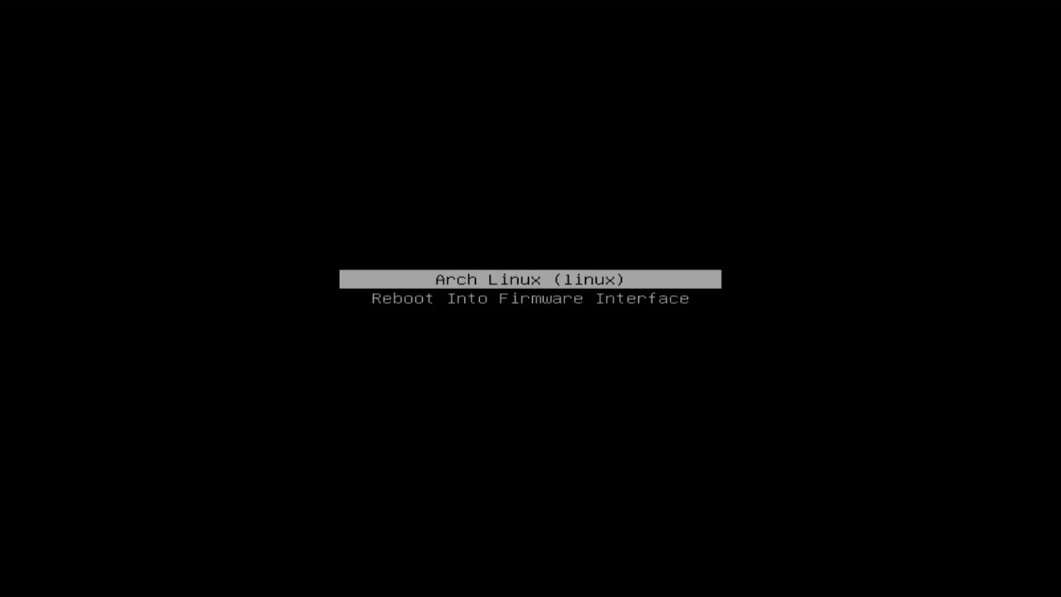
pyautogui.press('Down')
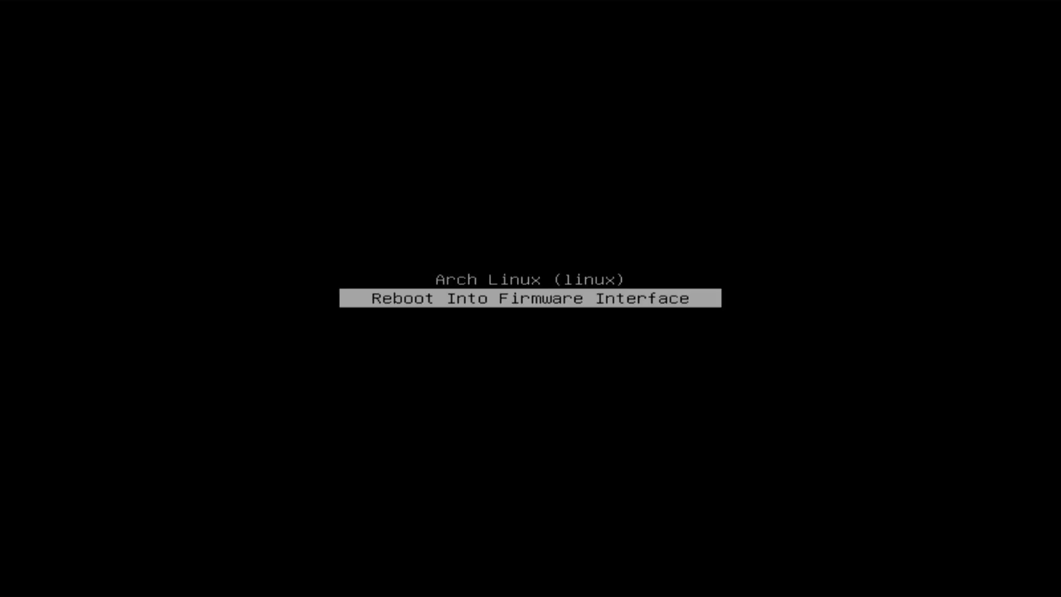
pyautogui.press('Up')
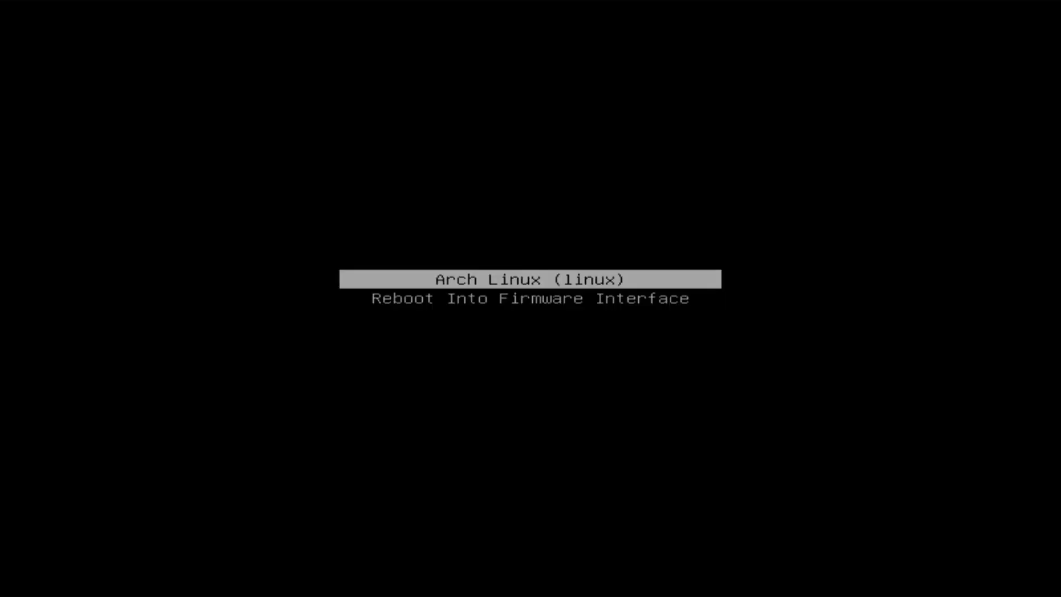
pyautogui.press('Return')
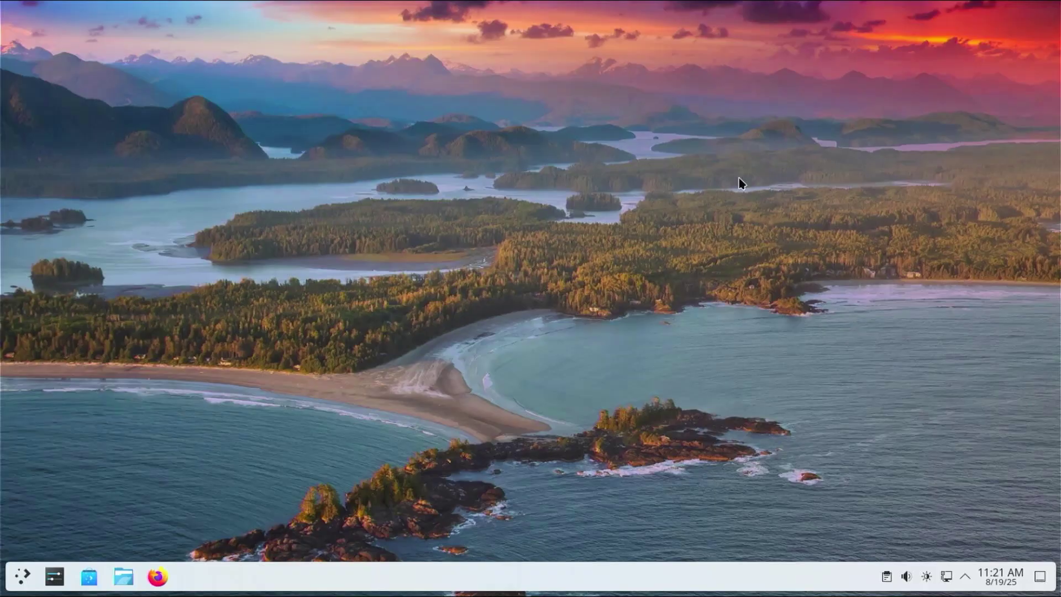
# Open the Konsole terminal and switch to root with sudo su -, entering the account password
pyautogui.press('super')
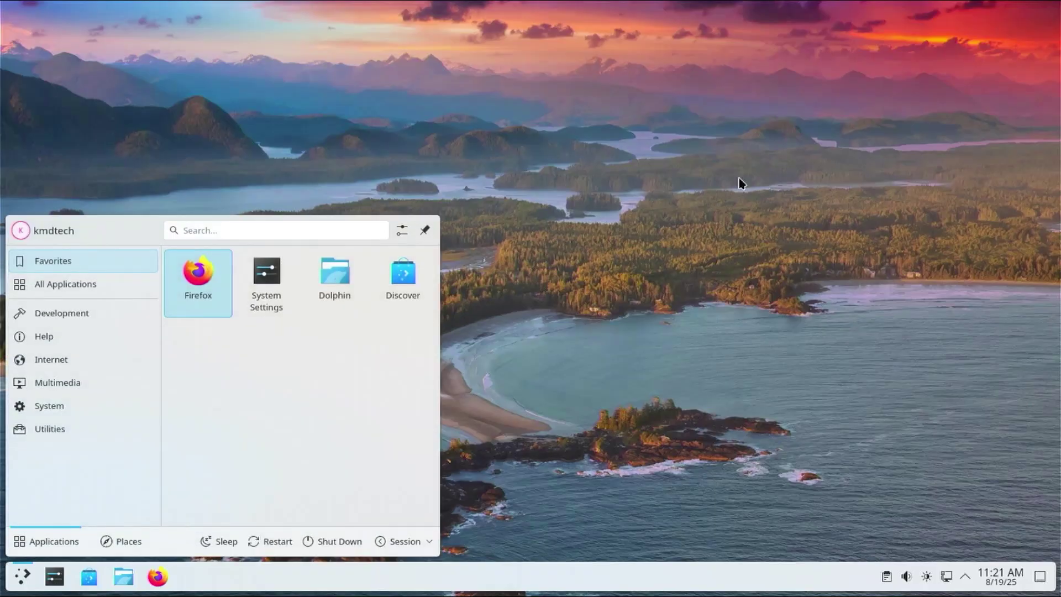
pyautogui.write('terminal')
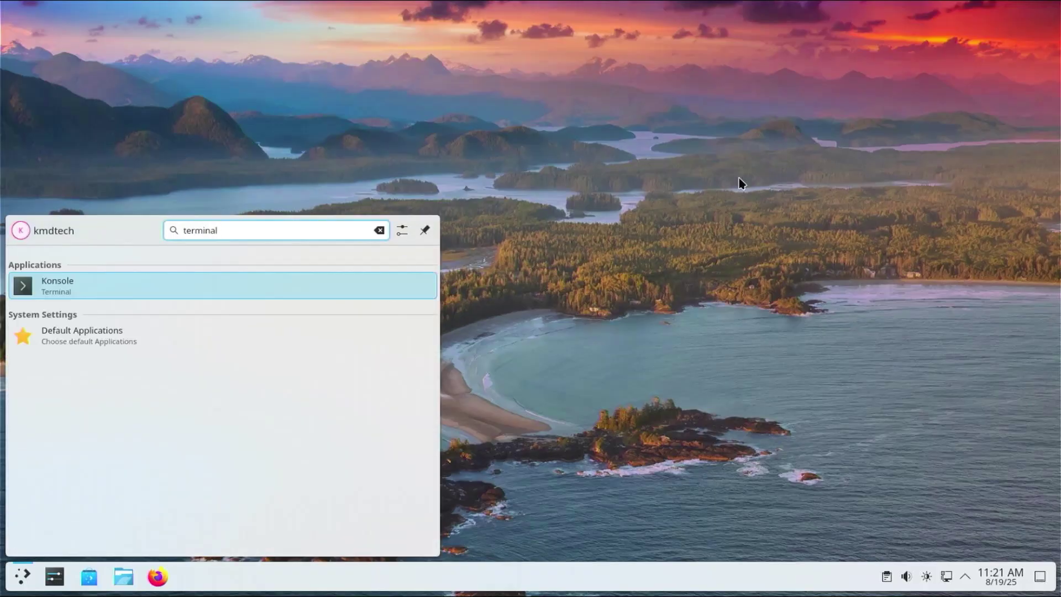
pyautogui.press('Return')
pyautogui.write('sudo su')
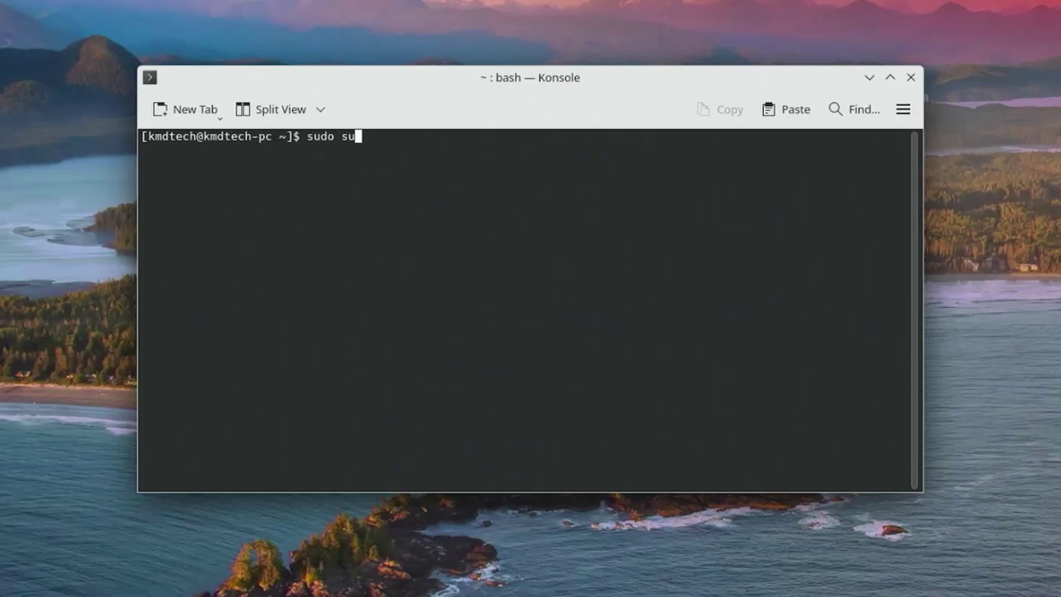
pyautogui.write(' -')
pyautogui.press('Return')
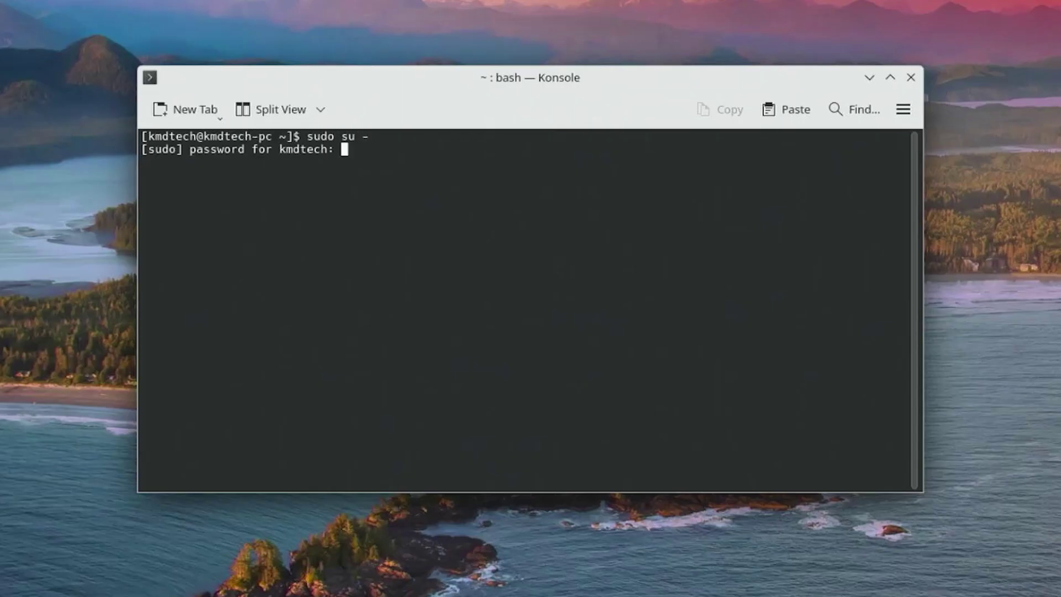
pyautogui.press('Return')
# Change to /boot/loader/entries and list its contents with ls -al
pyautogui.write('cd /boot')
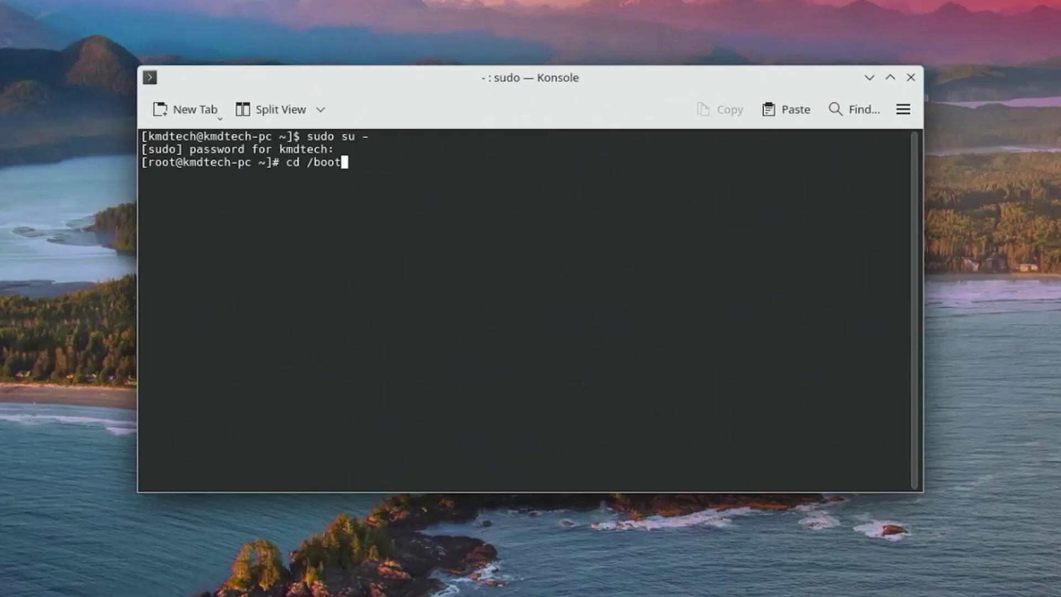
pyautogui.write('/loa')
pyautogui.press('Tab')
pyautogui.write('en')
pyautogui.press('Tab')
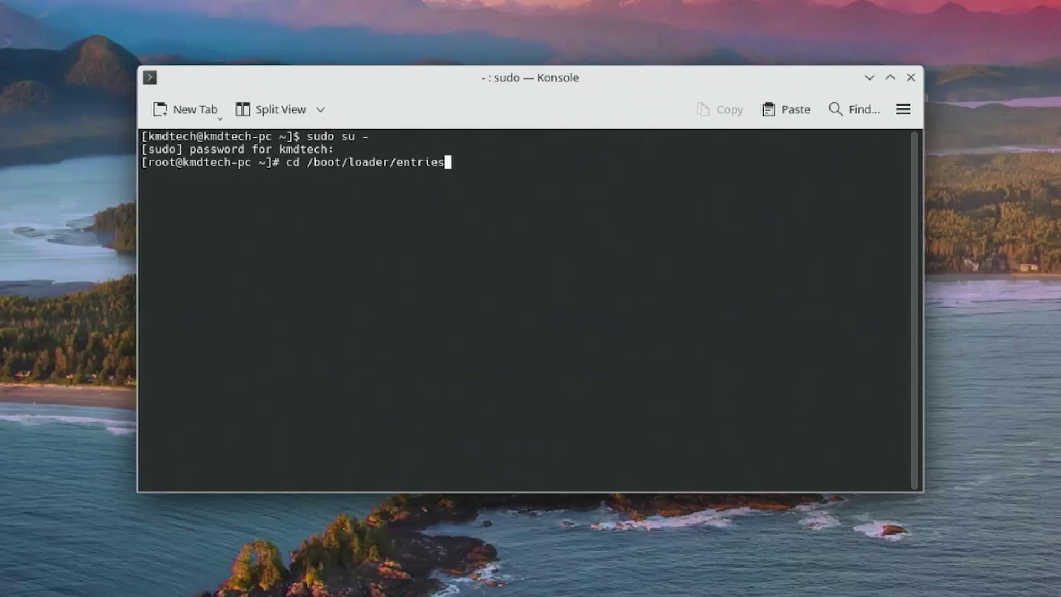
pyautogui.press('Return')
pyautogui.write('ls -al')
pyautogui.press('Return')
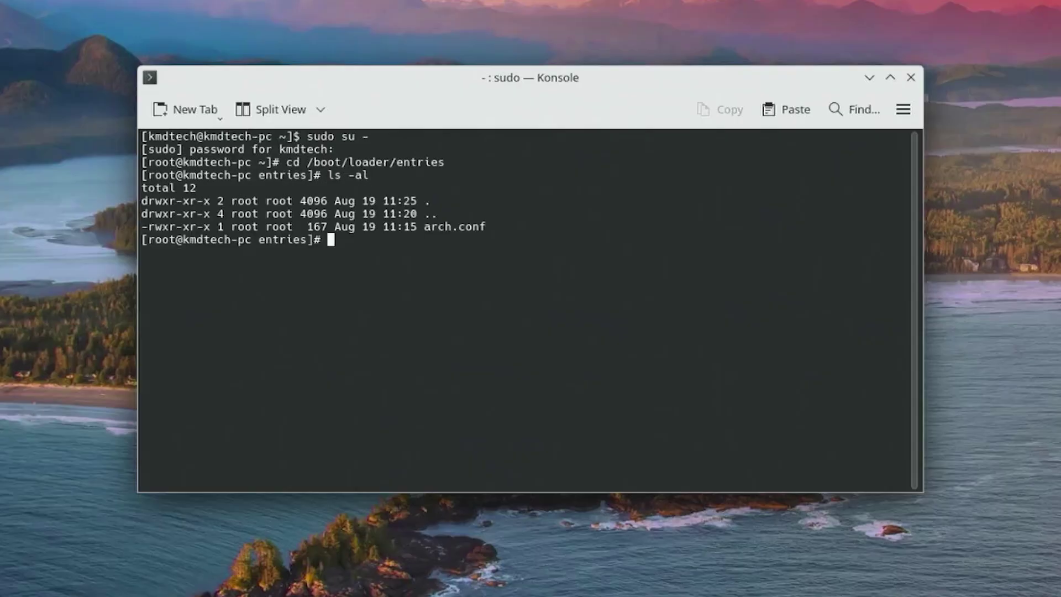
# Copy arch.conf to arch-fallback.conf in the entries directory using cp
pyautogui.write('cp arch.co')
pyautogui.press('Tab')
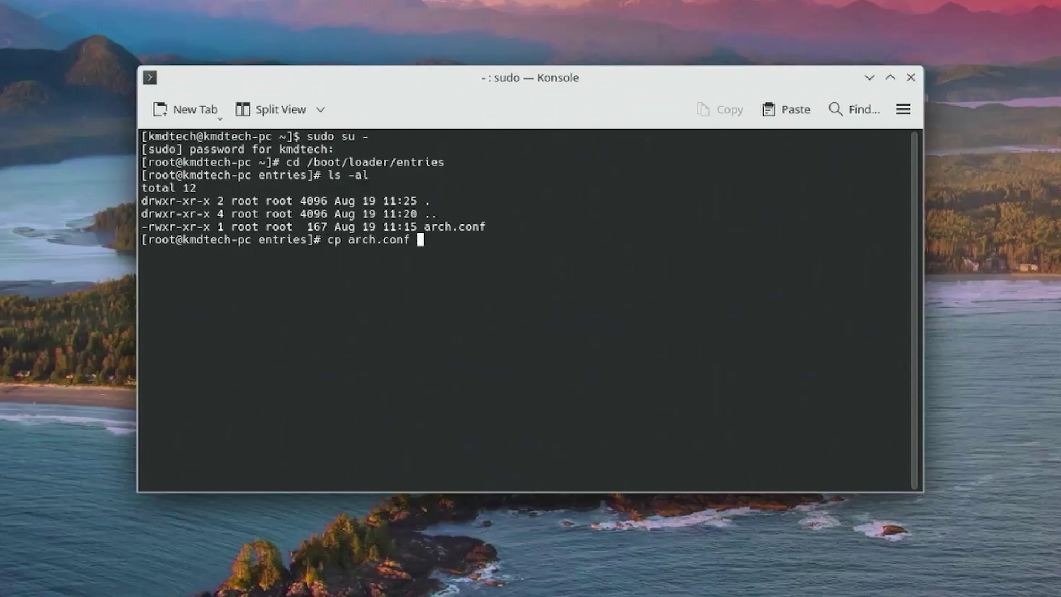
pyautogui.write('arch-fallback.con')
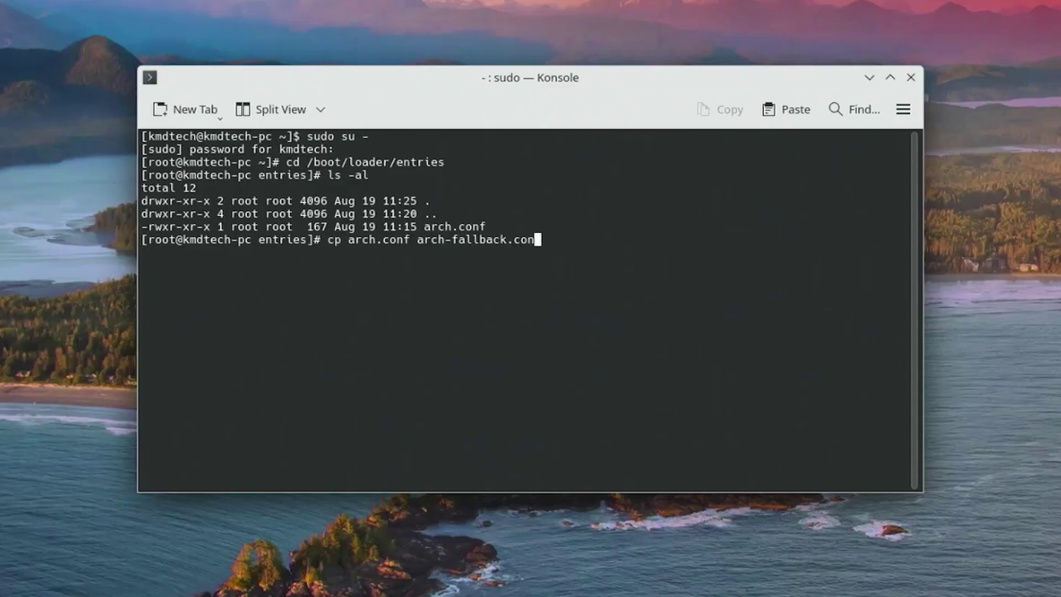
pyautogui.write('f')
pyautogui.press('Return')
# Open arch-fallback.conf in nano and change its title to Arch Linux (linux-fallback)
pyautogui.write('nan')
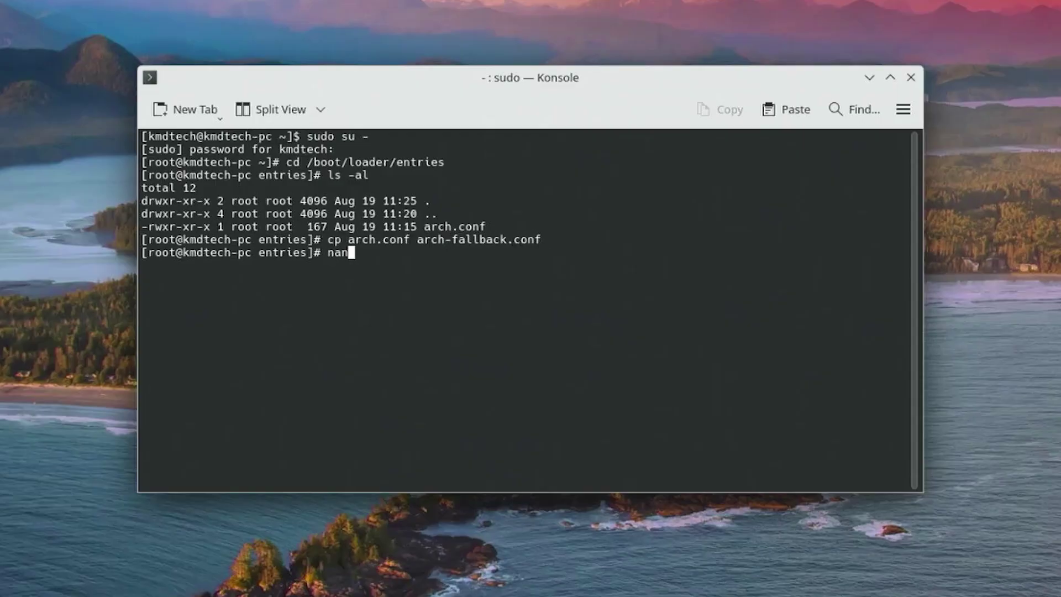
pyautogui.write('o arch-f')
pyautogui.press('Tab')
pyautogui.press('Return')
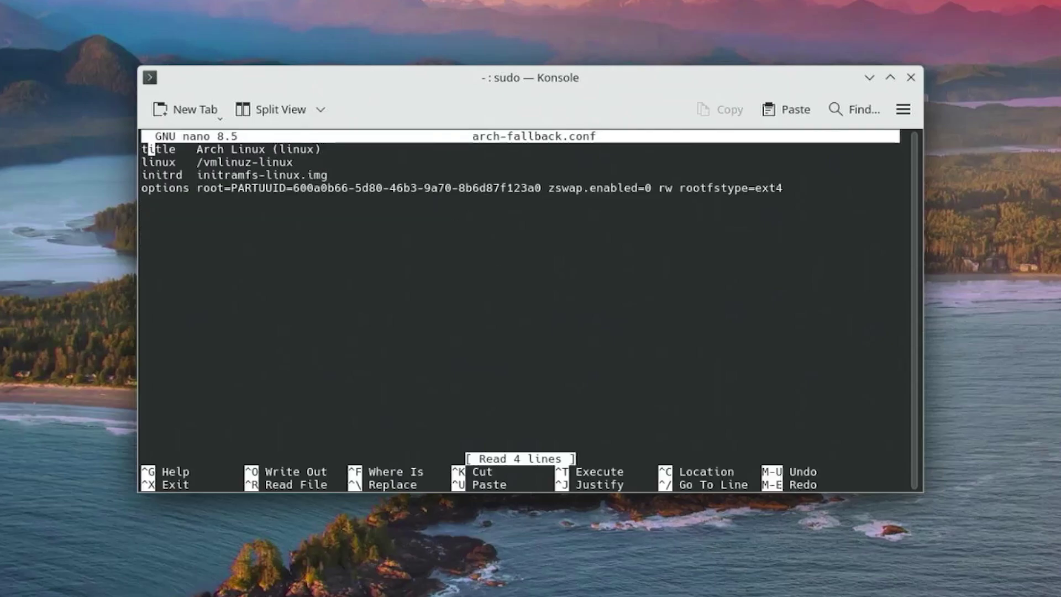
pyautogui.press('Right')
pyautogui.hotkey('ctrl', 'Right')
pyautogui.hotkey('ctrl', 'Right')
pyautogui.hotkey('ctrl', 'Right')
pyautogui.press('Right')
pyautogui.press('Right')
pyautogui.press('Right')
pyautogui.press('Right')
pyautogui.press('Right')
pyautogui.write('-fallback')
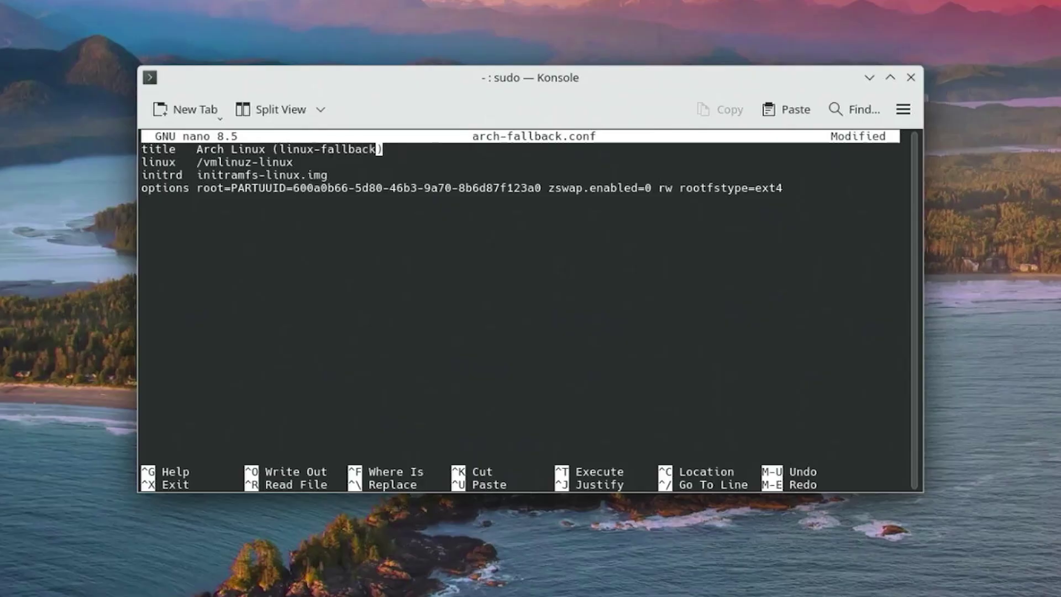
# Place the cursor before .img on the initrd line and locate the fallback initramfs image in the boot folder in Dolphin
pyautogui.press('Down')
pyautogui.press('Down')
pyautogui.press('Down')
pyautogui.press('Up')
pyautogui.press('Left')
pyautogui.press('Left')
pyautogui.press('Left')
pyautogui.press('Left')
pyautogui.press('super+e')
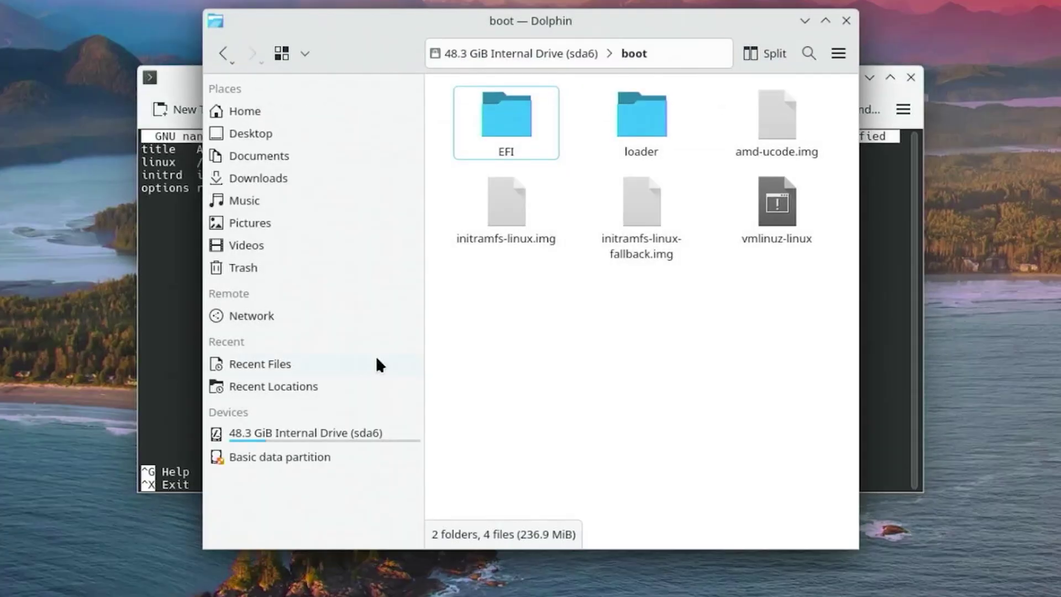
pyautogui.moveTo(601, 25); pyautogui.dragTo(889, 18)
pyautogui.click(930, 247)
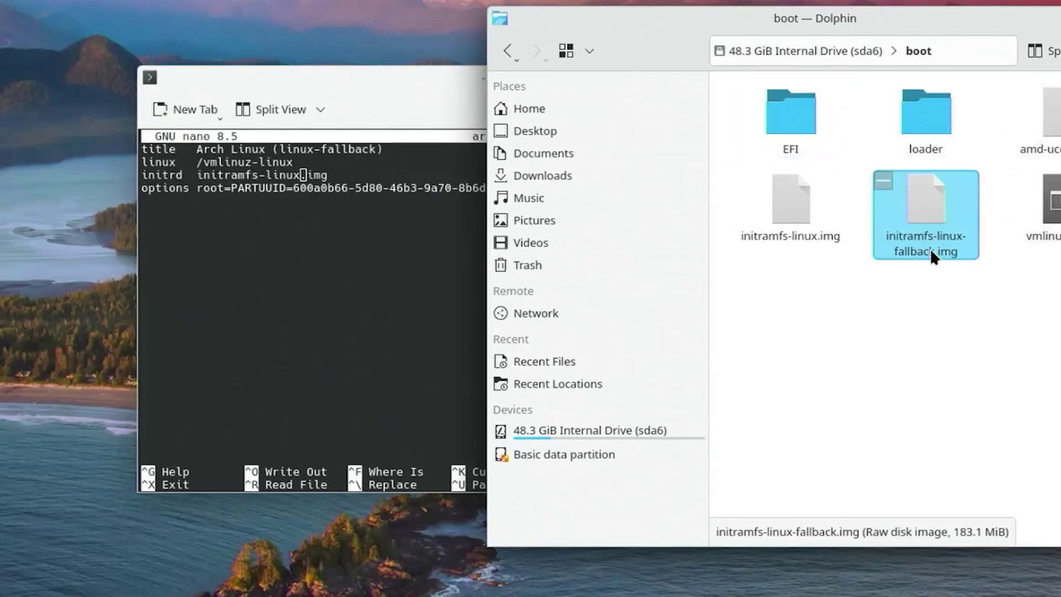
# Back in Konsole, change initrd to initramfs-linux-fallback.img, save arch-fallback.conf and list the entries with ls -al
pyautogui.click(367, 219)
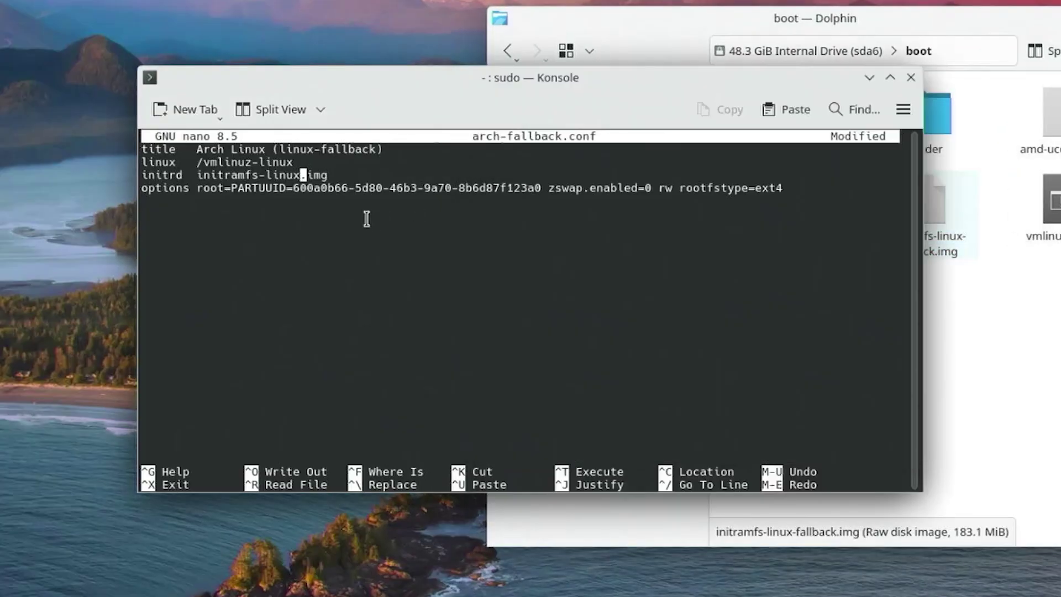
pyautogui.moveTo(496, 76); pyautogui.dragTo(451, 71)
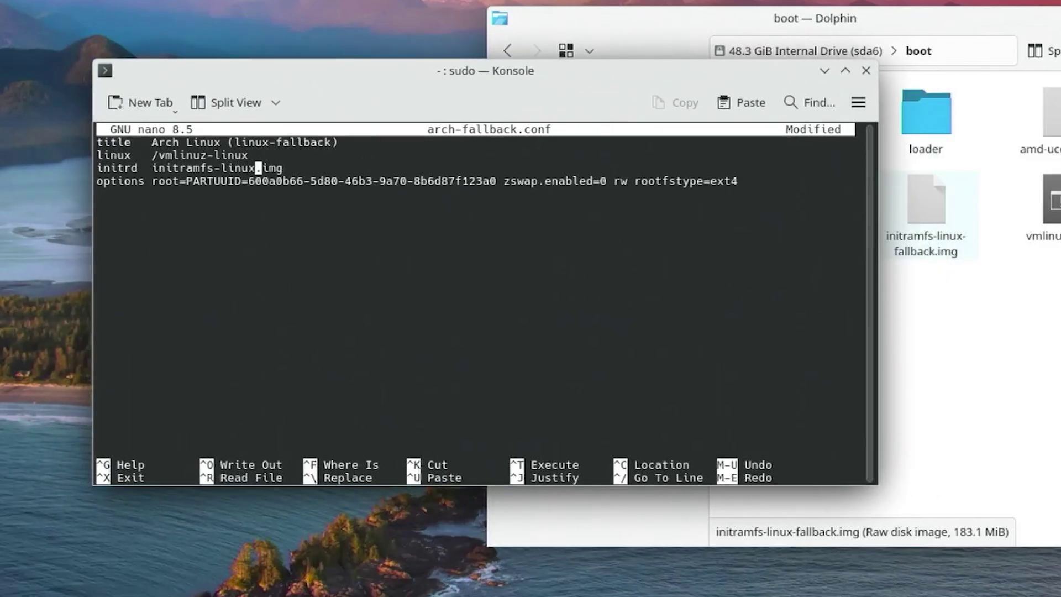
pyautogui.write('-fallback')
pyautogui.hotkey('ctrl', 'x')
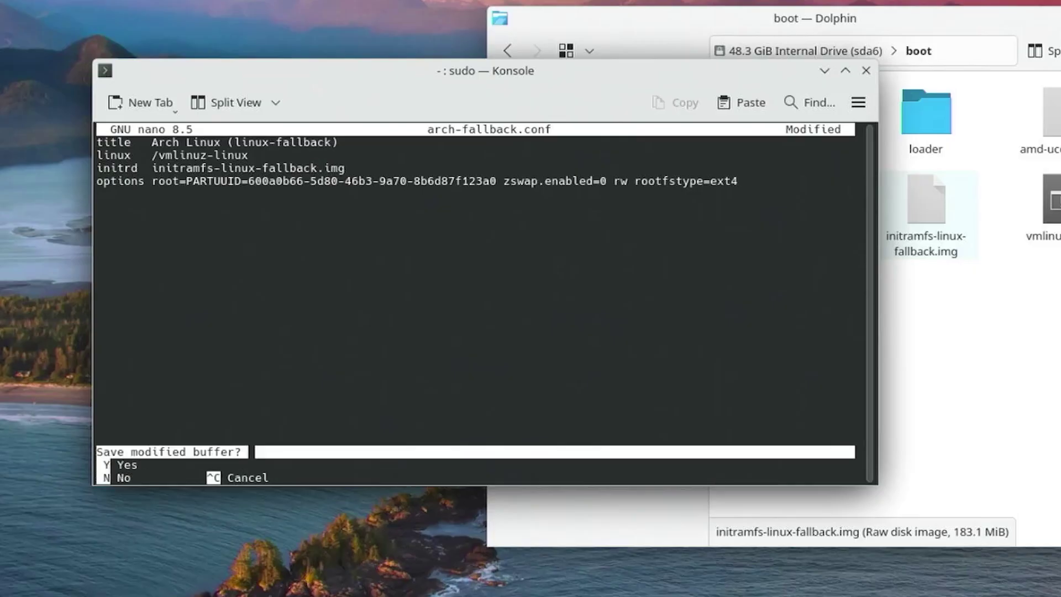
pyautogui.press('y')
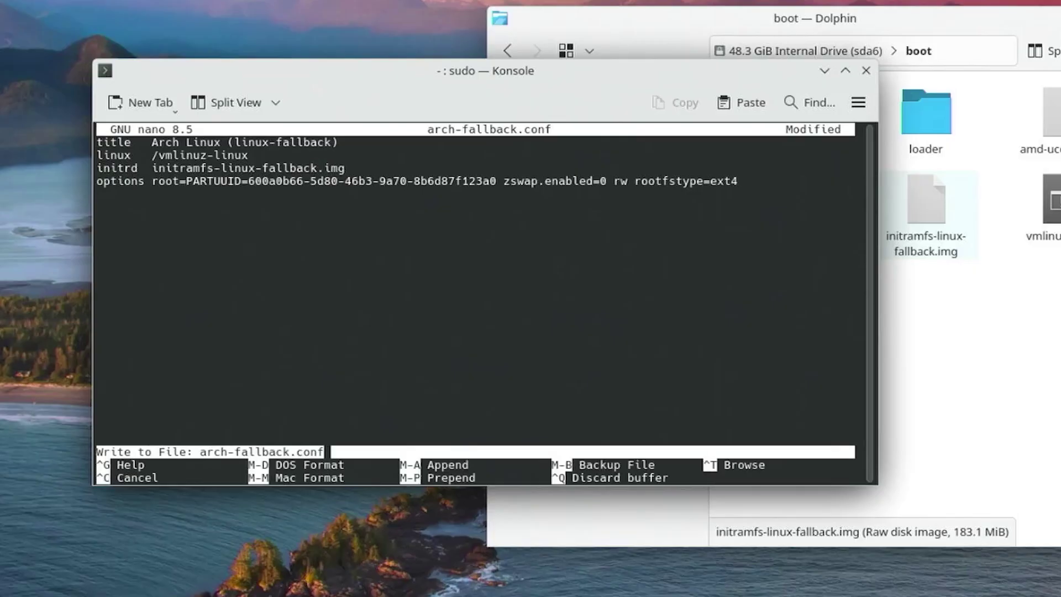
pyautogui.press('Return')
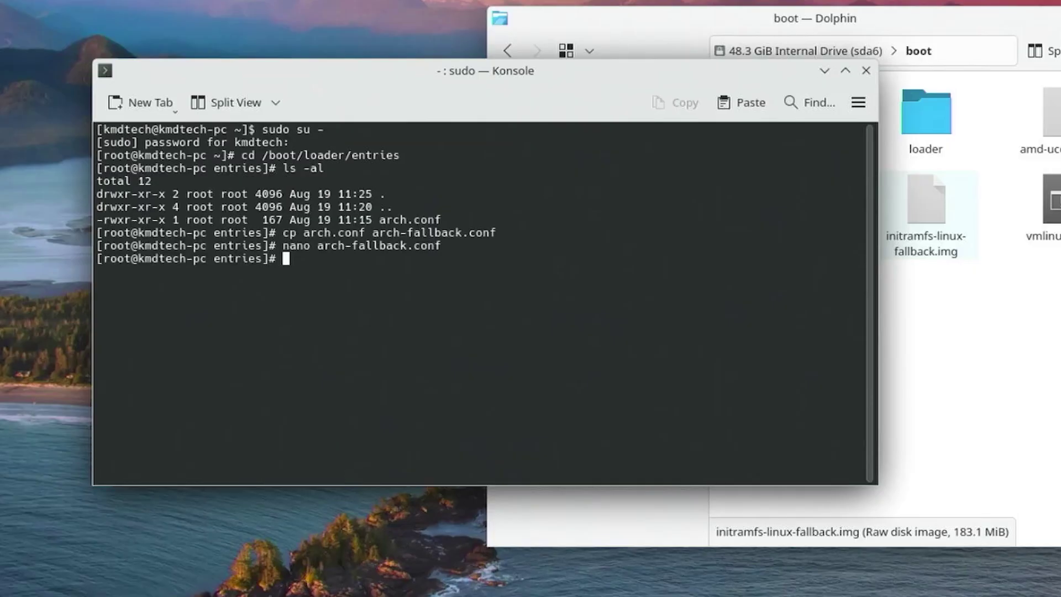
pyautogui.write('ls -al')
pyautogui.press('Return')
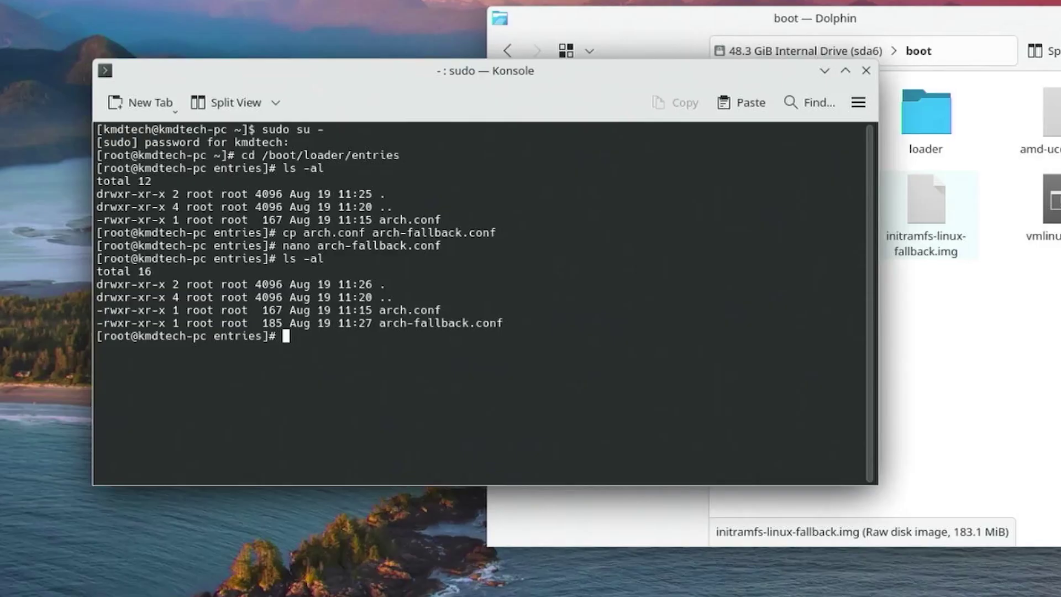
# Install the edk2-shell package with pacman -S and accept the installation
pyautogui.write('pacman -S edk2-she')
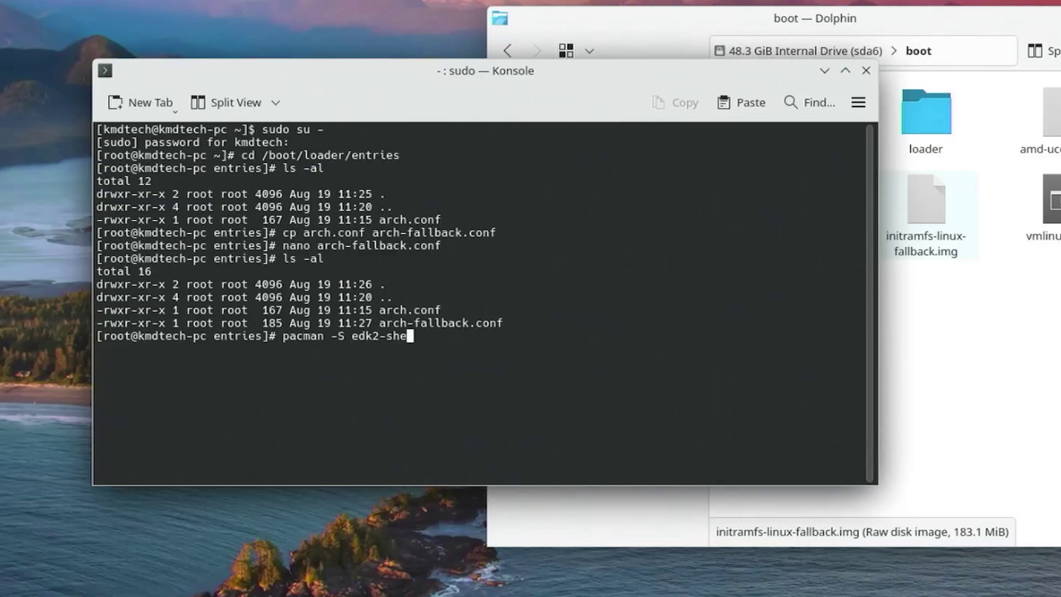
pyautogui.write('ll')
pyautogui.press('Return')
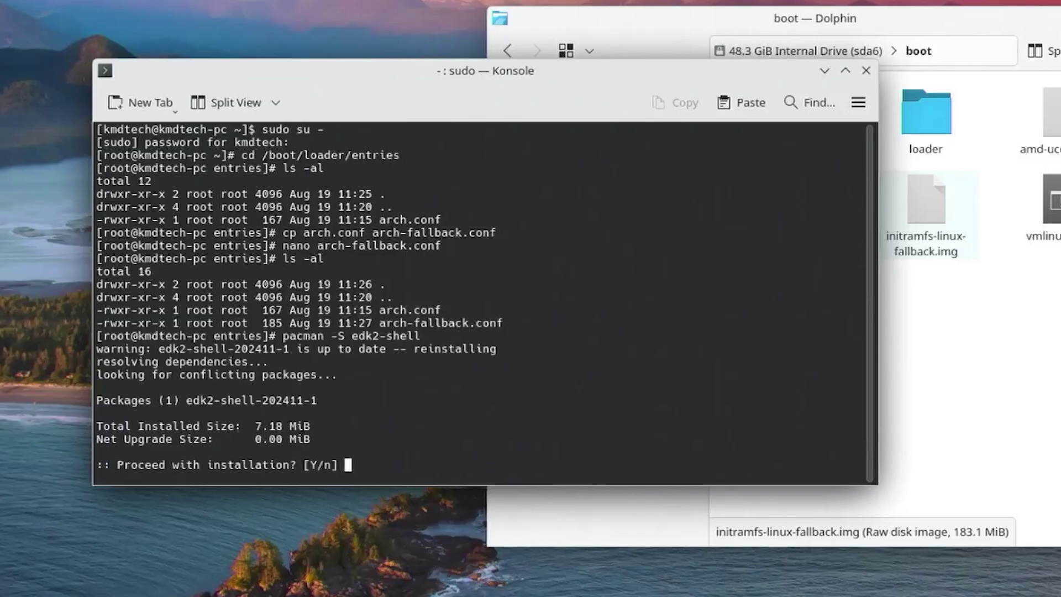
pyautogui.write('y')
pyautogui.press('Return')
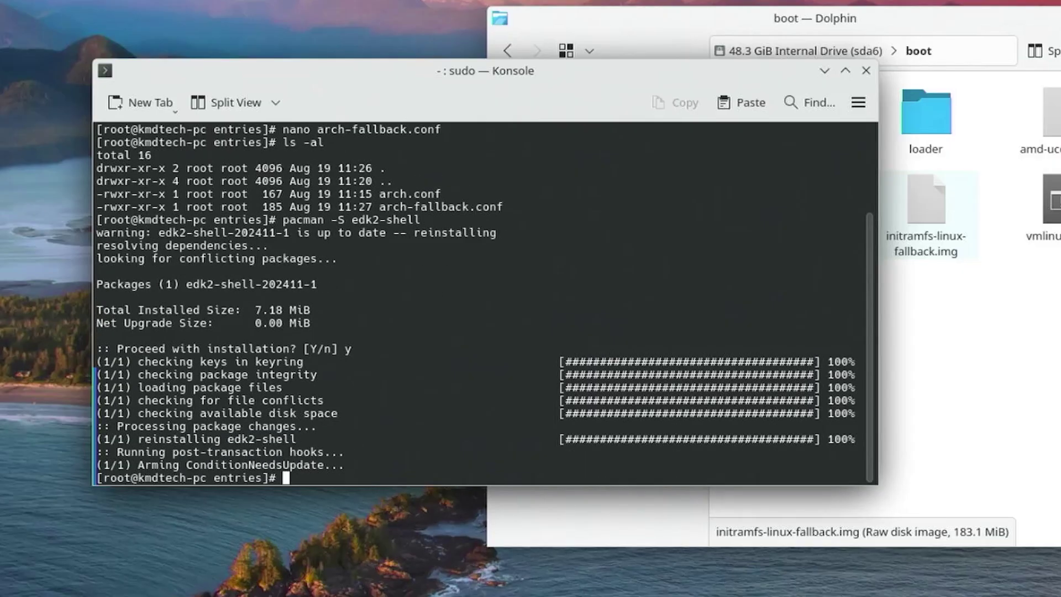
# Copy /usr/share/edk2-shell/x64/Shell.efi to /boot/efishellx64.efi
pyautogui.write('cp /usr/share/')
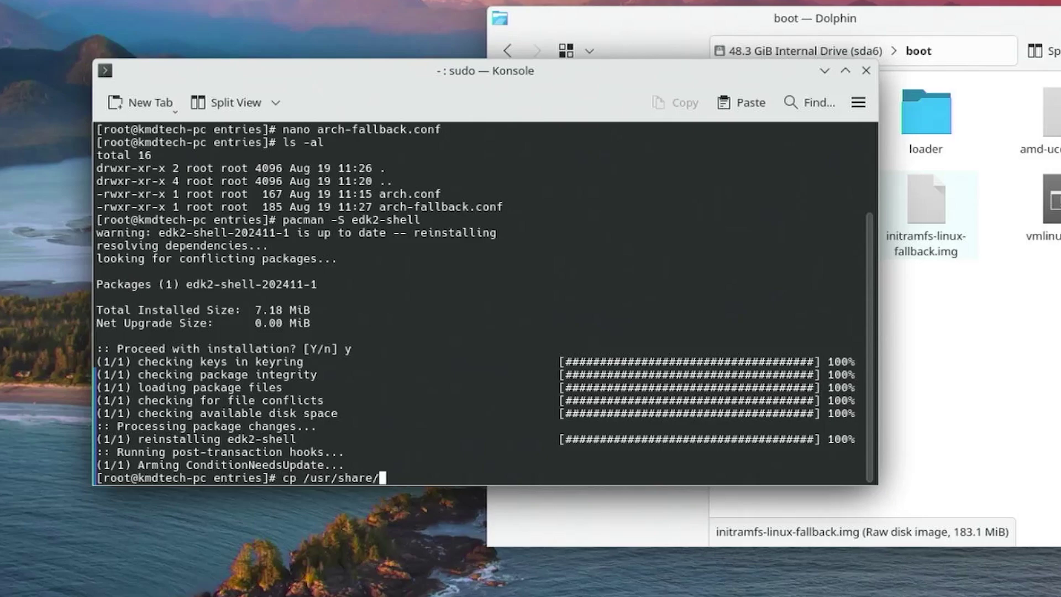
pyautogui.write('edk2-shell/')
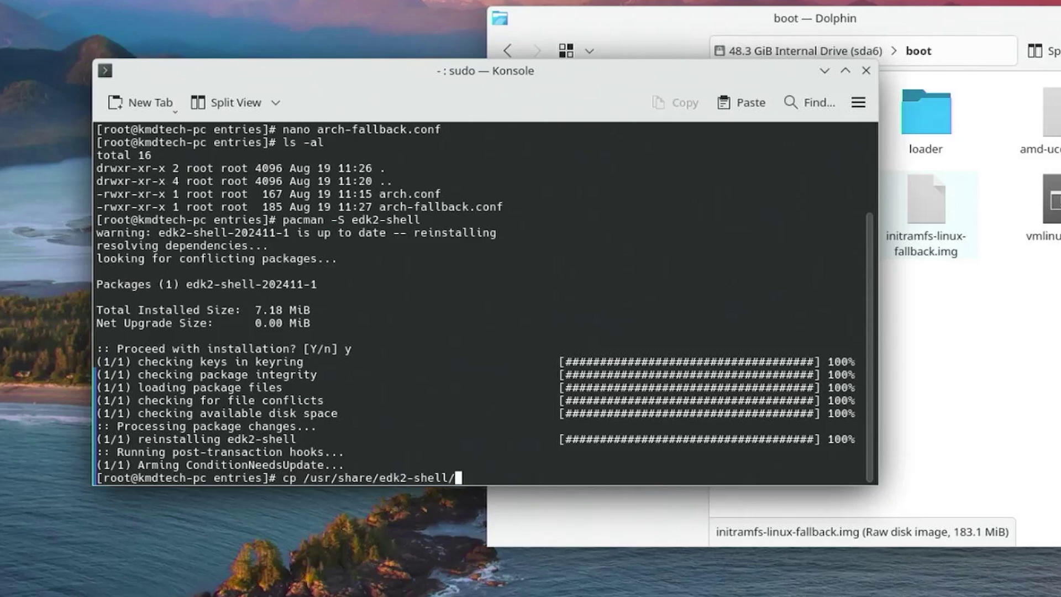
pyautogui.write('x64/Shell.efi ')
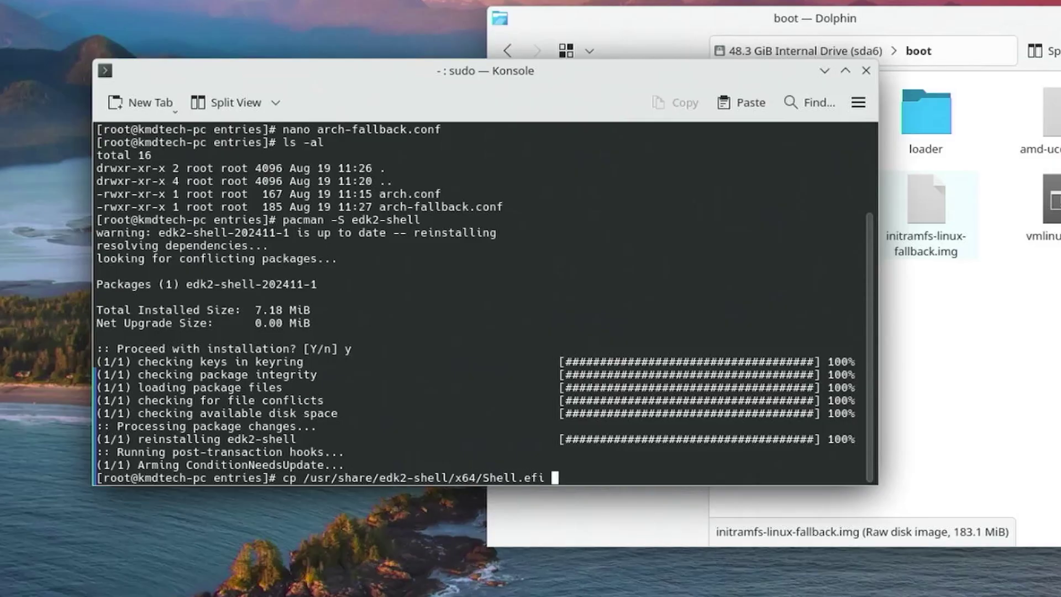
pyautogui.write('/boot/efishellx64.efi')
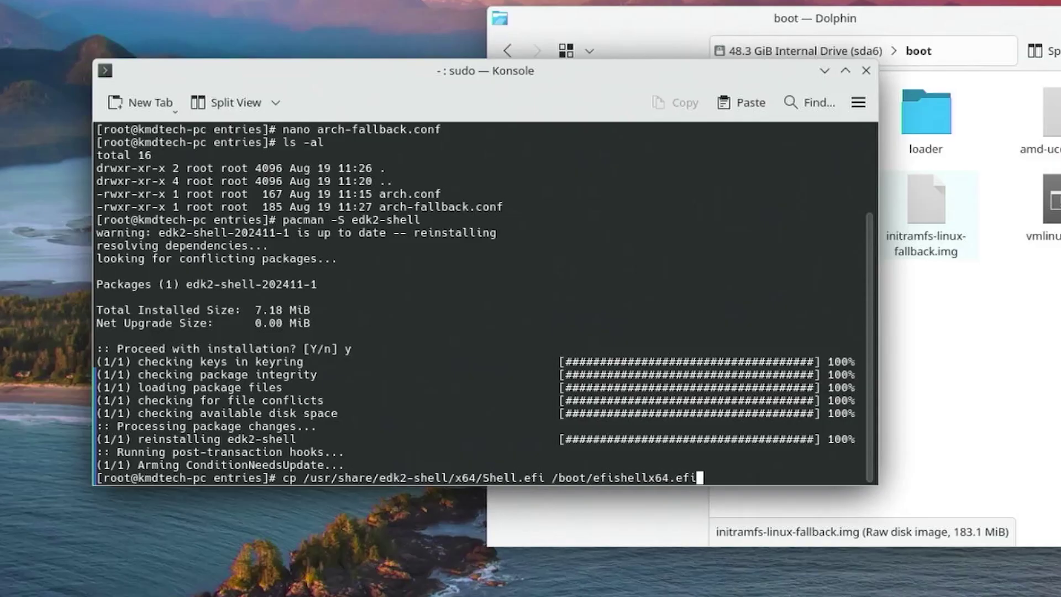
pyautogui.press('Return')
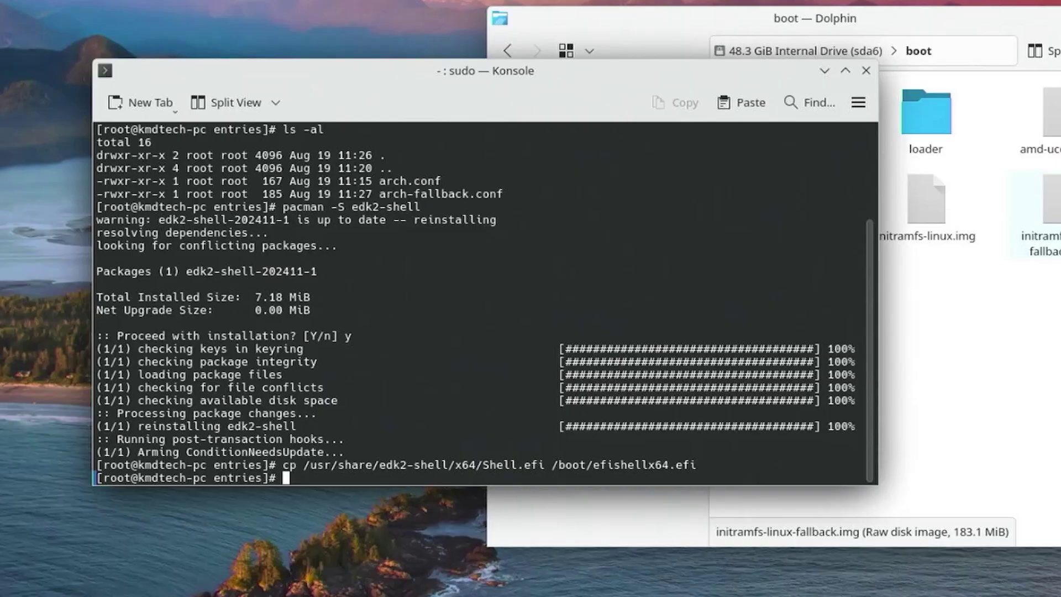
# Create efishellx64.conf in nano and enter the title line UEFI Shell x64
pyautogui.write('nano efishe')
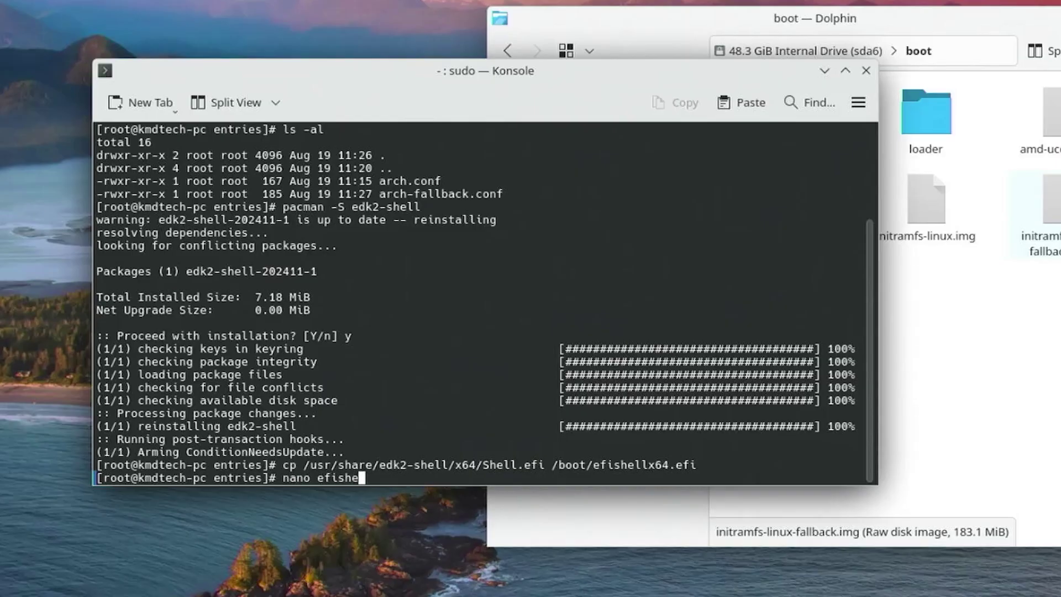
pyautogui.write('llx64.conf')
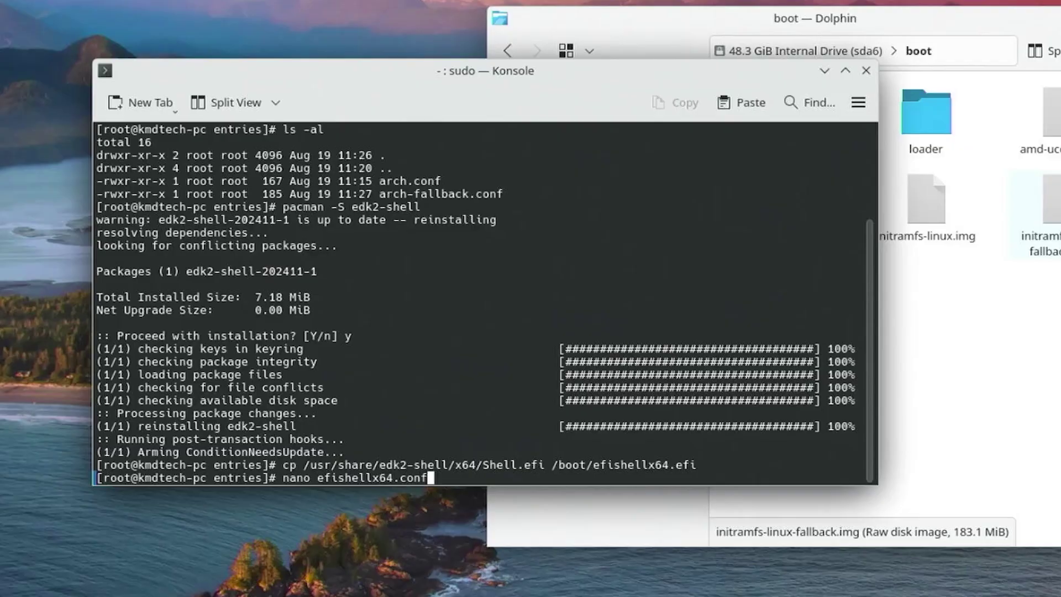
pyautogui.press('Return')
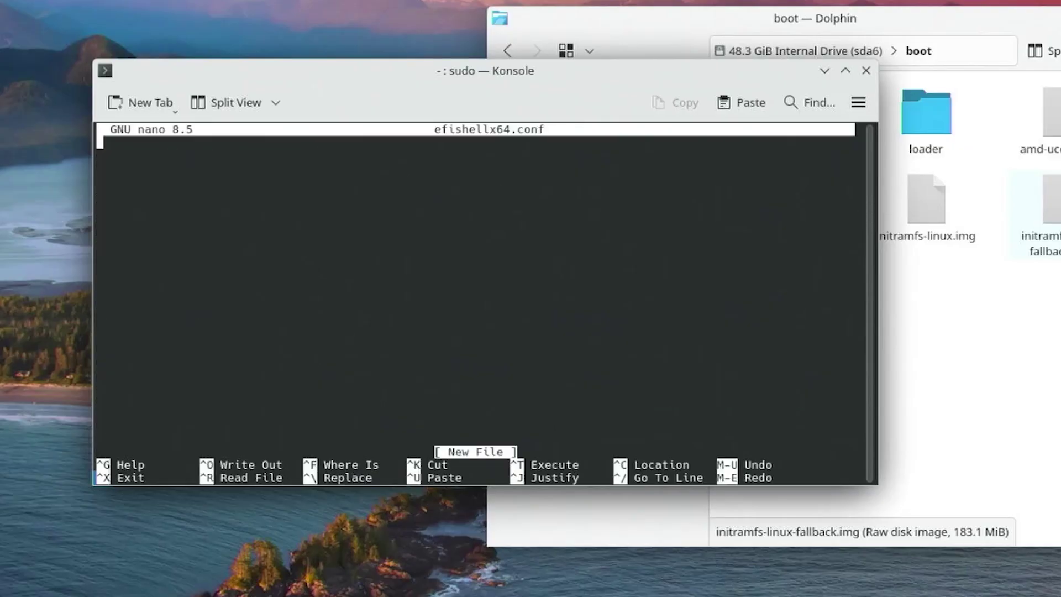
pyautogui.write('title')
pyautogui.press('Tab')
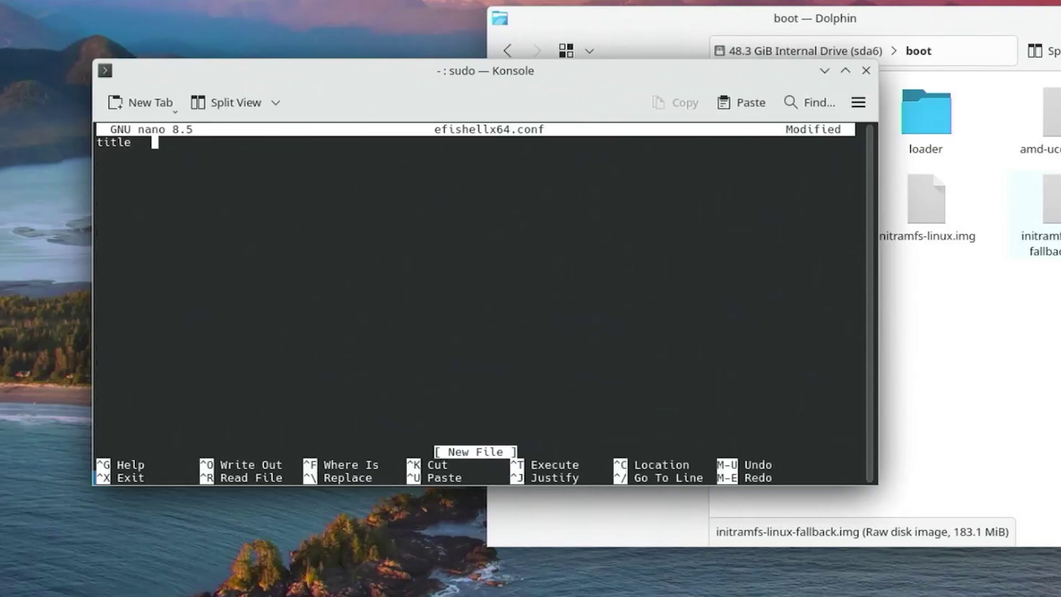
pyautogui.write('UEFI Shell')
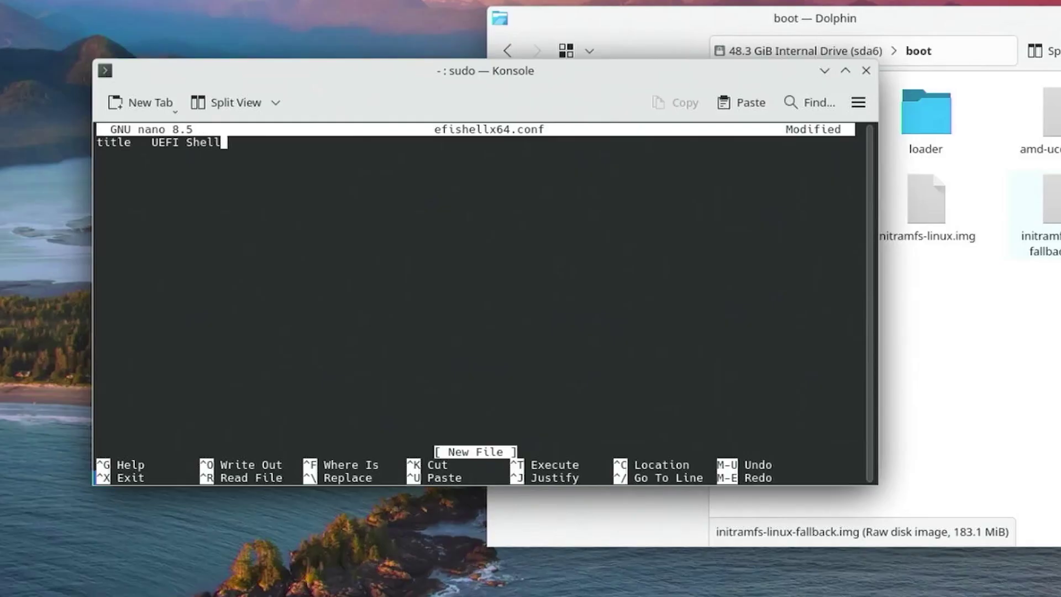
pyautogui.write(' x64')
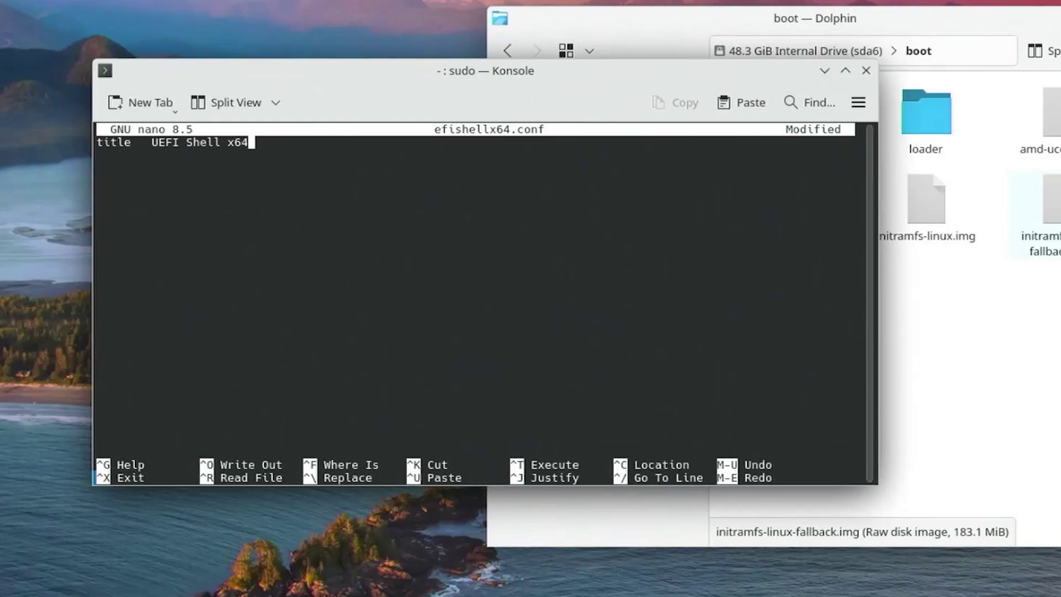
# Add an efi line with /efishellx64.efi, save efishellx64.conf and list the entries with ls -al
pyautogui.press('Return')
pyautogui.write('efi')
pyautogui.press('Tab')
pyautogui.write('/efishellx64.efi')
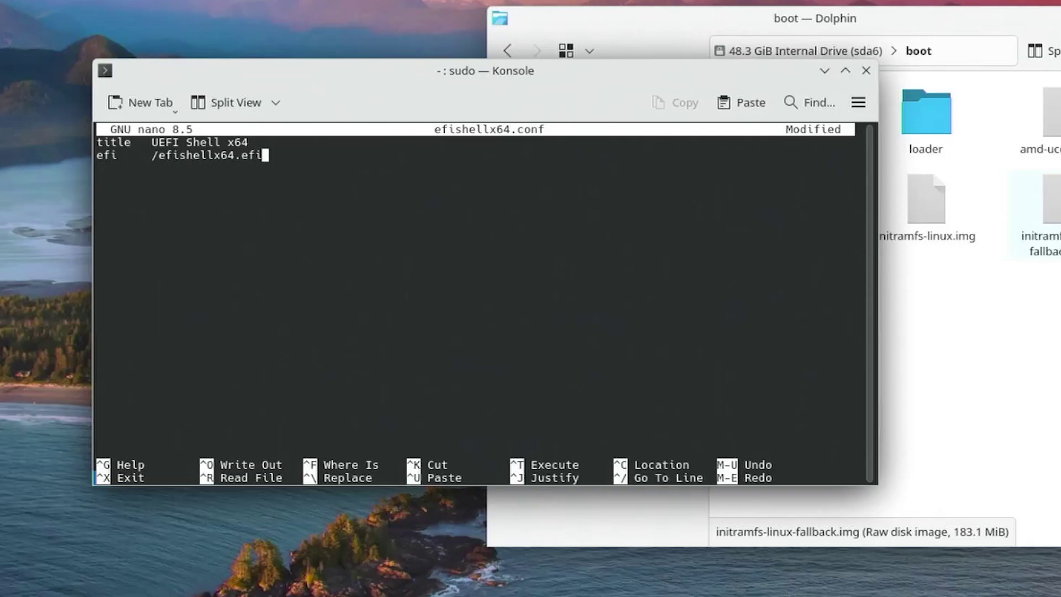
pyautogui.hotkey('ctrl', 'x')
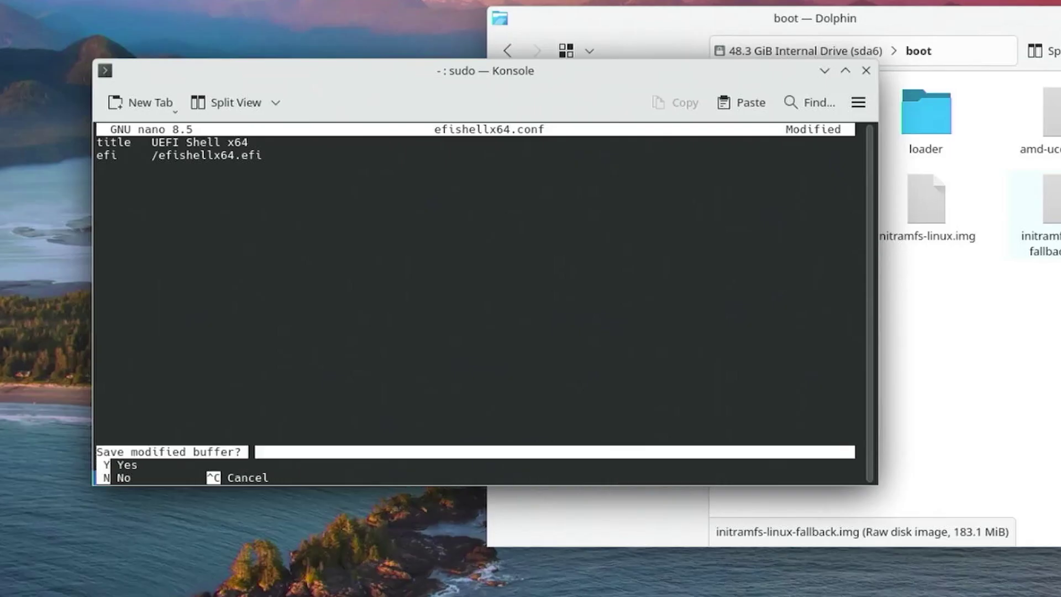
pyautogui.press('y')
pyautogui.press('Return')
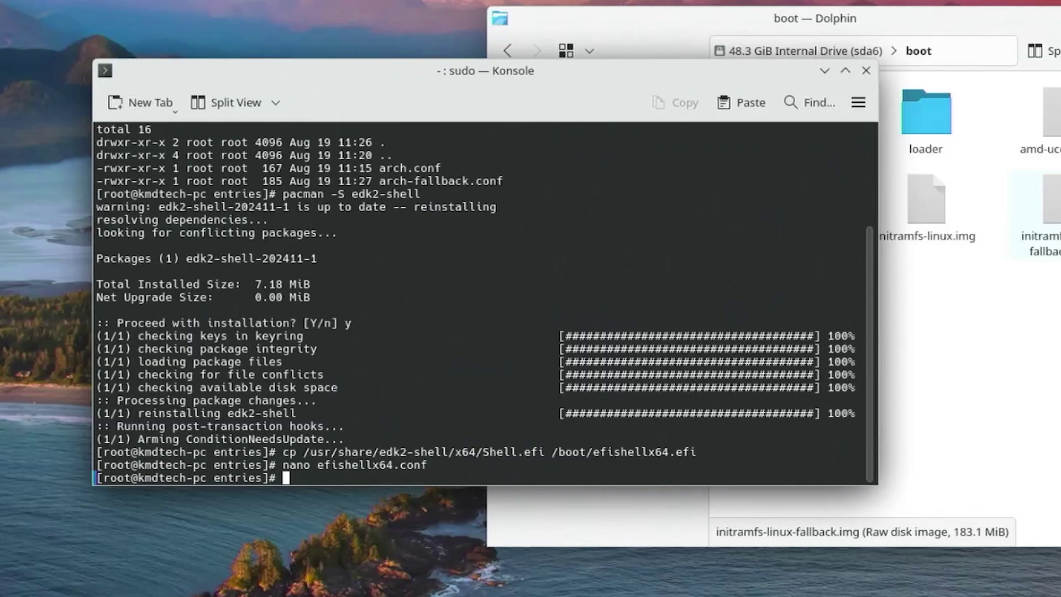
pyautogui.write('ls -al')
pyautogui.press('Return')
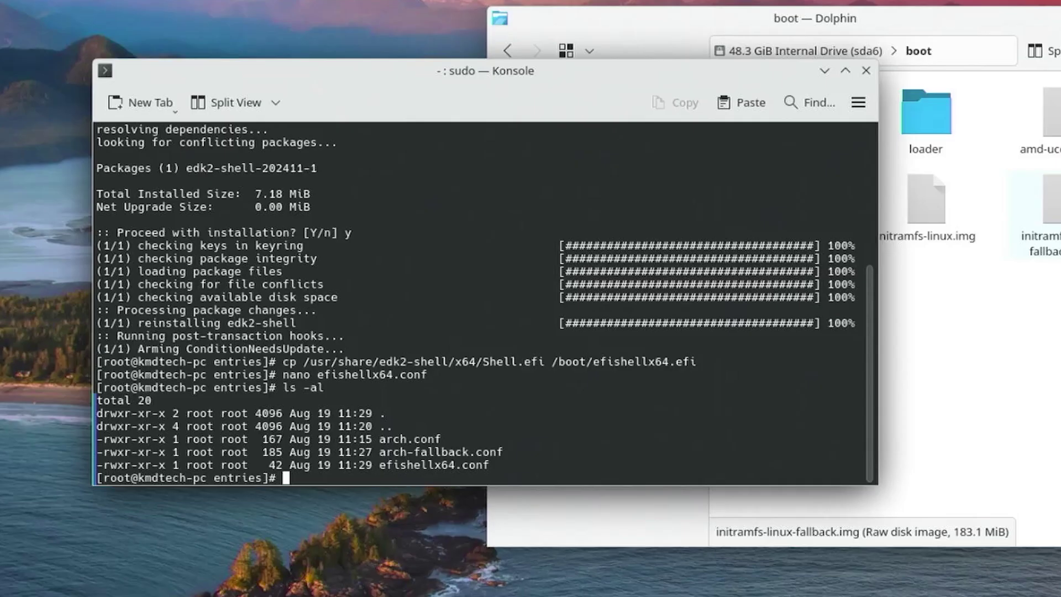
# List the disk partitions with fdisk -l and their PARTUUIDs with blkid to identify the Windows EFI partition
pyautogui.write('fdisk -l')
pyautogui.press('Return')
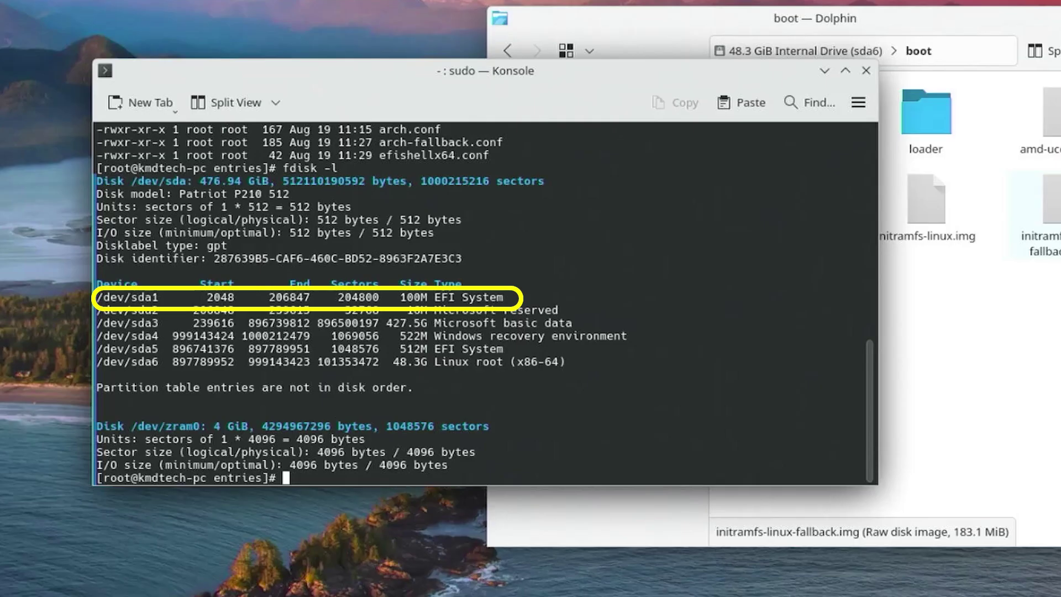
pyautogui.write('blkid')
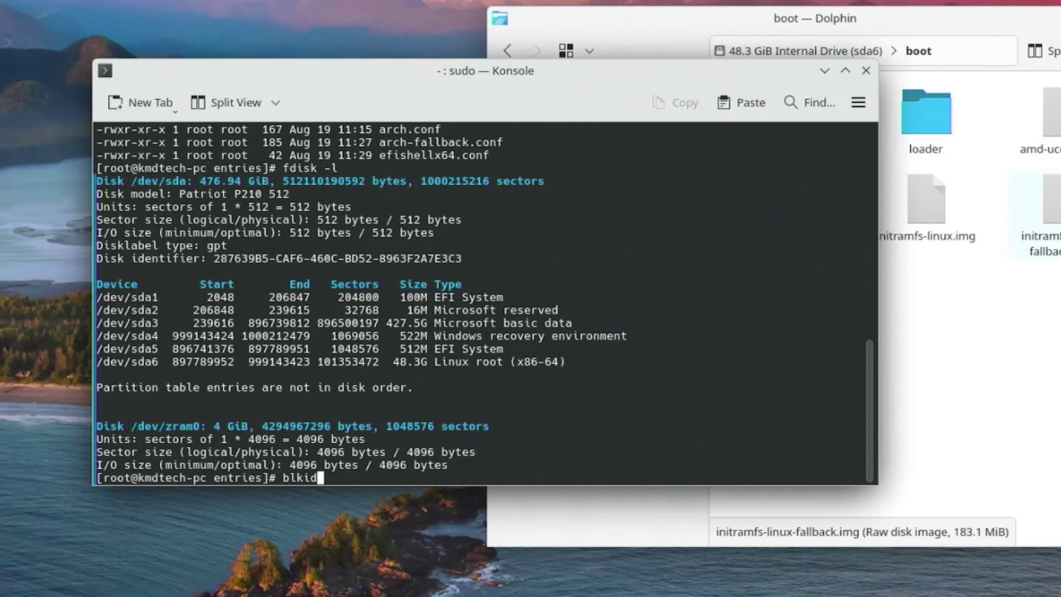
pyautogui.press('Return')
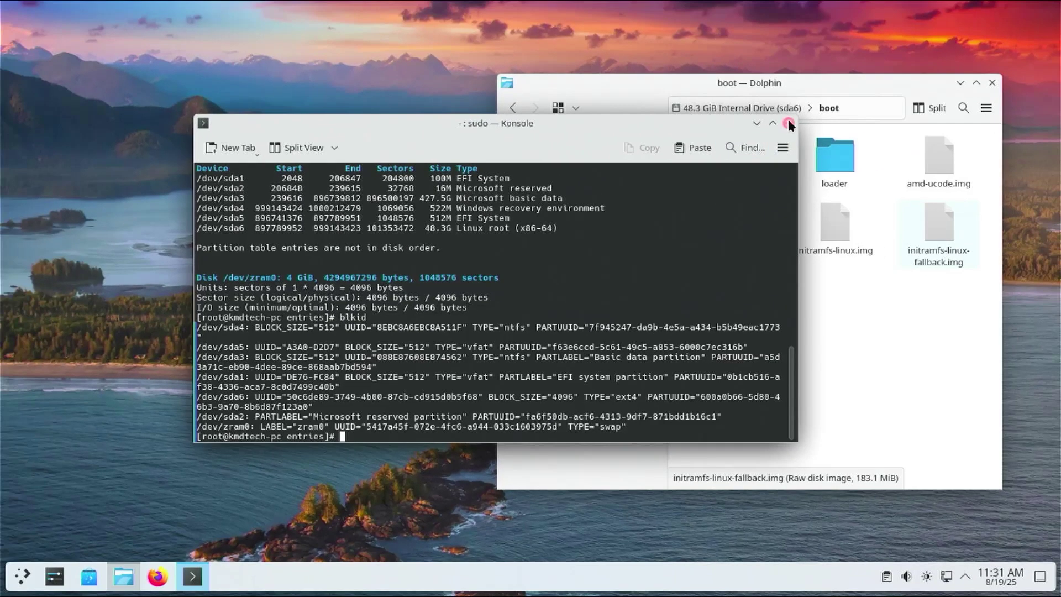
# Close the Konsole and Dolphin windows and restart the computer into the UEFI shell
pyautogui.click(866, 70)
pyautogui.hotkey('ctrl', 'q')
pyautogui.press('super')
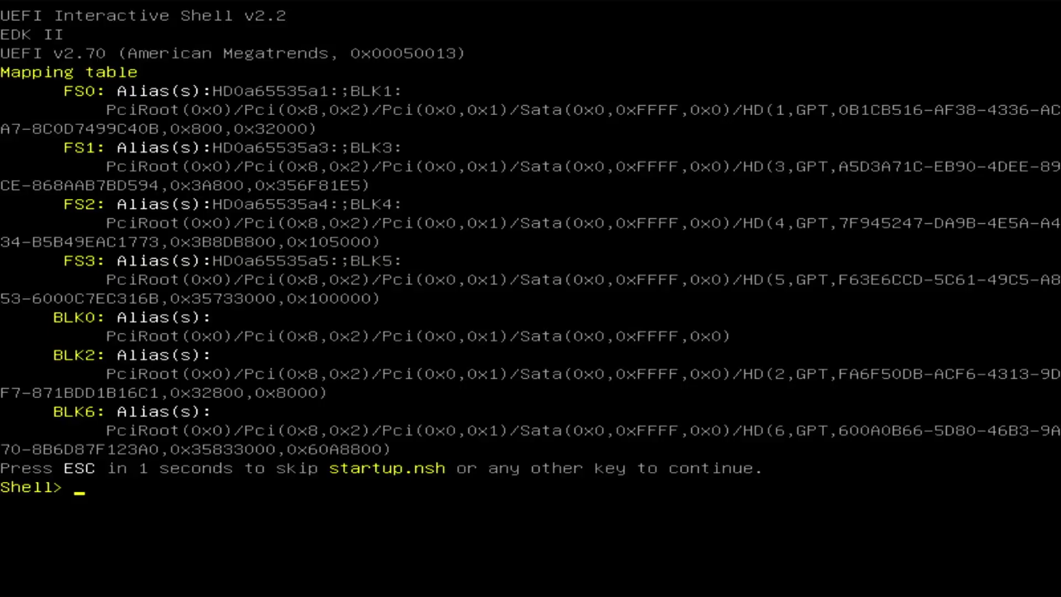
# List the device mapping table with map and look up the alias of the Windows EFI partition by its PARTUUID
pyautogui.write('map')
pyautogui.press('Return')
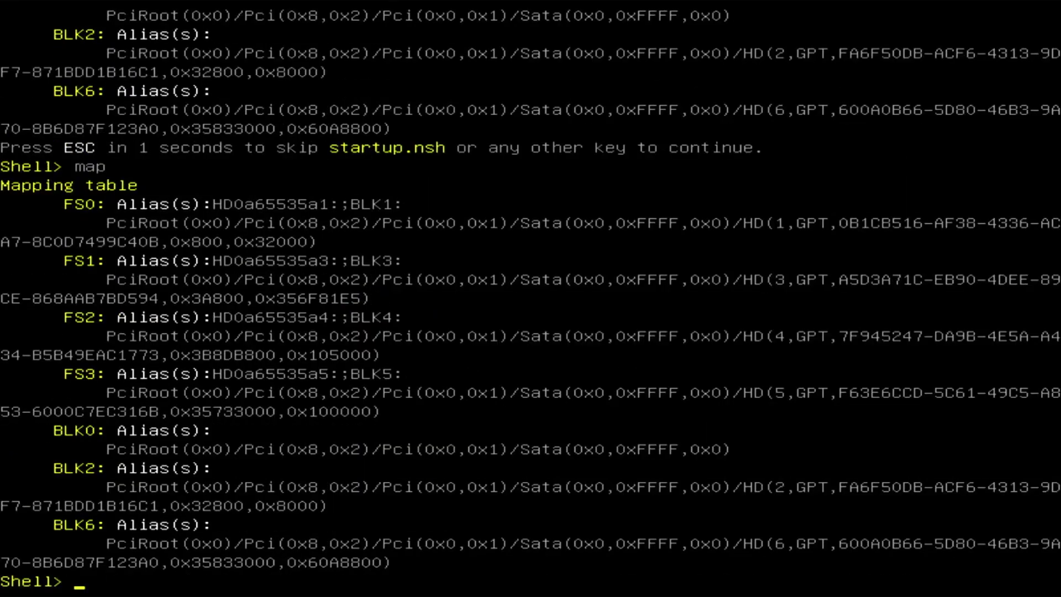
pyautogui.press('pageup')
pyautogui.press('pagedown')
pyautogui.press('pageup')
pyautogui.press('pagedown')
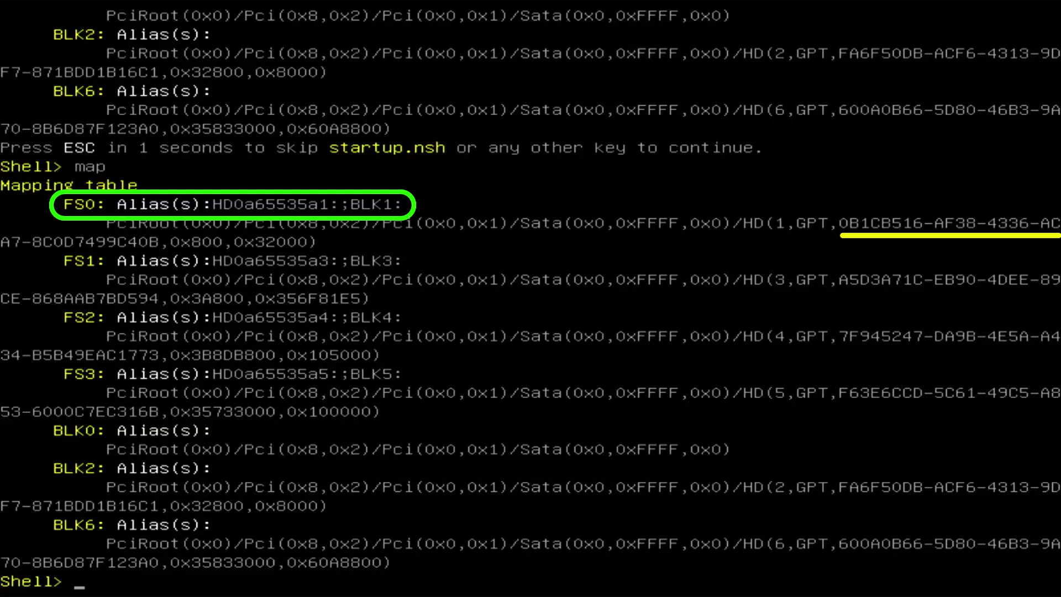
# Leave the UEFI shell with reset and boot the Arch Linux (linux) entry
pyautogui.write('reset')
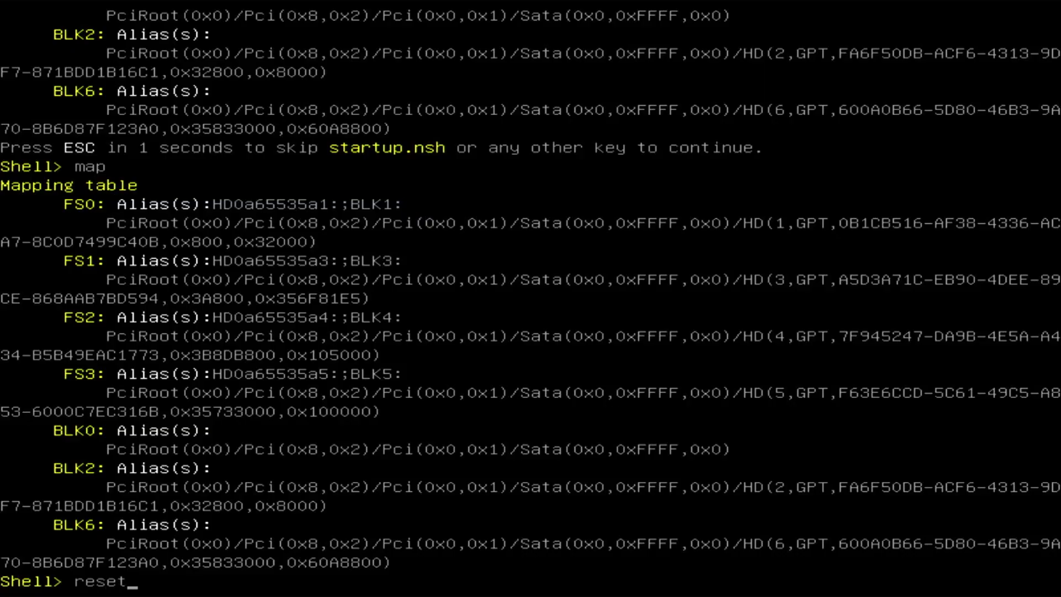
pyautogui.press('Return')
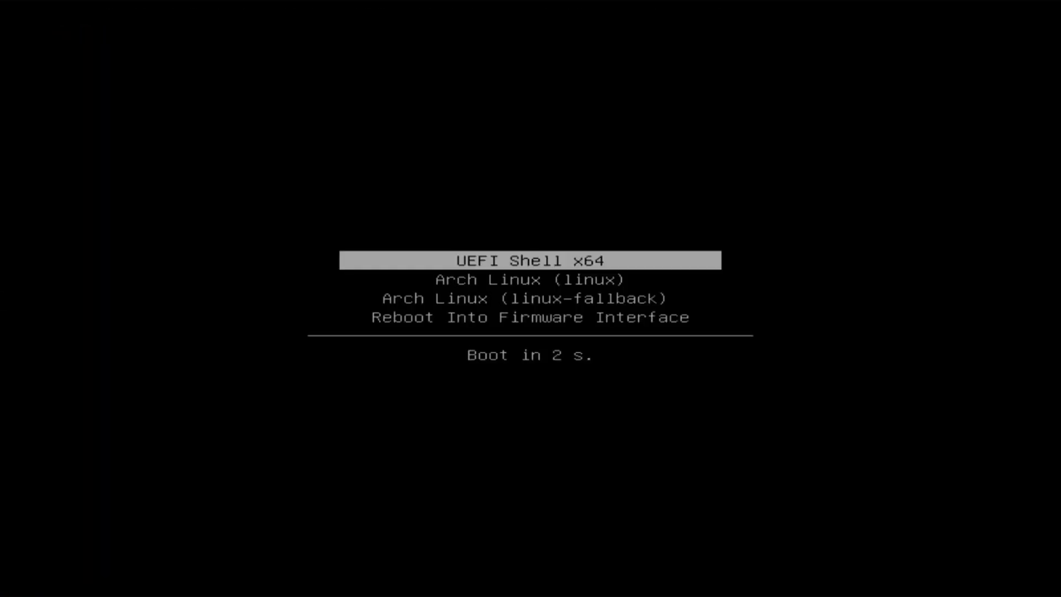
pyautogui.press('Down')
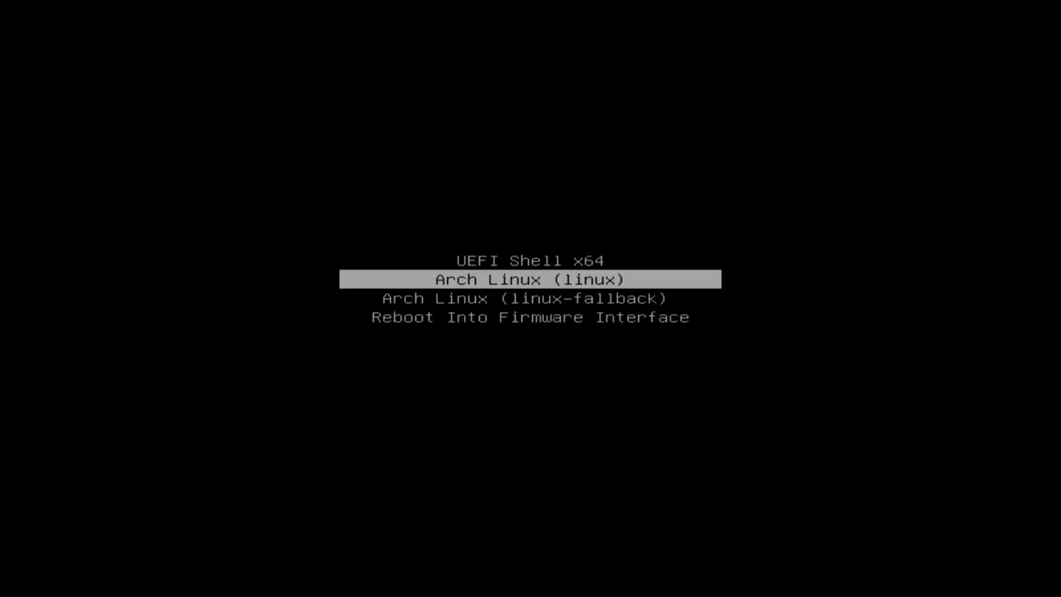
pyautogui.press('Return')
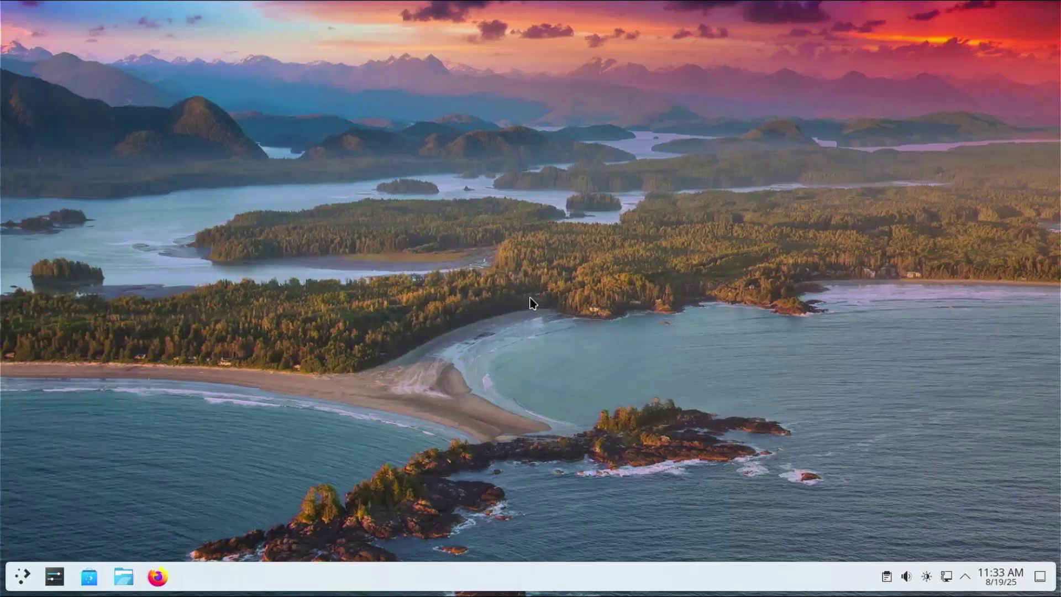
# Open Konsole and start a root shell with sudo su -, entering the account password
pyautogui.press('super')
pyautogui.write('terminal')
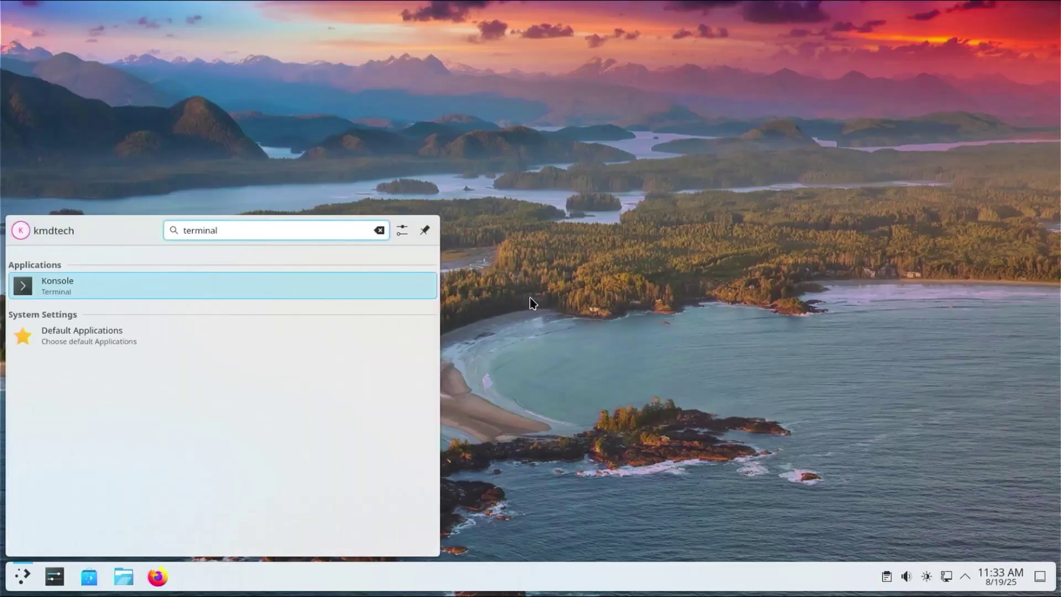
pyautogui.press('Return')
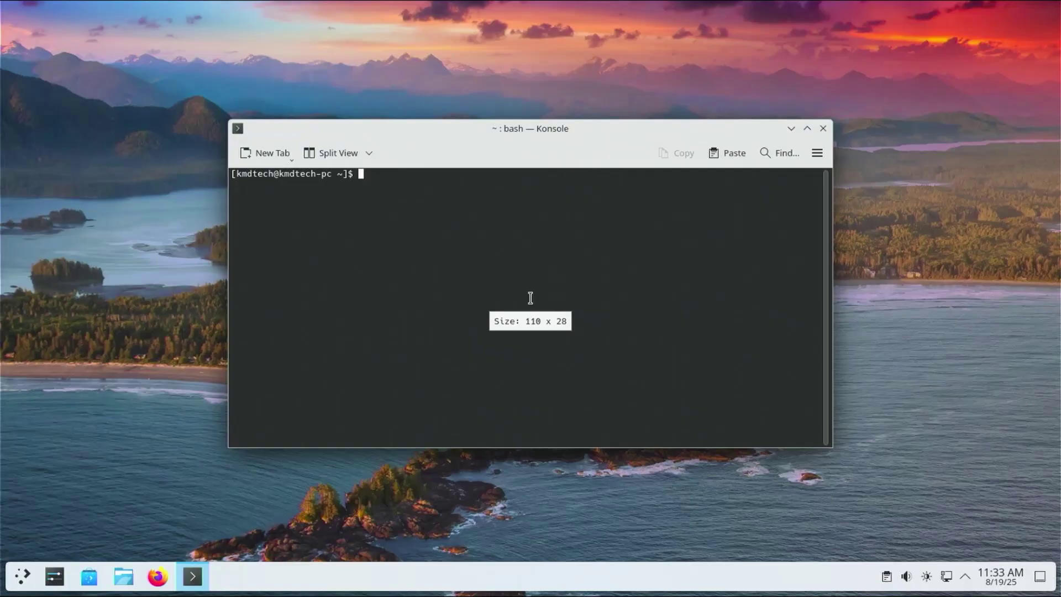
pyautogui.write('sudo su -')
pyautogui.press('Return')
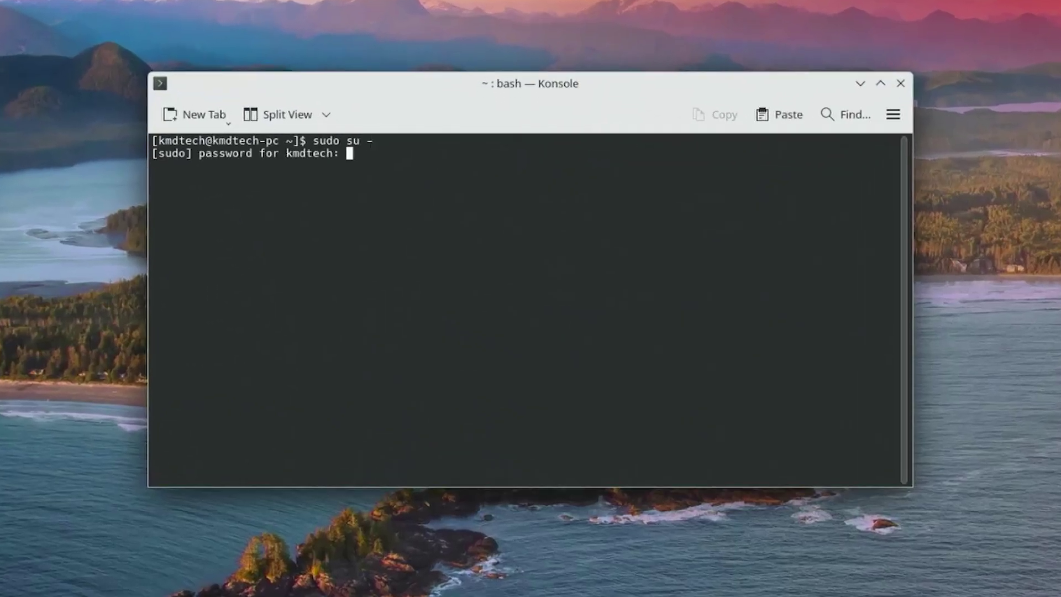
pyautogui.press('Return')
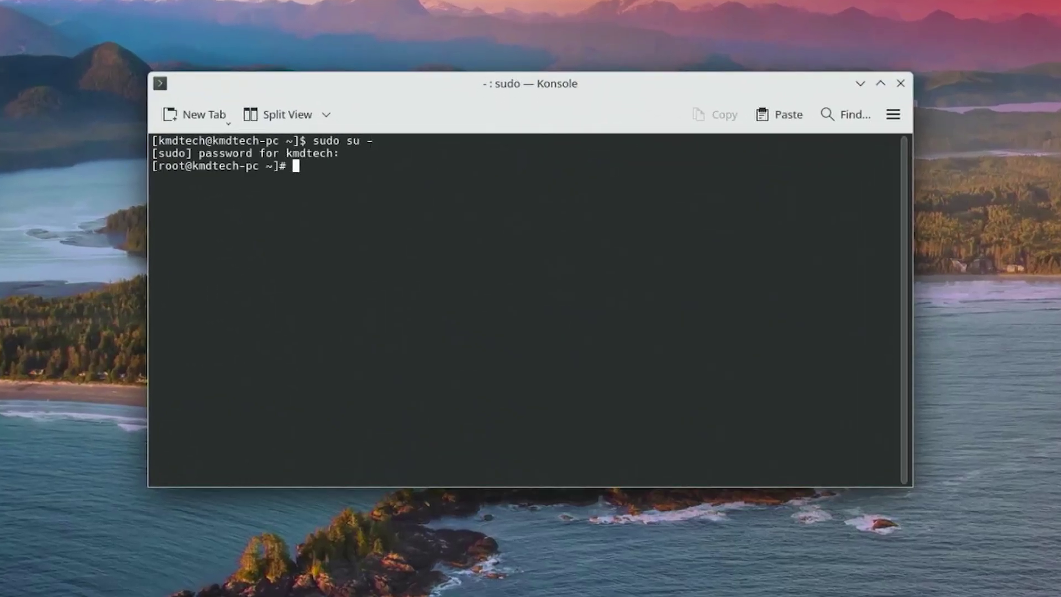
# Change to the /boot/loader/entries directory and list its files with ls -al
pyautogui.write('cd /boot/loader/')
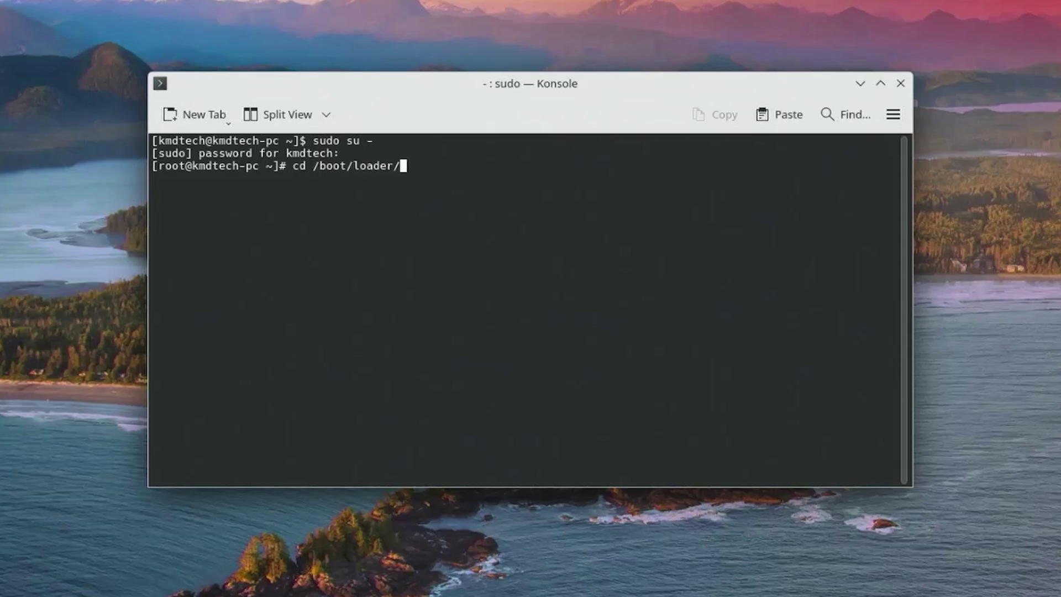
pyautogui.write('entries')
pyautogui.press('Return')
pyautogui.write('ls -al')
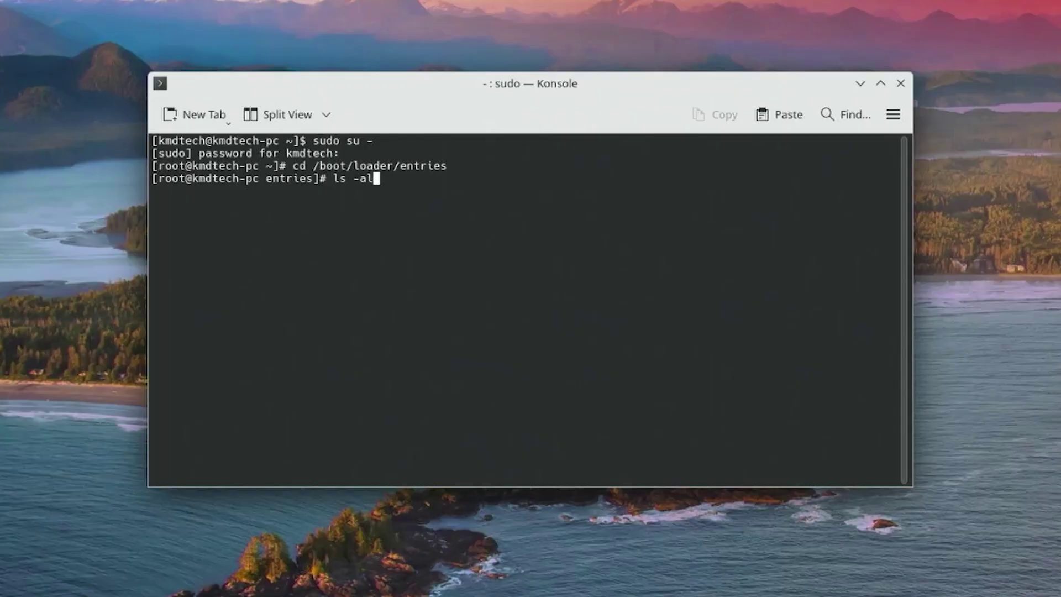
pyautogui.press('Return')
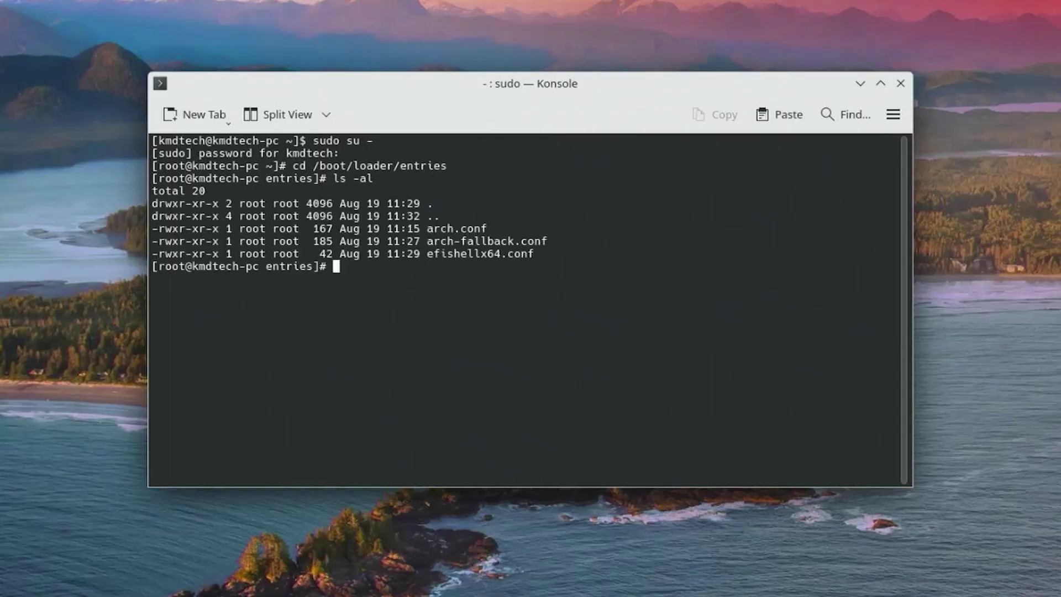
# Create windows10.conf in nano with the title line Windows 10 and an efi line with /efishellx64.efi
pyautogui.write('nano windows10.')
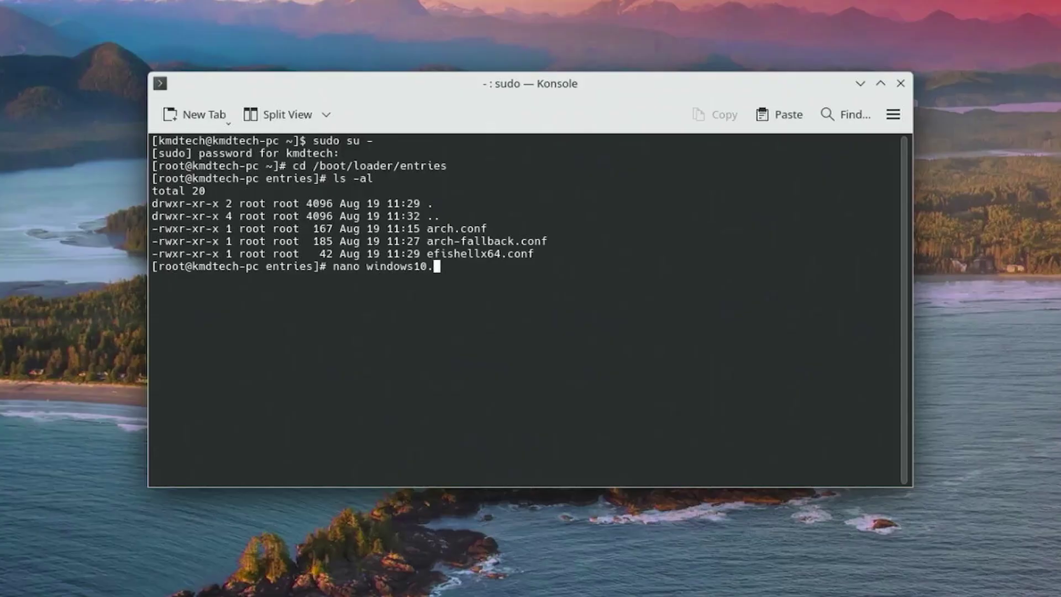
pyautogui.write('conf')
pyautogui.press('Return')
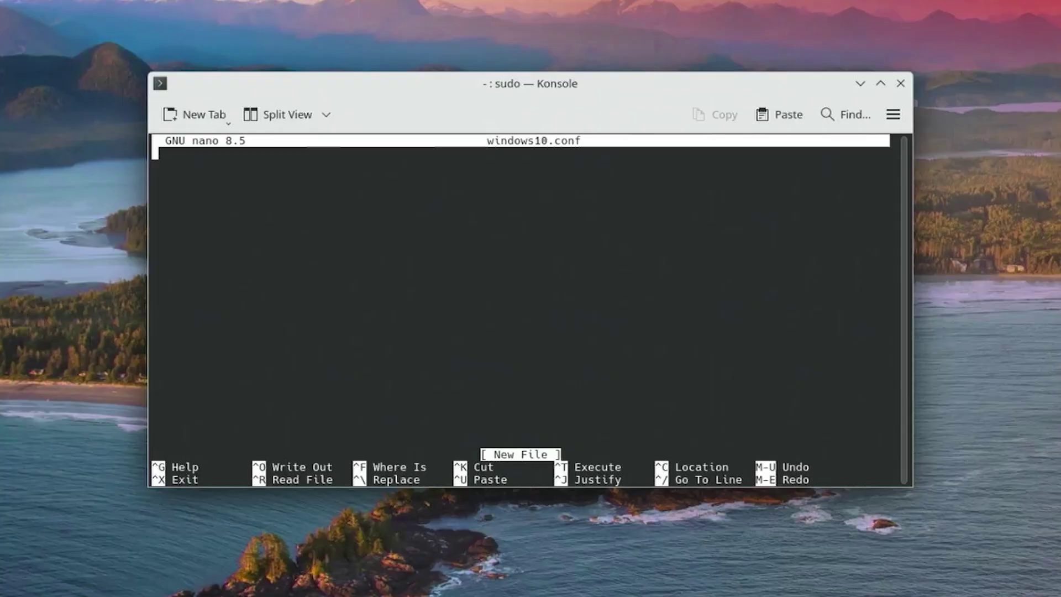
pyautogui.write('title')
pyautogui.press('Tab')
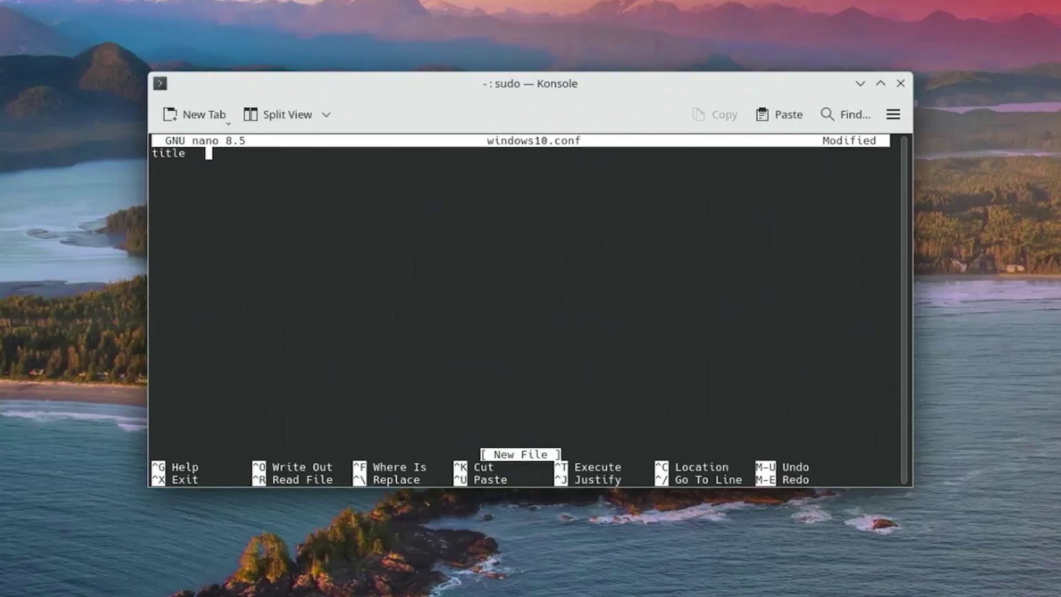
pyautogui.write('Windows 10')
pyautogui.press('Return')
pyautogui.write('efi')
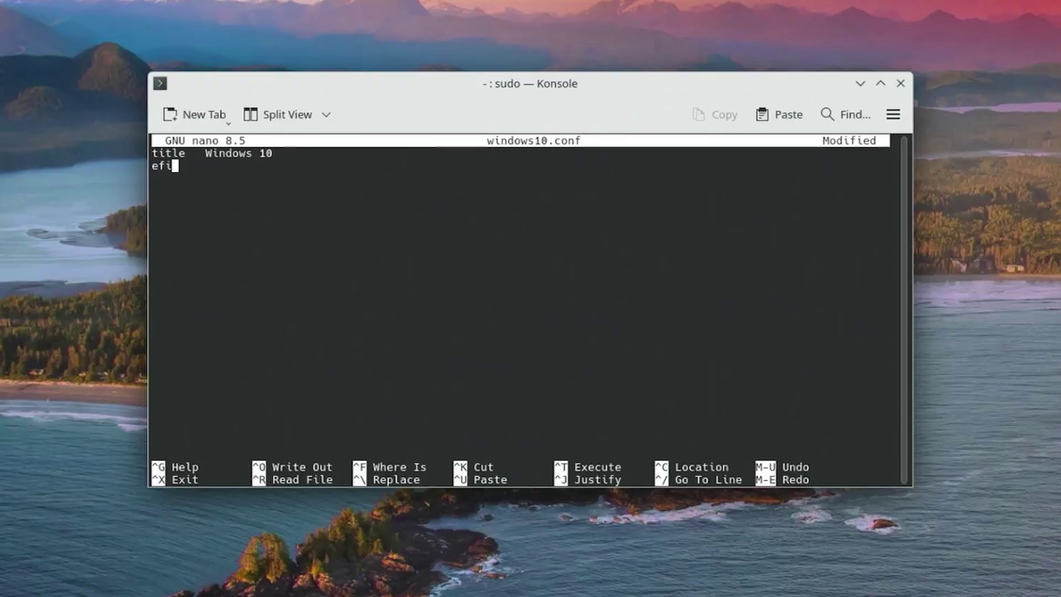
pyautogui.press('Tab')
pyautogui.write('/efishellx64.efi')
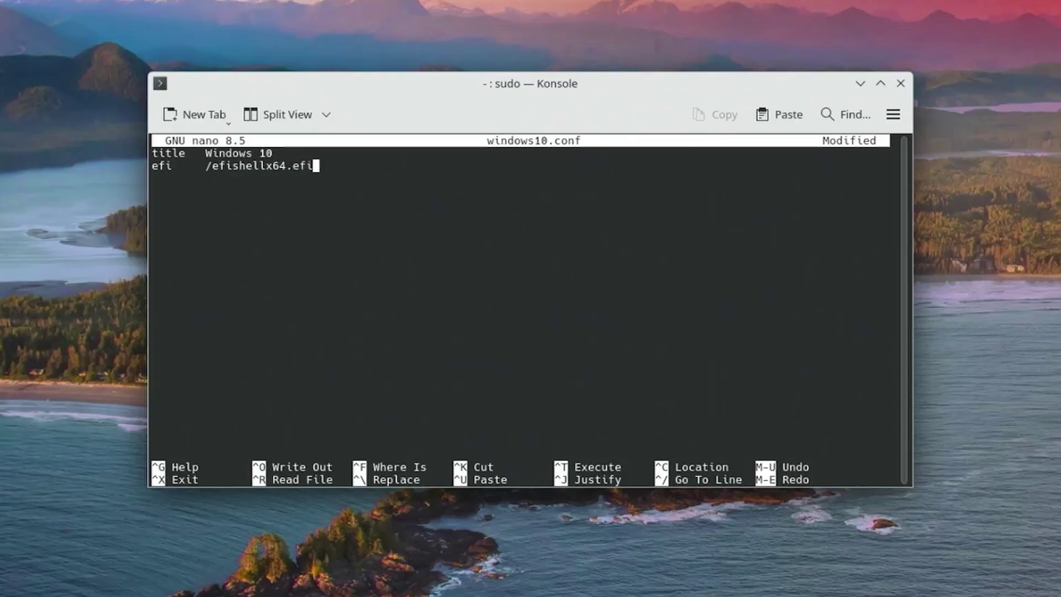
# Add the options line -nointerrupt -nomap -noversion HD0a65535a1:EFI\Microsoft\Boot\Bootmgfw.efi and save windows10.conf
pyautogui.press('Return')
pyautogui.write('options -nointerrupt')
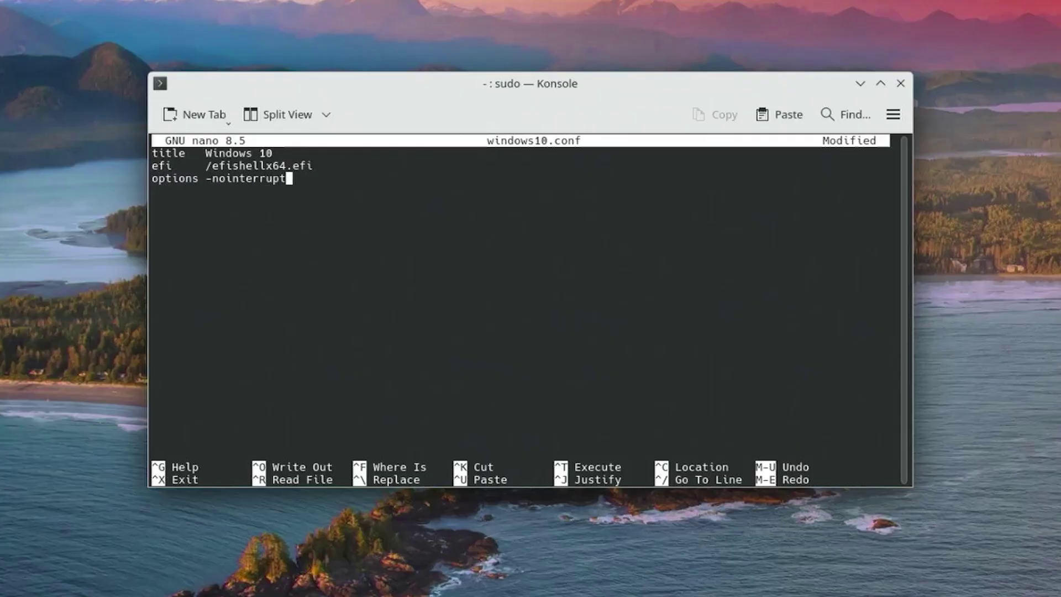
pyautogui.write(' -nomap -noversio')
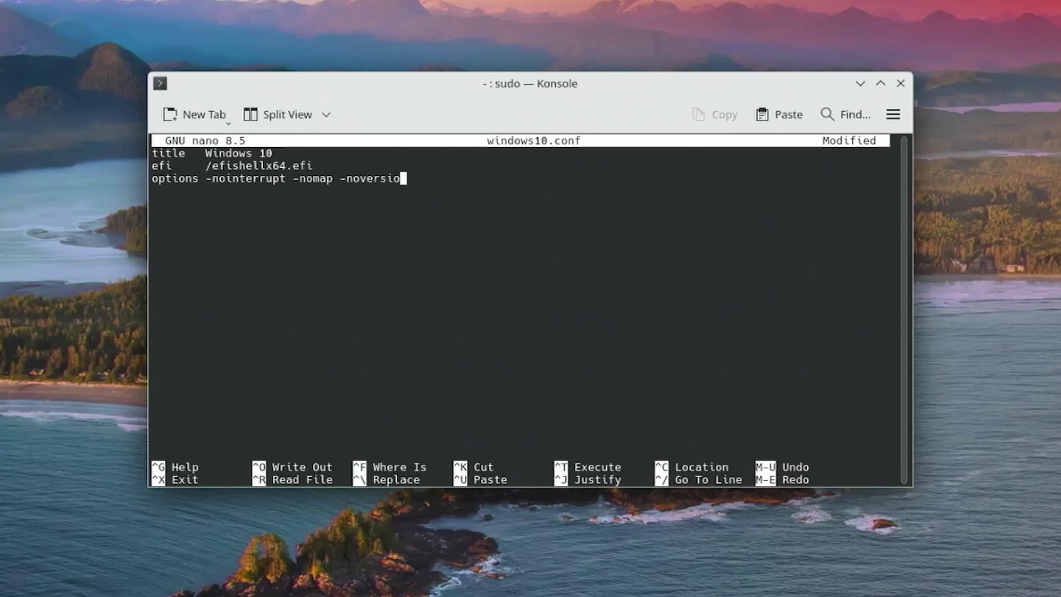
pyautogui.write('n HD0a65535a1')
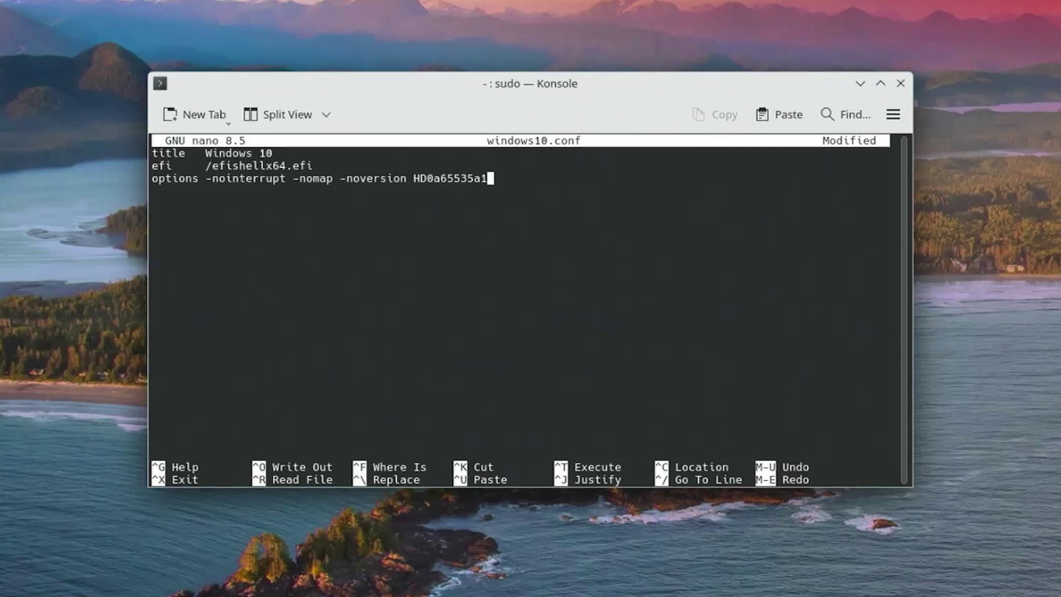
pyautogui.write(':EFI\\Microsoft\\')
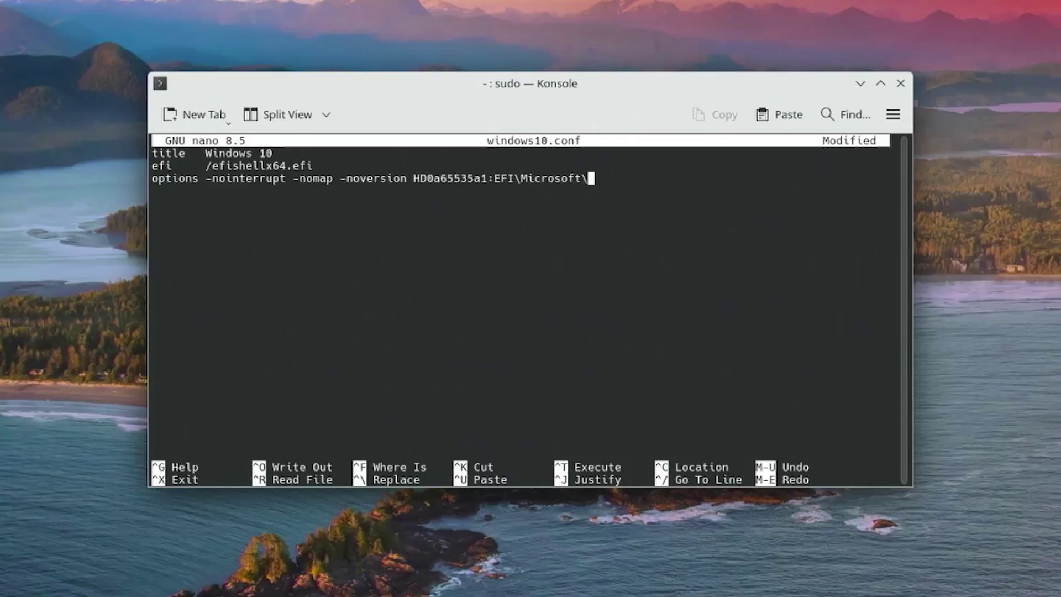
pyautogui.write('Boot\\Bootm')
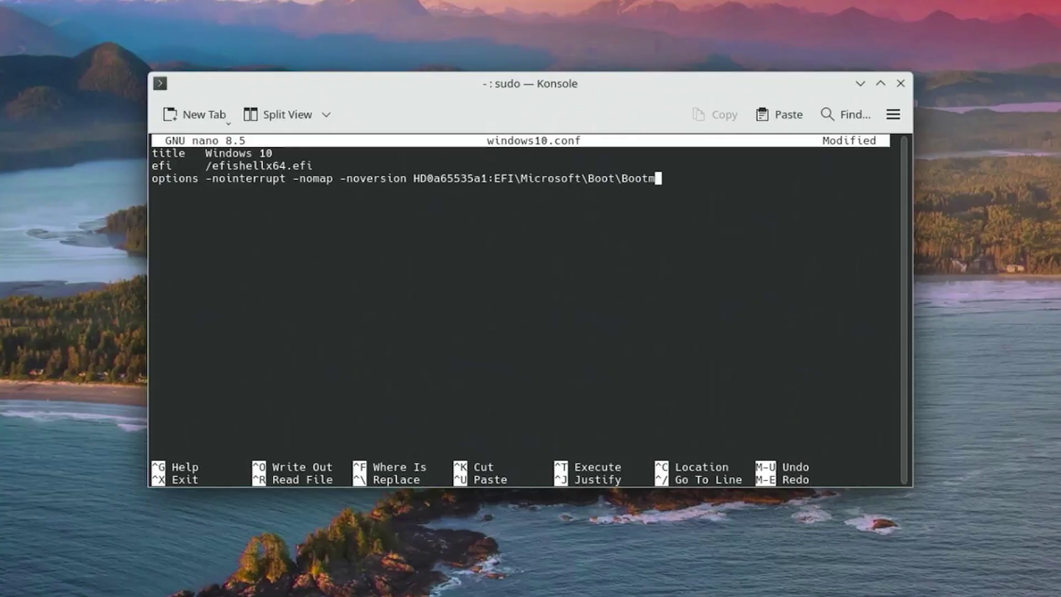
pyautogui.write('gfw.efi')
pyautogui.hotkey('ctrl', 'x')
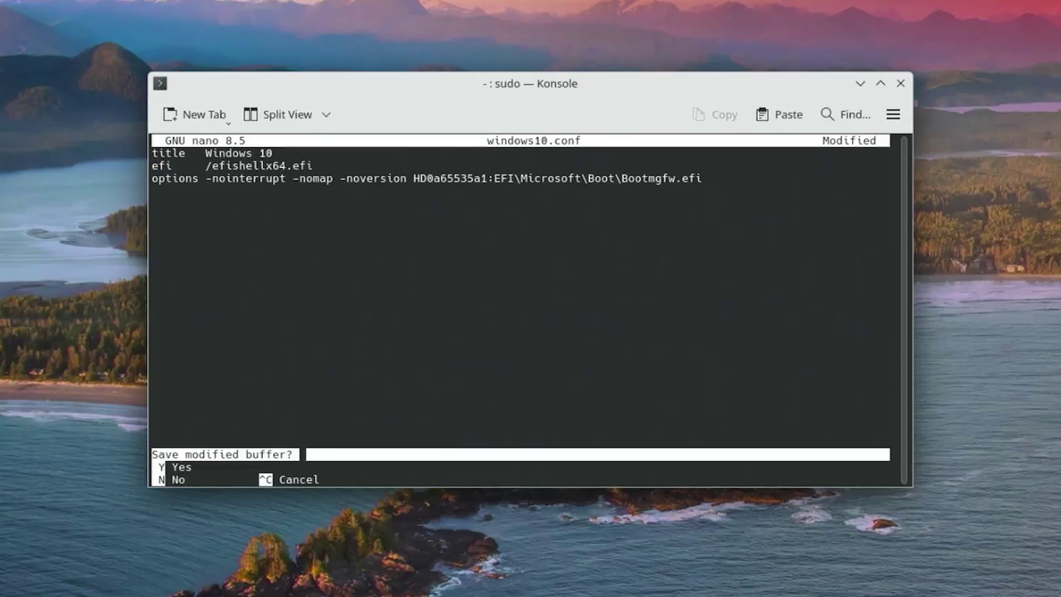
pyautogui.press('y')
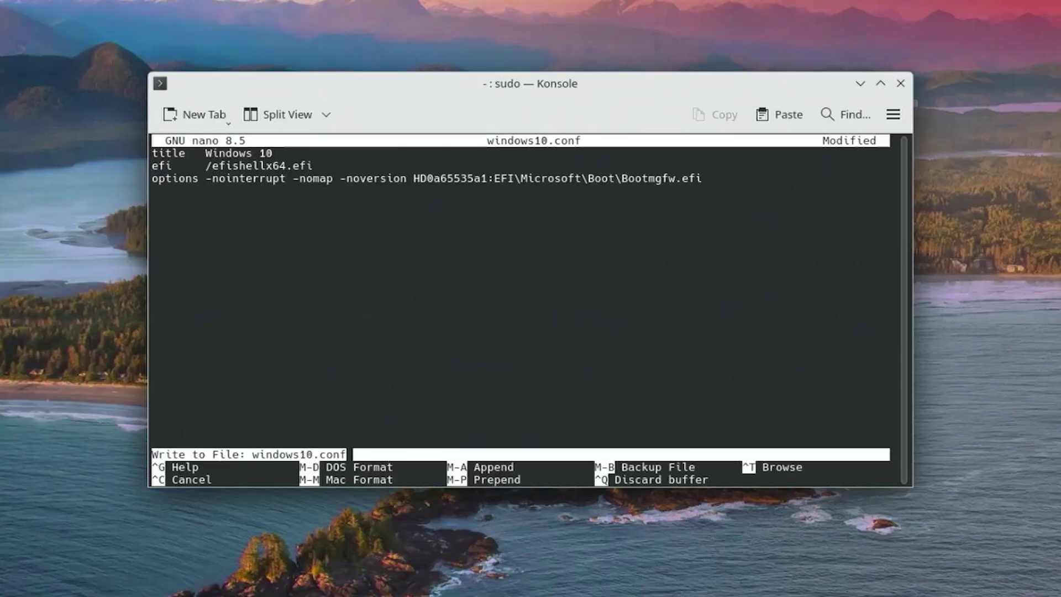
pyautogui.press('Return')
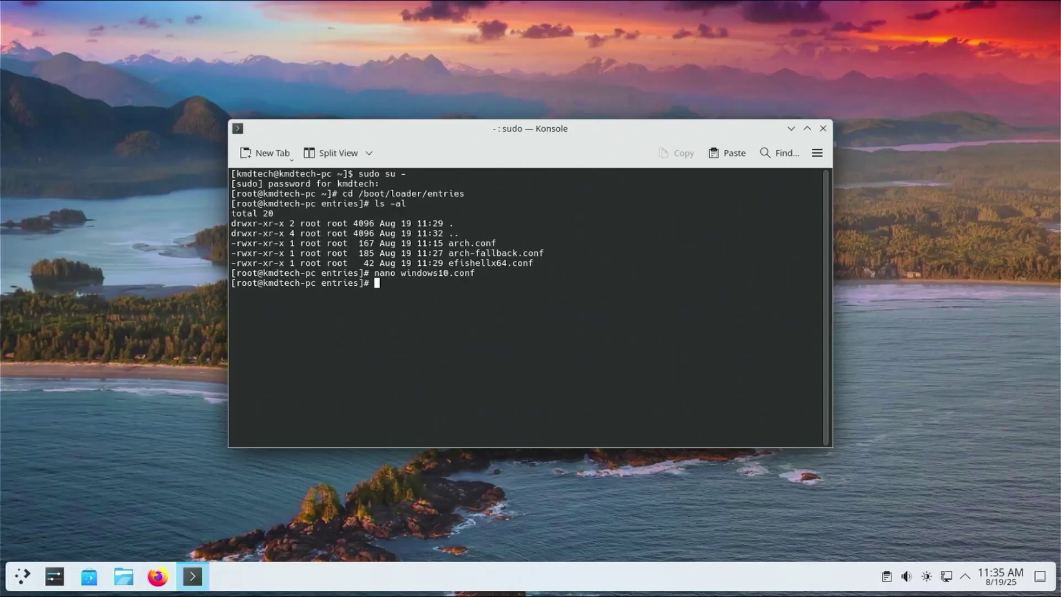
# Close the Konsole window, restart the computer and boot the Windows 10 entry
pyautogui.click(901, 83)
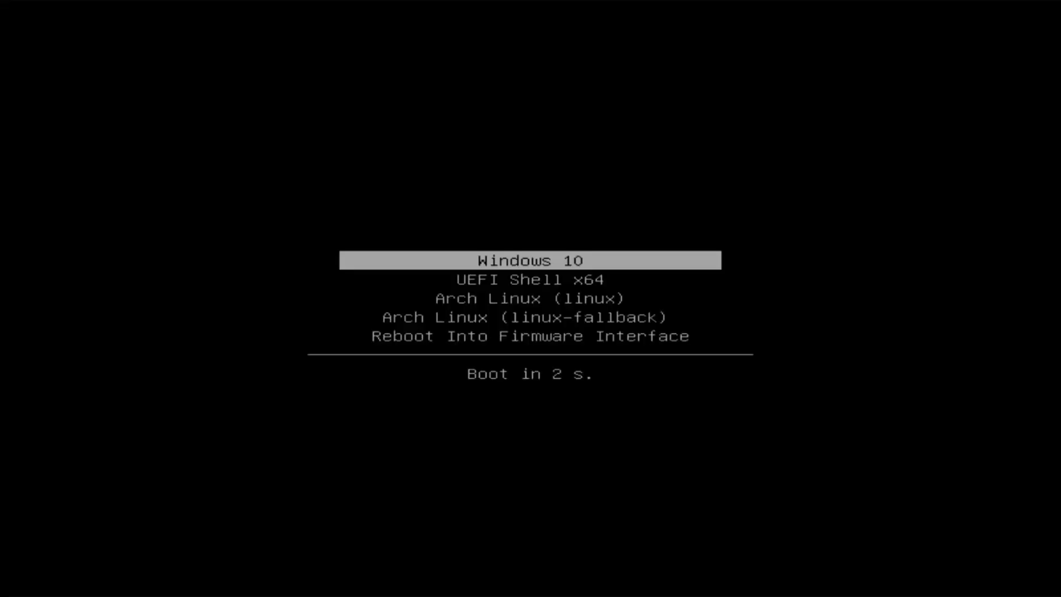
pyautogui.press('Down')
pyautogui.press('Up')
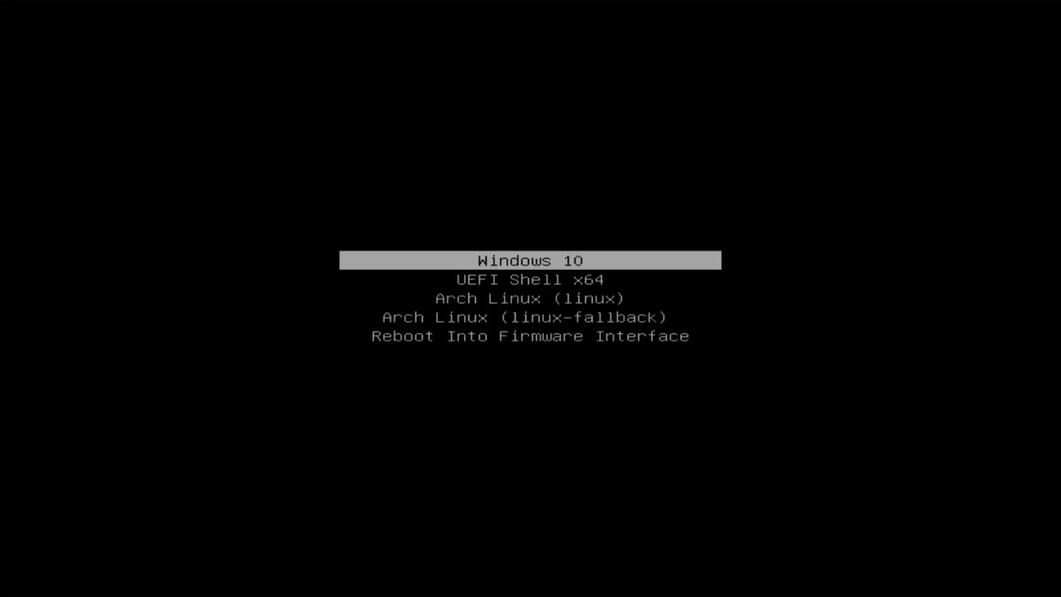
pyautogui.press('Return')
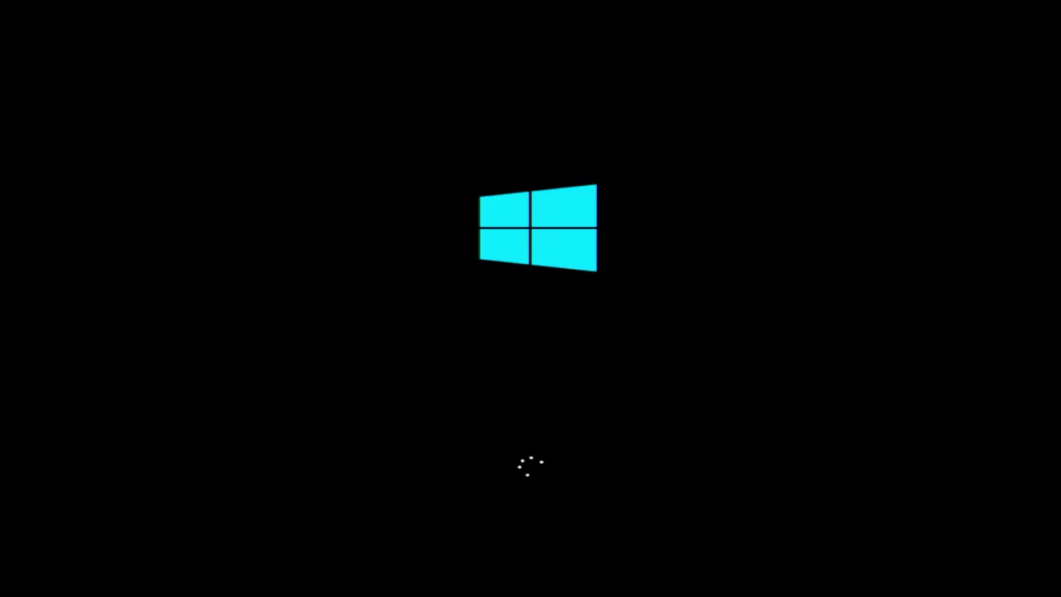